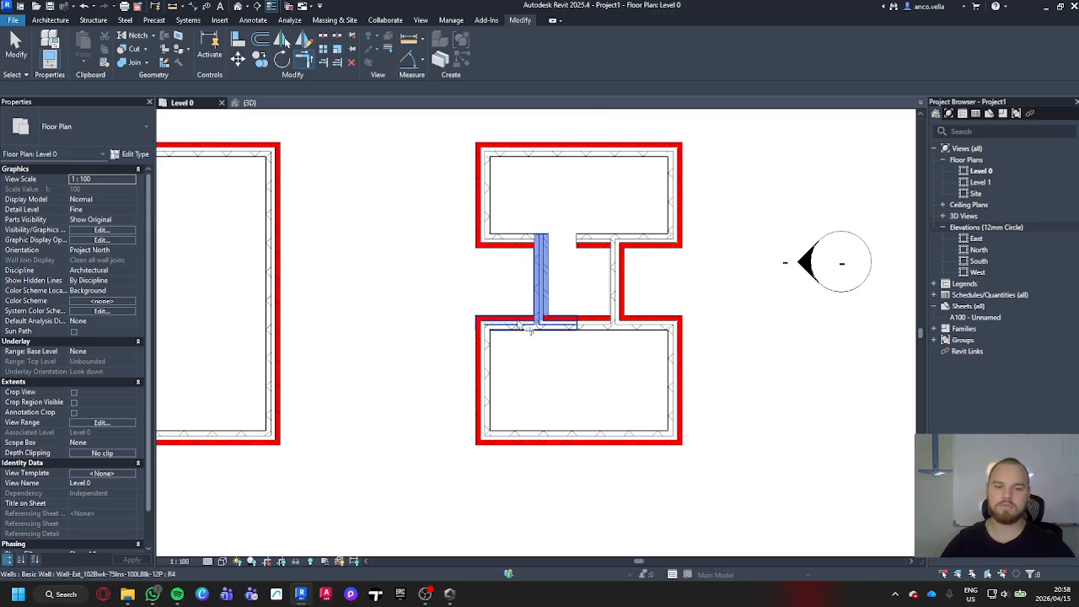
Trim the walls into clean corners where the narrow connecting section meets the wings of the I-shaped building.
{"action": "left_click", "coordinate": [621, 297]}
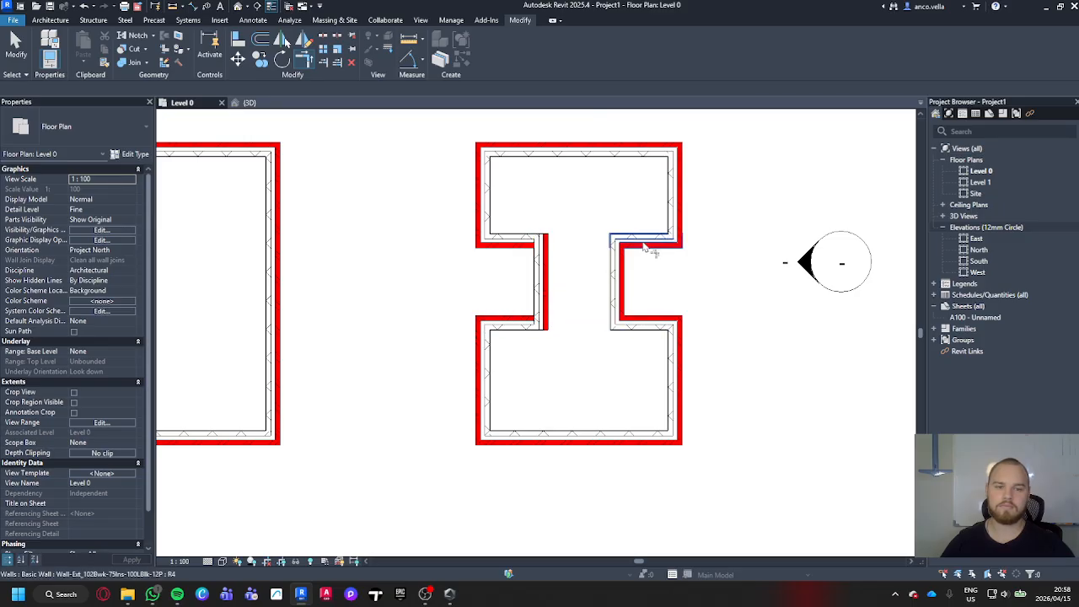
{"action": "key", "text": "Escape"}
{"action": "scroll", "coordinate": [686, 263], "scroll_direction": "down", "scroll_amount": 2}
{"action": "middle_click_drag", "start_coordinate": [673, 342], "coordinate": [615, 344]}
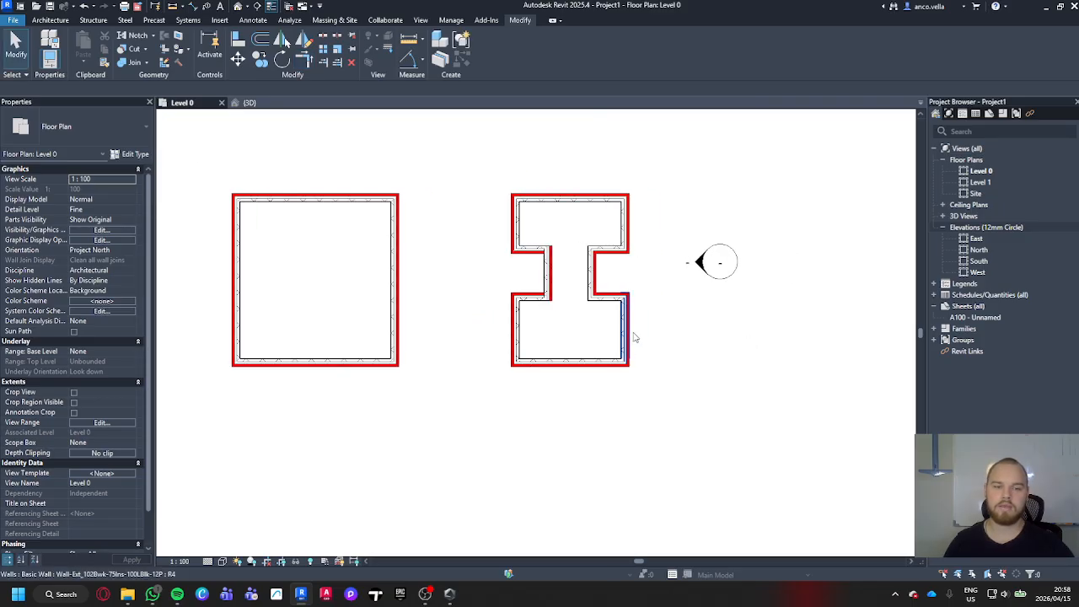
Widen the I-shaped building by moving the lower wing's right end wall and the upper wing's left end wall outward.
{"action": "left_click", "coordinate": [624, 341]}
{"action": "left_click_drag", "start_coordinate": [664, 347], "coordinate": [723, 348]}
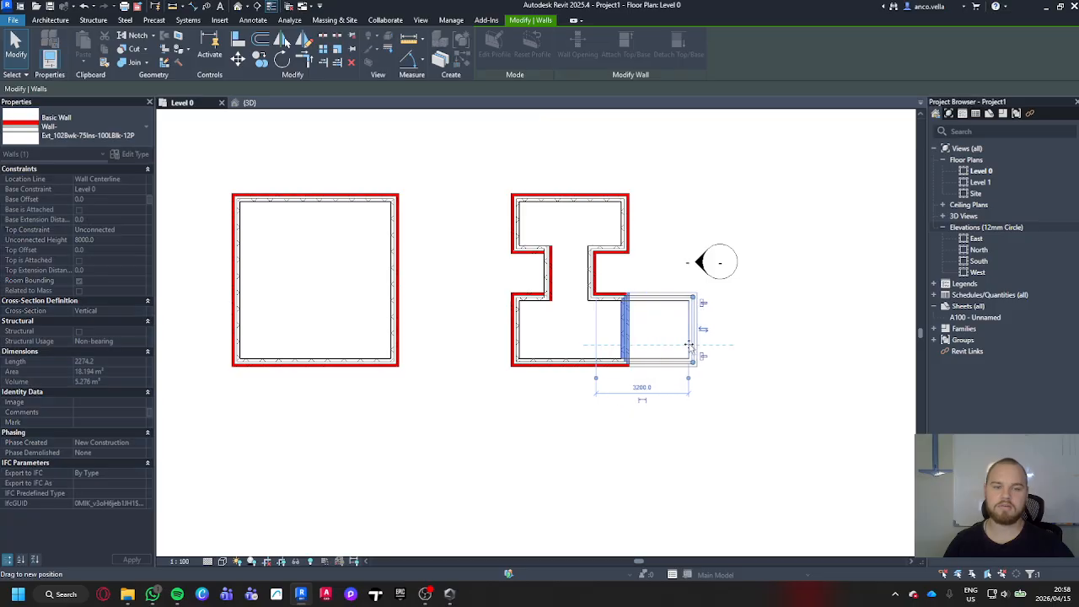
{"action": "left_click", "coordinate": [514, 226]}
{"action": "left_click_drag", "start_coordinate": [508, 229], "coordinate": [443, 234]}
{"action": "left_click", "coordinate": [457, 317]}
{"action": "scroll", "coordinate": [457, 317], "scroll_direction": "down", "scroll_amount": 3}
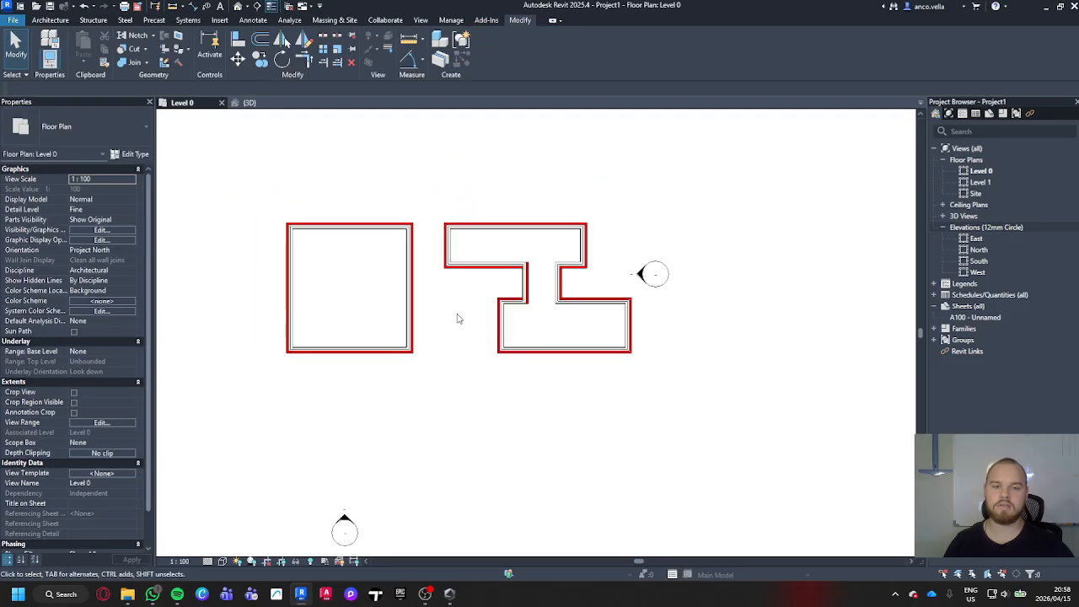
Select the square building's whole chain of four walls and move it left, away from the I-shaped building.
{"action": "middle_click_drag", "start_coordinate": [458, 318], "coordinate": [542, 344]}
{"action": "key", "text": "Tab"}
{"action": "left_click", "coordinate": [507, 310]}
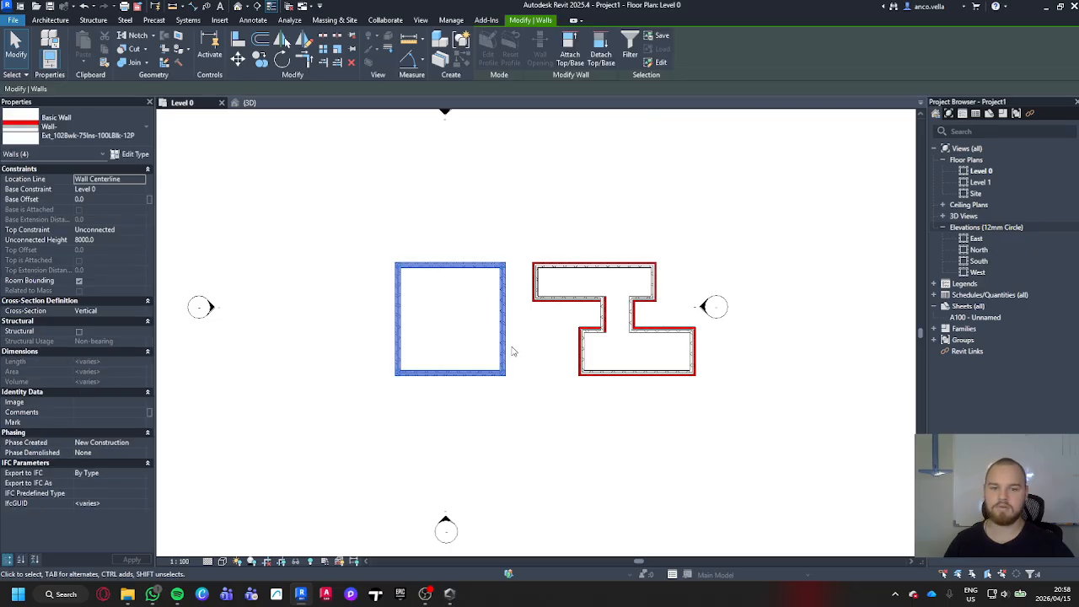
{"action": "left_click_drag", "start_coordinate": [500, 352], "coordinate": [402, 345]}
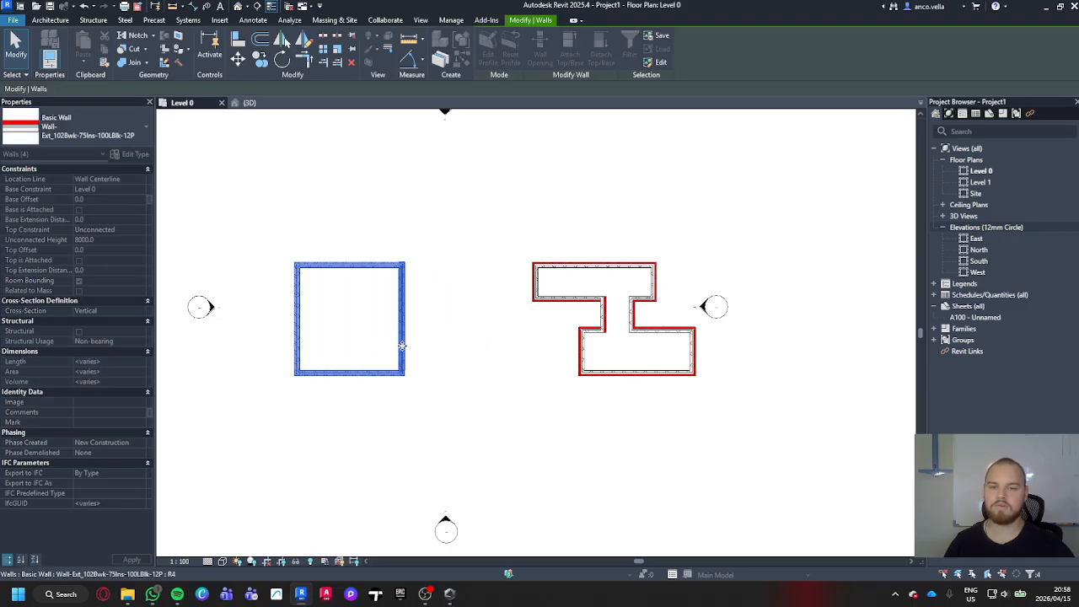
{"action": "left_click", "coordinate": [468, 396]}
{"action": "scroll", "coordinate": [472, 390], "scroll_direction": "down", "scroll_amount": 1}
{"action": "middle_click_drag", "start_coordinate": [472, 391], "coordinate": [522, 387]}
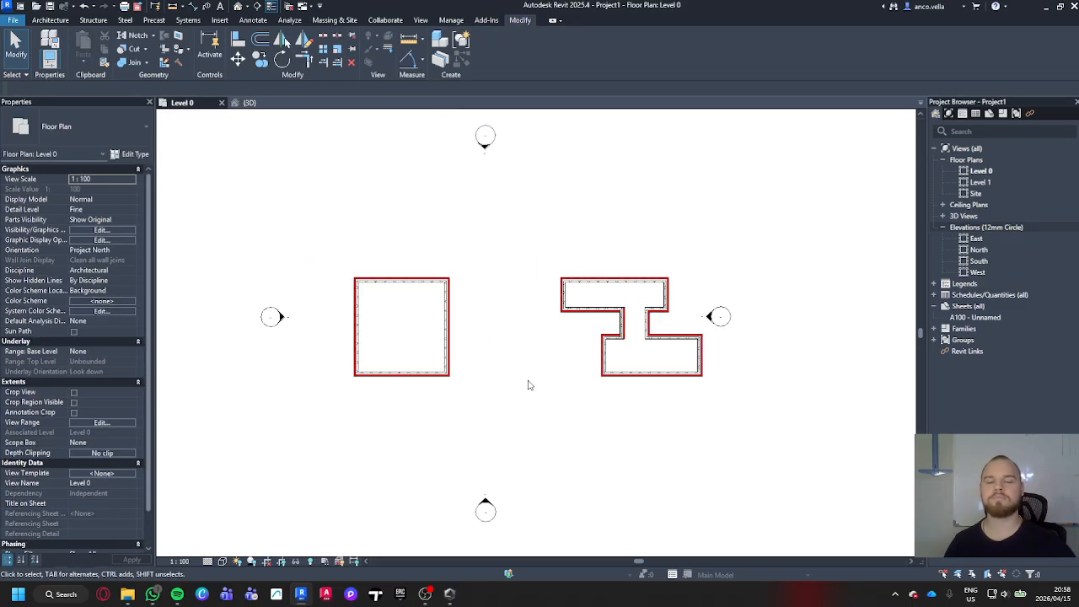
{"action": "left_click", "coordinate": [448, 330]}
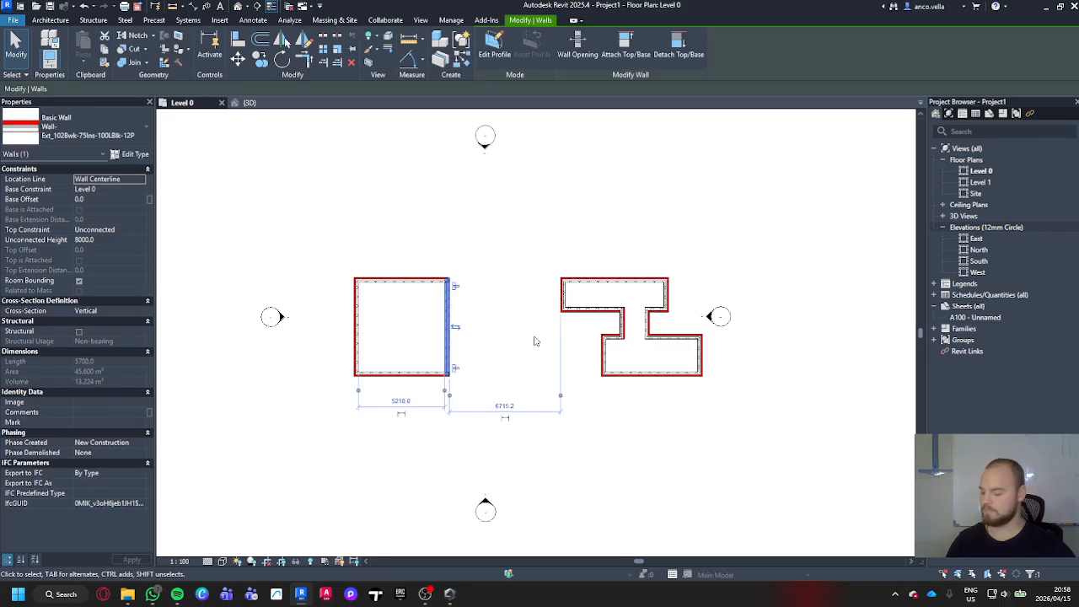
{"action": "left_click", "coordinate": [536, 341]}
{"action": "middle_click_drag", "start_coordinate": [536, 340], "coordinate": [631, 349]}
Start a roof by footprint and accept moving it to Level 1.
{"action": "left_click", "coordinate": [48, 21]}
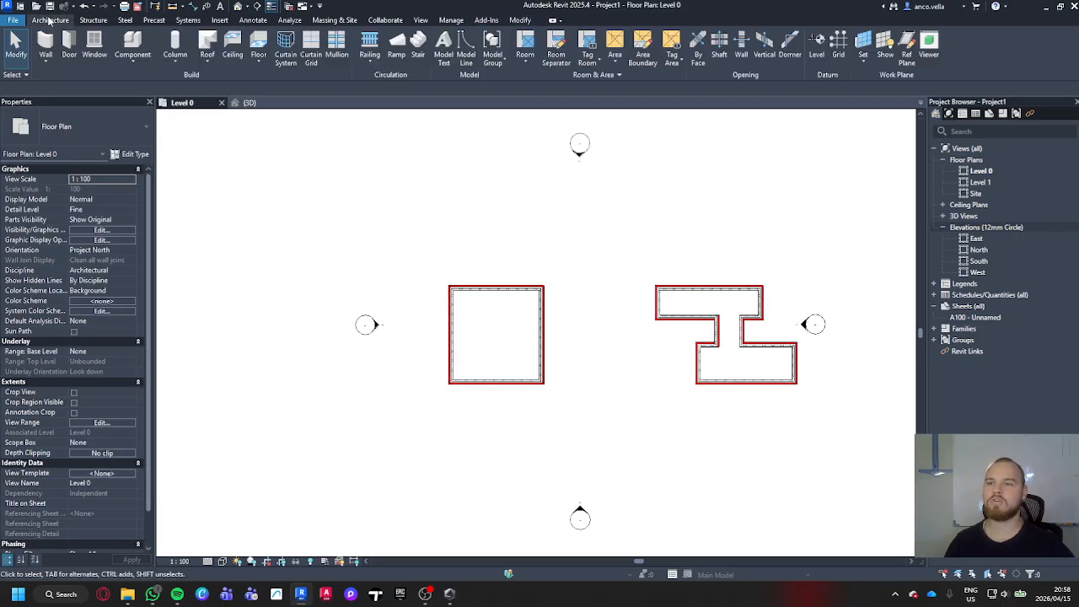
{"action": "left_click", "coordinate": [211, 42]}
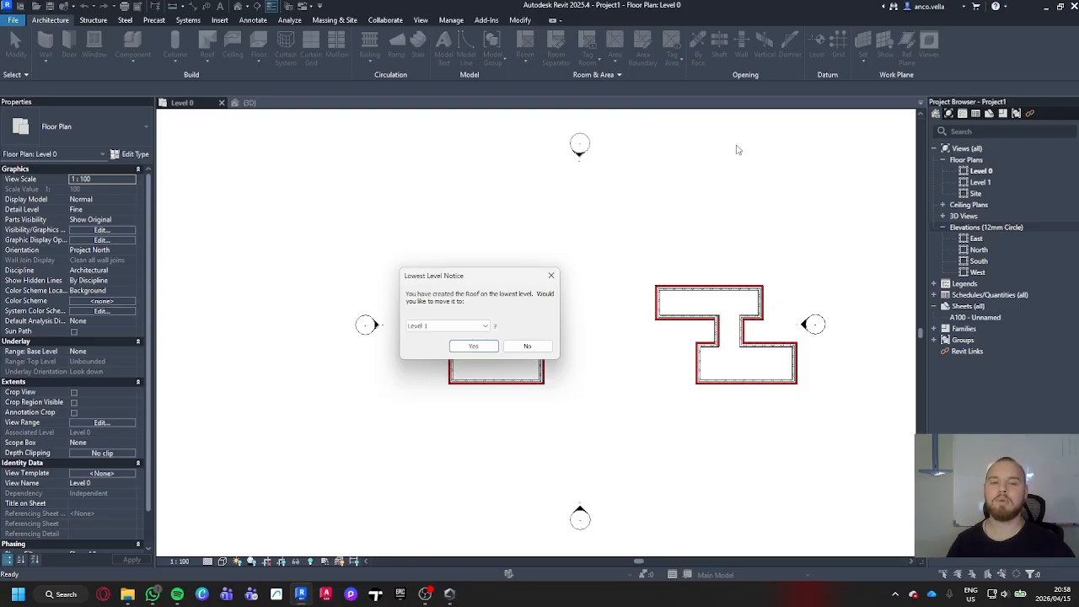
{"action": "left_click_drag", "start_coordinate": [457, 277], "coordinate": [477, 185]}
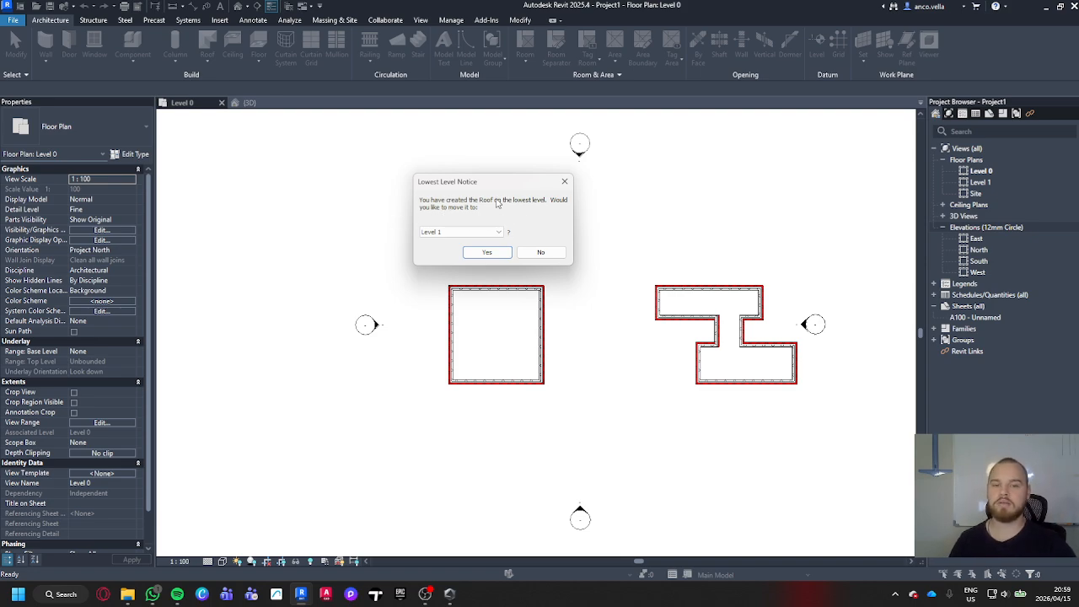
{"action": "left_click", "coordinate": [486, 253]}
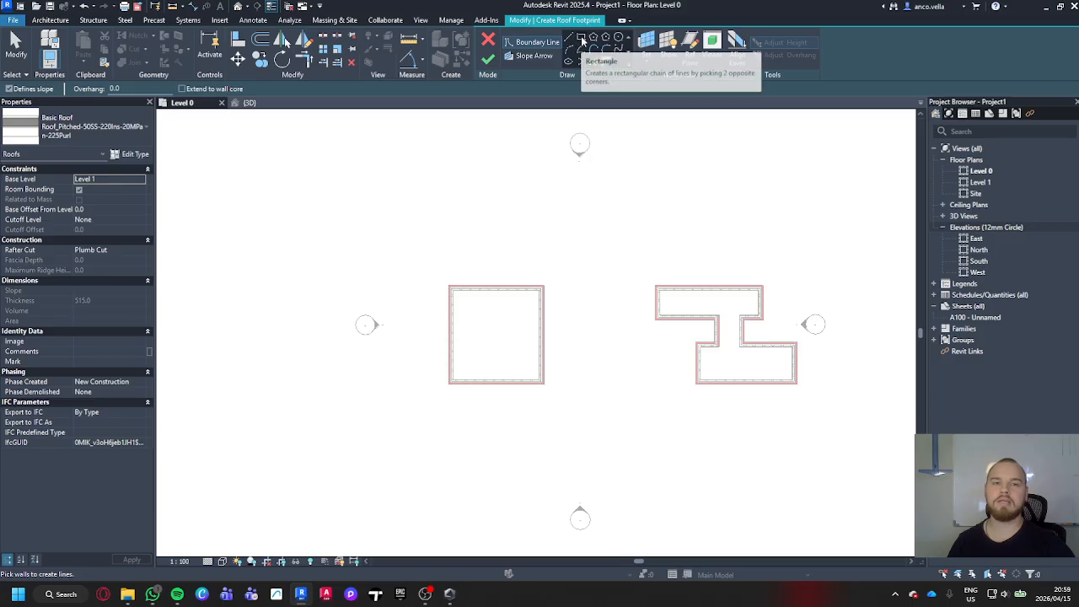
Sketch a rectangular roof boundary directly on the square building's outer wall corners and delete its four lines again.
{"action": "left_click", "coordinate": [580, 38]}
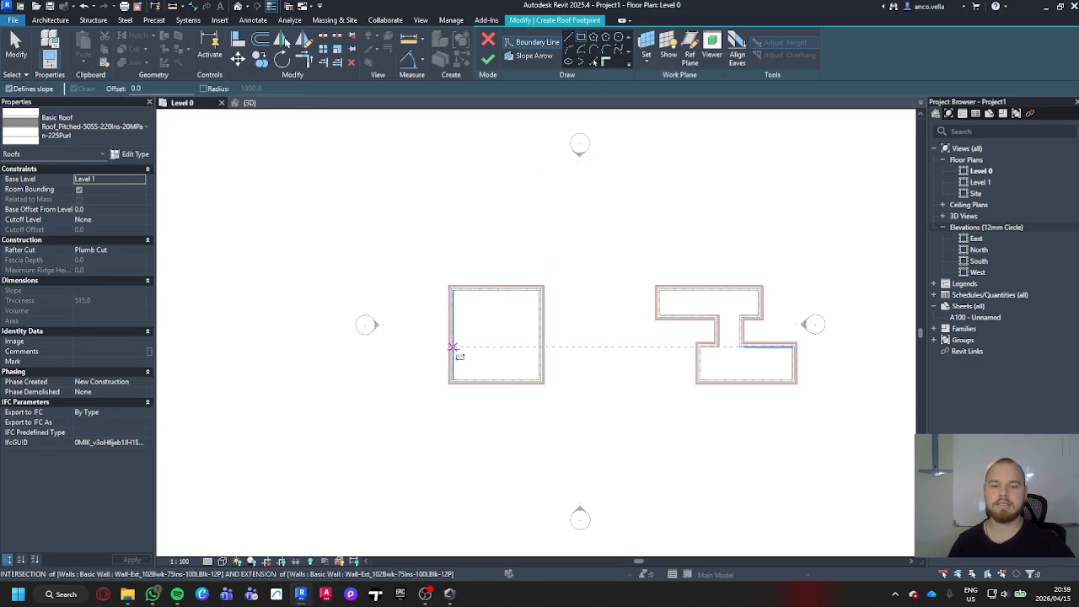
{"action": "scroll", "coordinate": [518, 349], "scroll_direction": "up", "scroll_amount": 3}
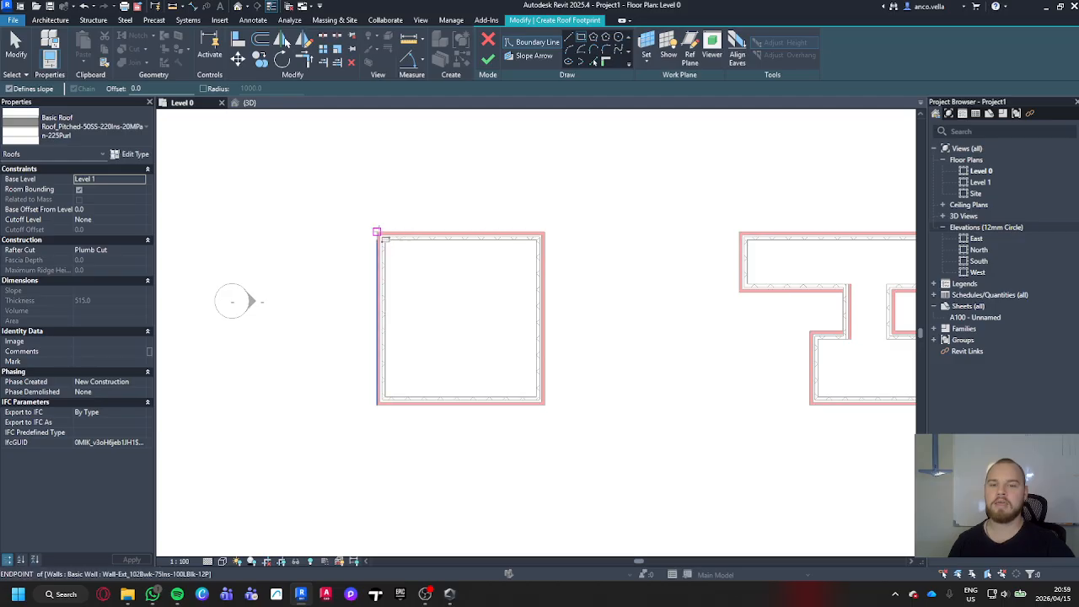
{"action": "left_click", "coordinate": [376, 233]}
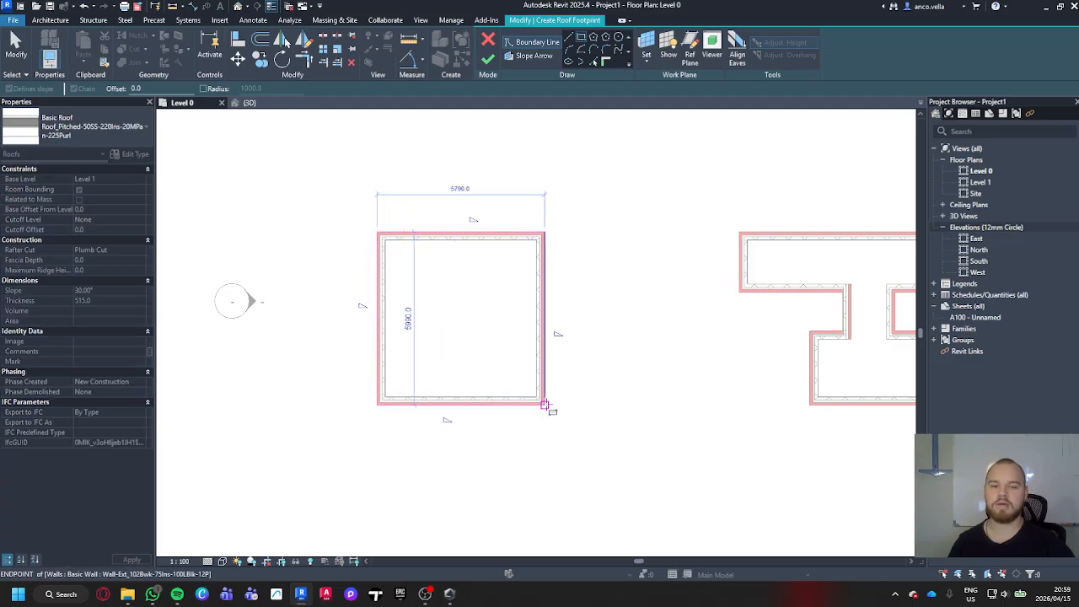
{"action": "left_click", "coordinate": [543, 405]}
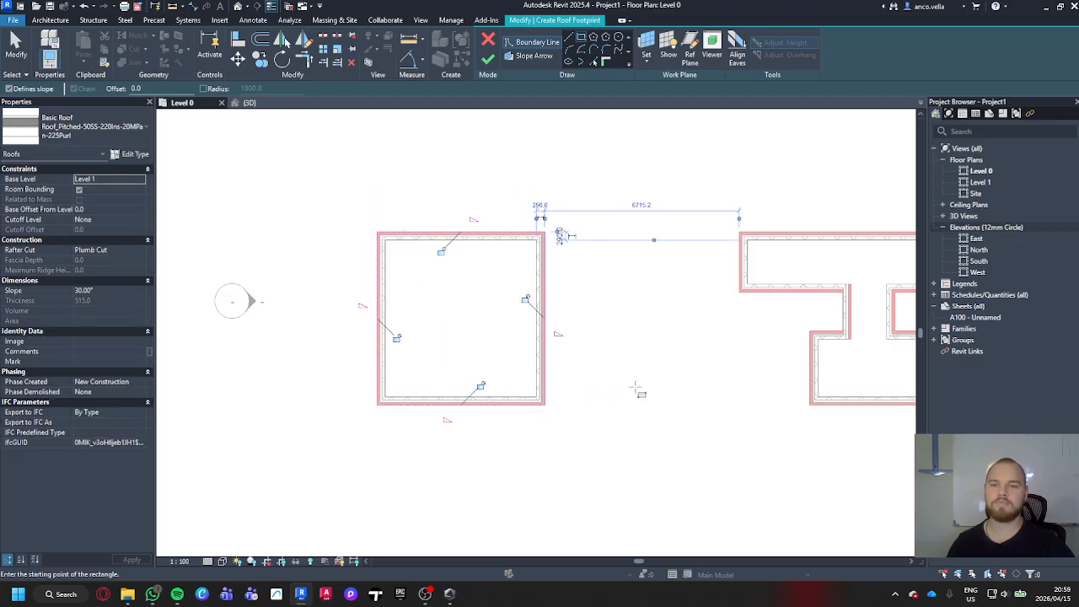
{"action": "key", "text": "Escape"}
{"action": "key", "text": "Escape"}
{"action": "mouse_move", "coordinate": [606, 356]}
{"action": "middle_mouse_down"}
{"action": "mouse_move", "coordinate": [685, 364]}
{"action": "mouse_move", "coordinate": [687, 349]}
{"action": "middle_mouse_up"}
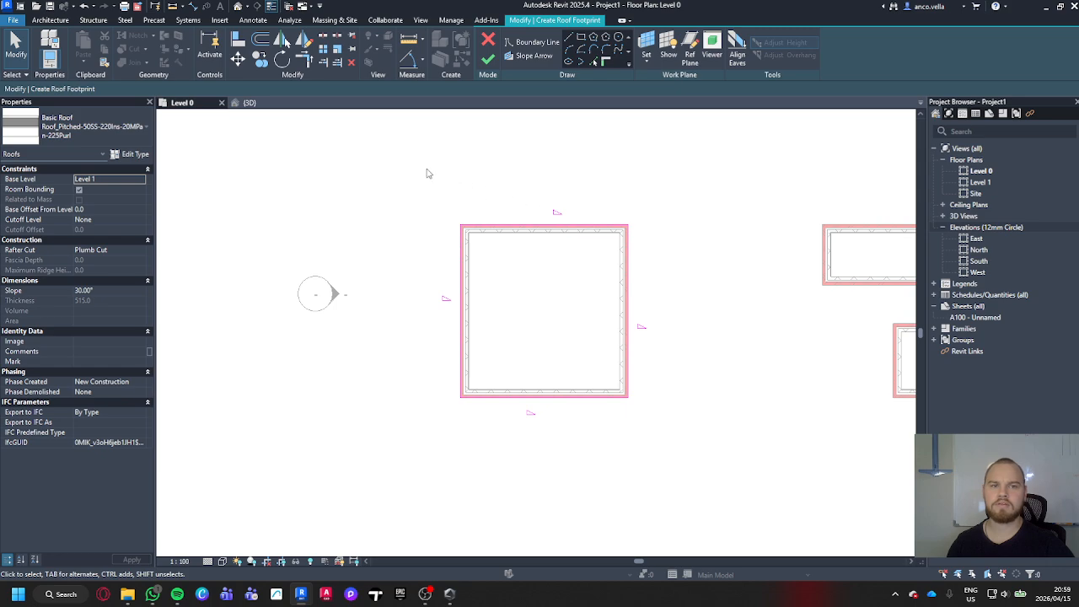
{"action": "left_click_drag", "start_coordinate": [414, 164], "coordinate": [679, 412]}
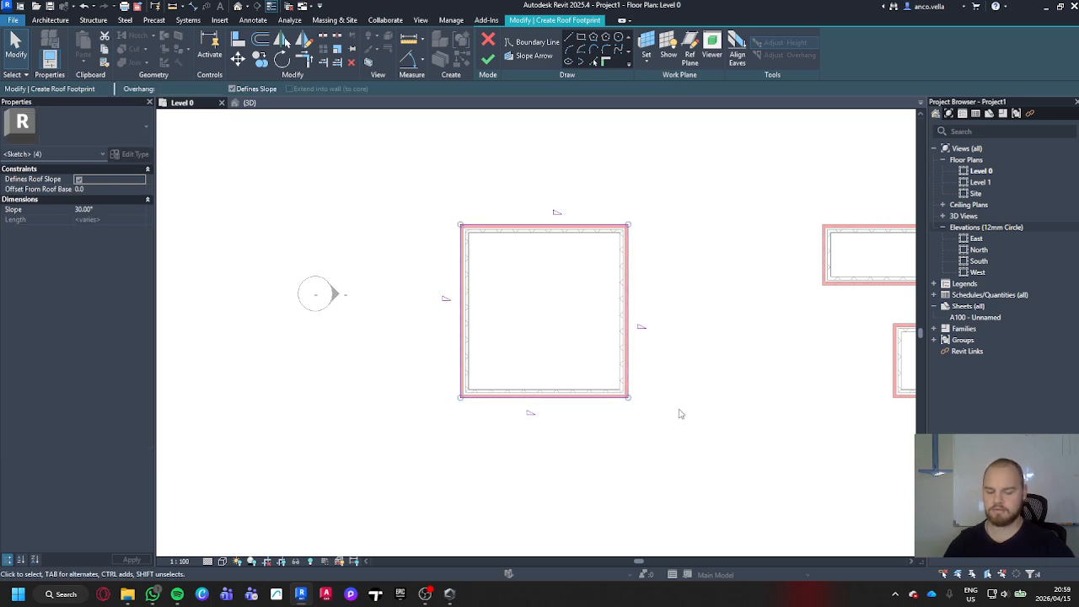
{"action": "key", "text": "Escape"}
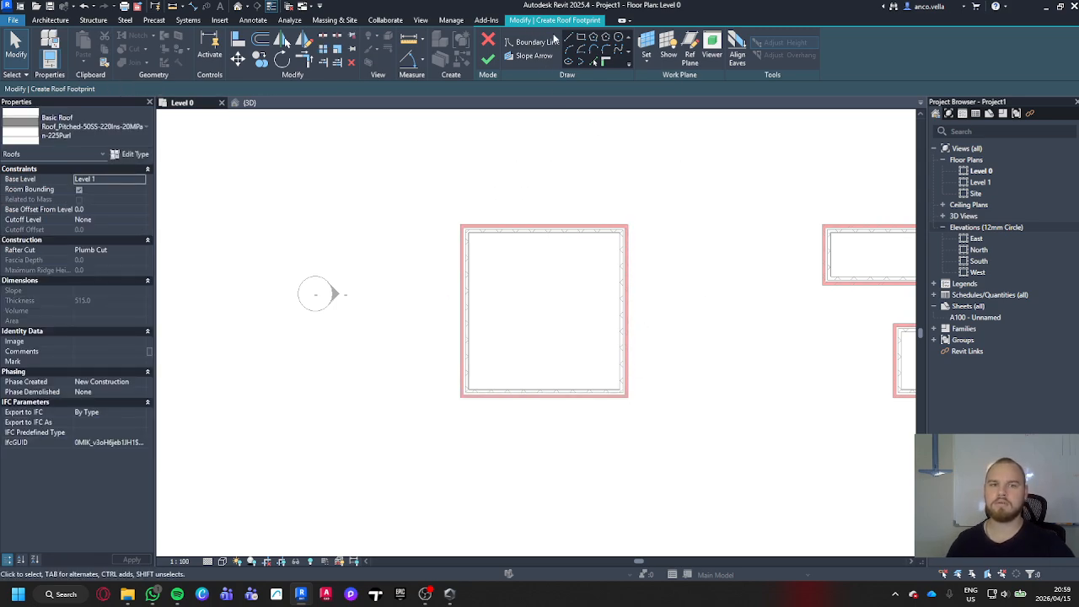
Sketch a rectangular roof boundary around the square building, offset 600 mm outward from its outer wall corners.
{"action": "left_click", "coordinate": [582, 38]}
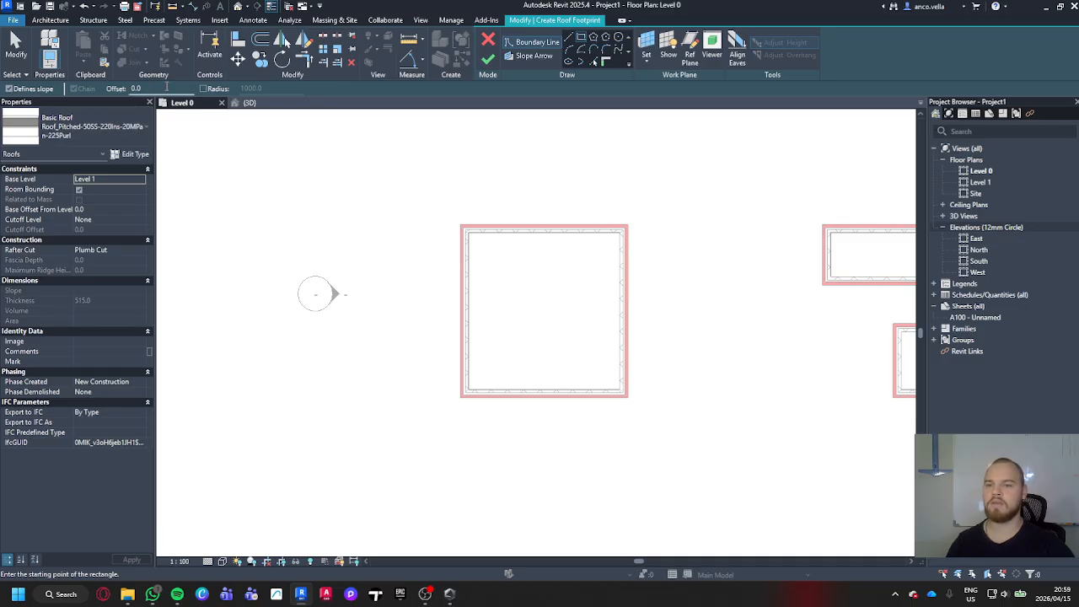
{"action": "left_click", "coordinate": [166, 88]}
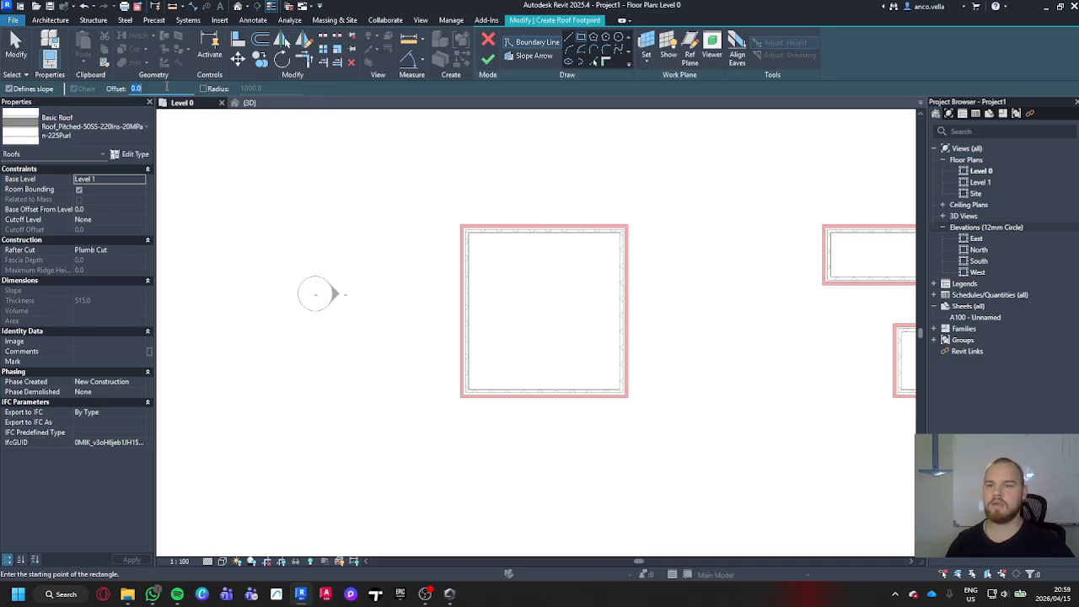
{"action": "type", "text": "600"}
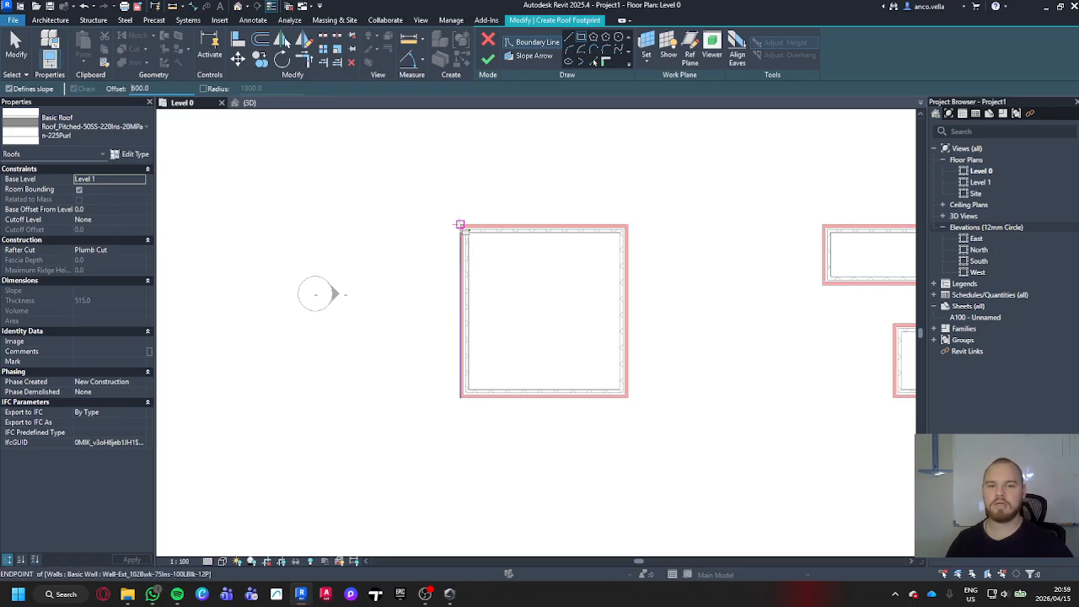
{"action": "left_click", "coordinate": [462, 226]}
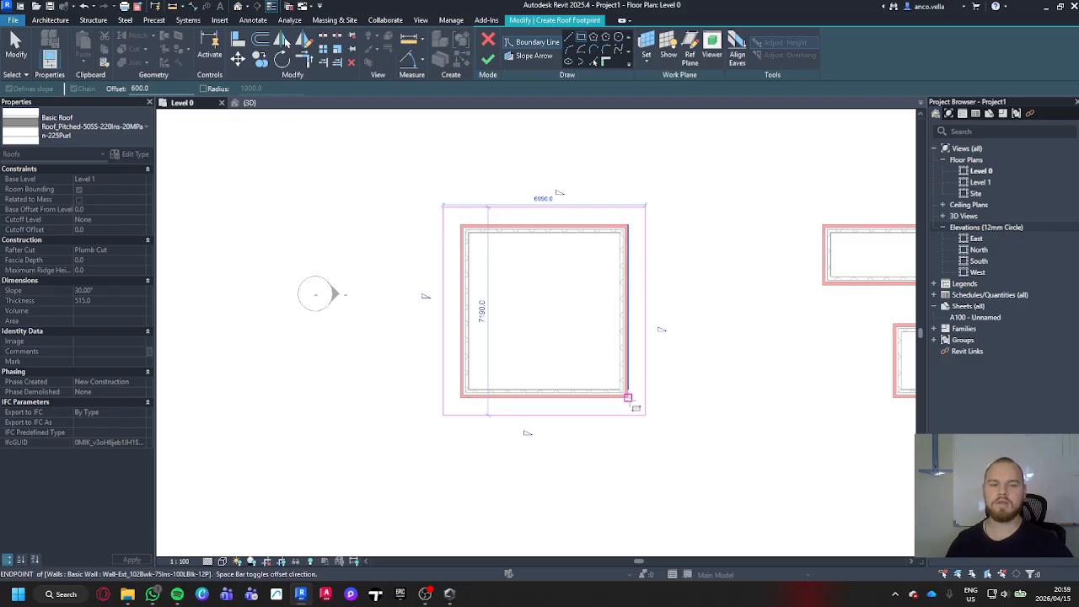
{"action": "left_click", "coordinate": [629, 399]}
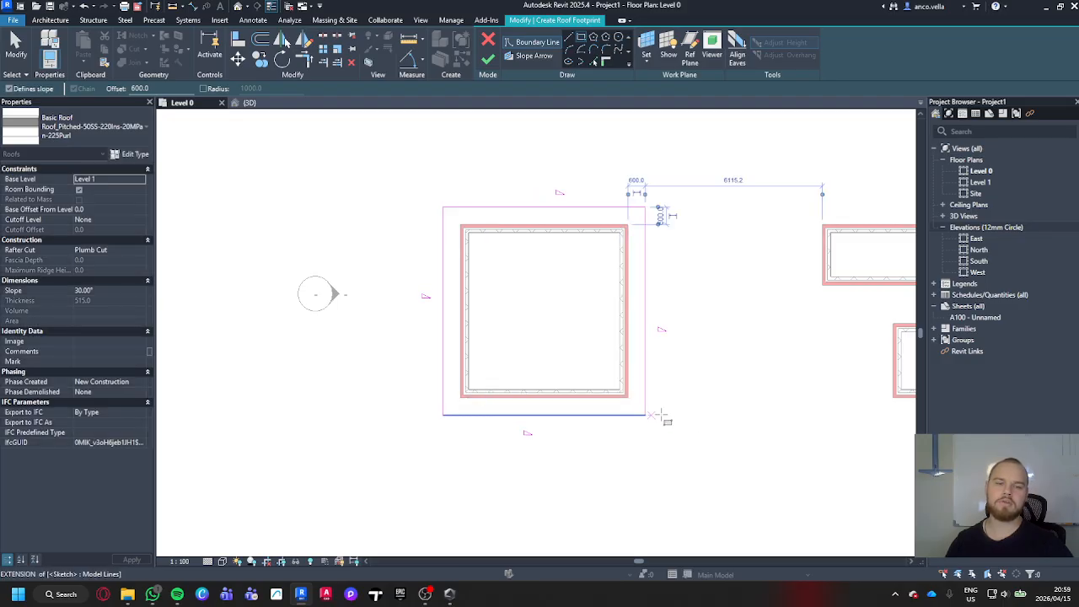
{"action": "scroll", "coordinate": [712, 417], "scroll_direction": "up", "scroll_amount": 2}
{"action": "key", "text": "Escape"}
{"action": "key", "text": "Escape"}
{"action": "scroll", "coordinate": [711, 416], "scroll_direction": "down", "scroll_amount": 3}
{"action": "middle_click_drag", "start_coordinate": [711, 416], "coordinate": [695, 414]}
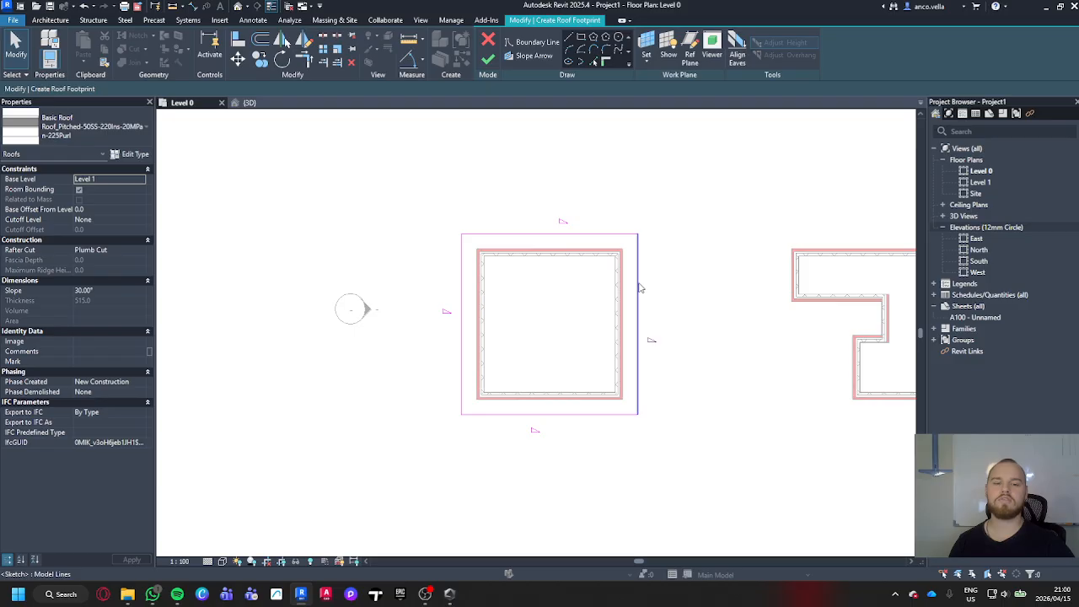
Turn off Defines Slope for the upper roof boundary line and turn it back on.
{"action": "left_click", "coordinate": [615, 234]}
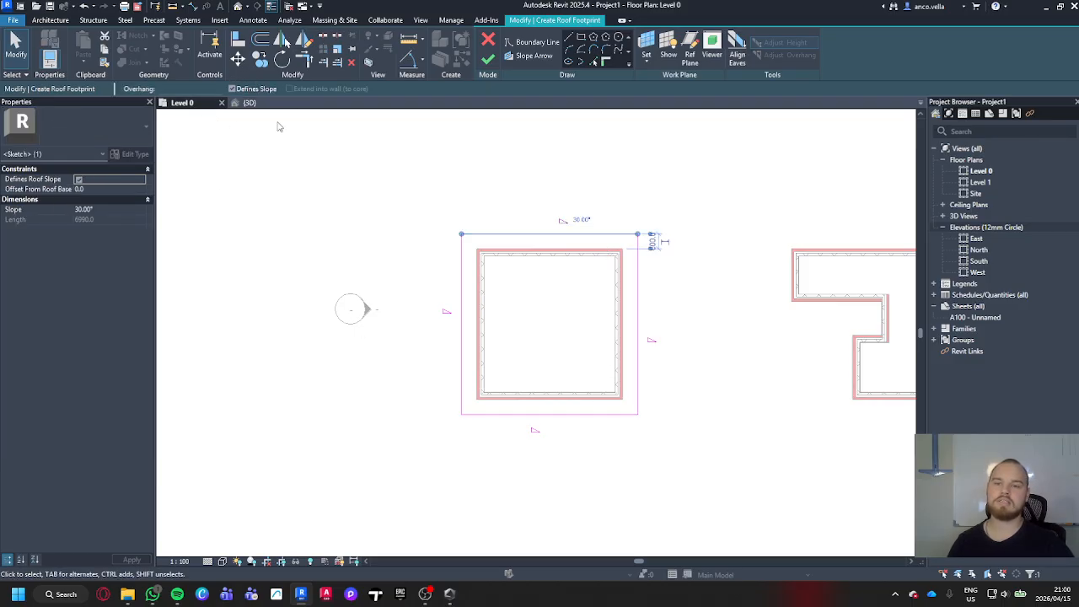
{"action": "left_click", "coordinate": [232, 88]}
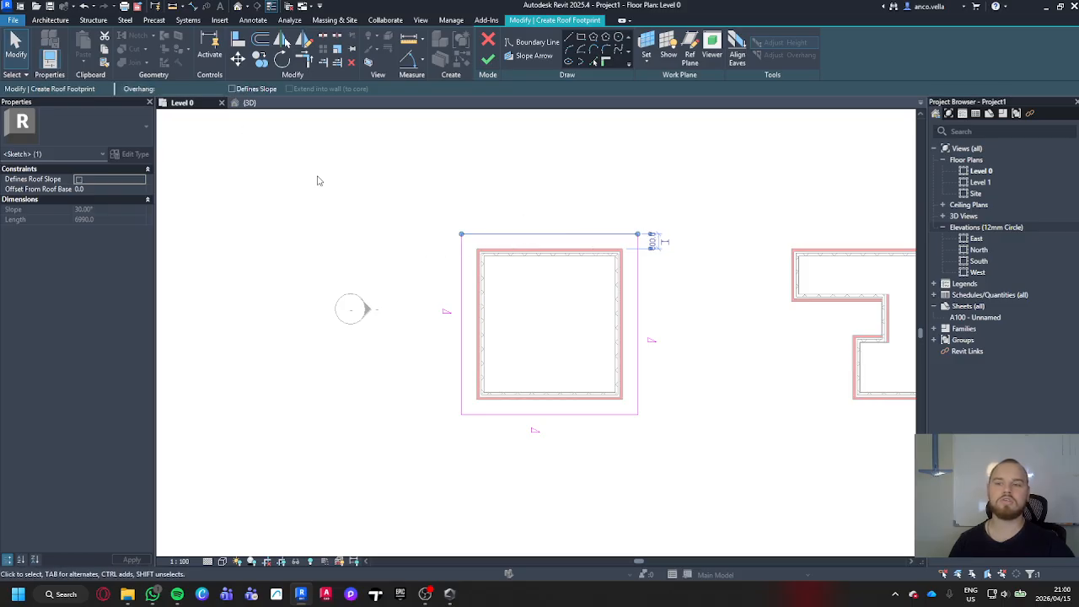
{"action": "left_click", "coordinate": [79, 180]}
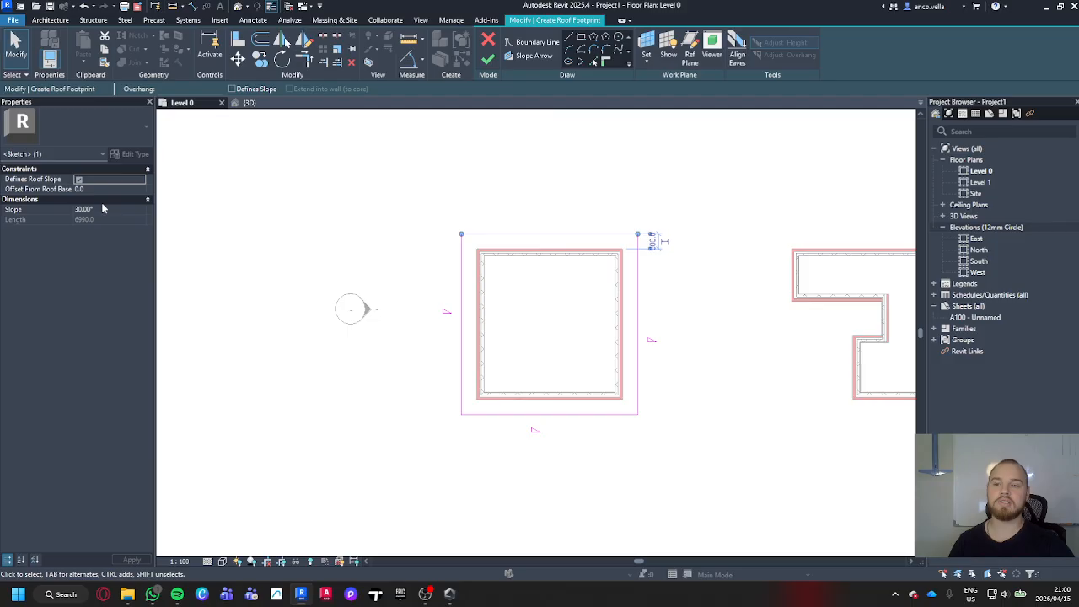
{"action": "left_click", "coordinate": [413, 229]}
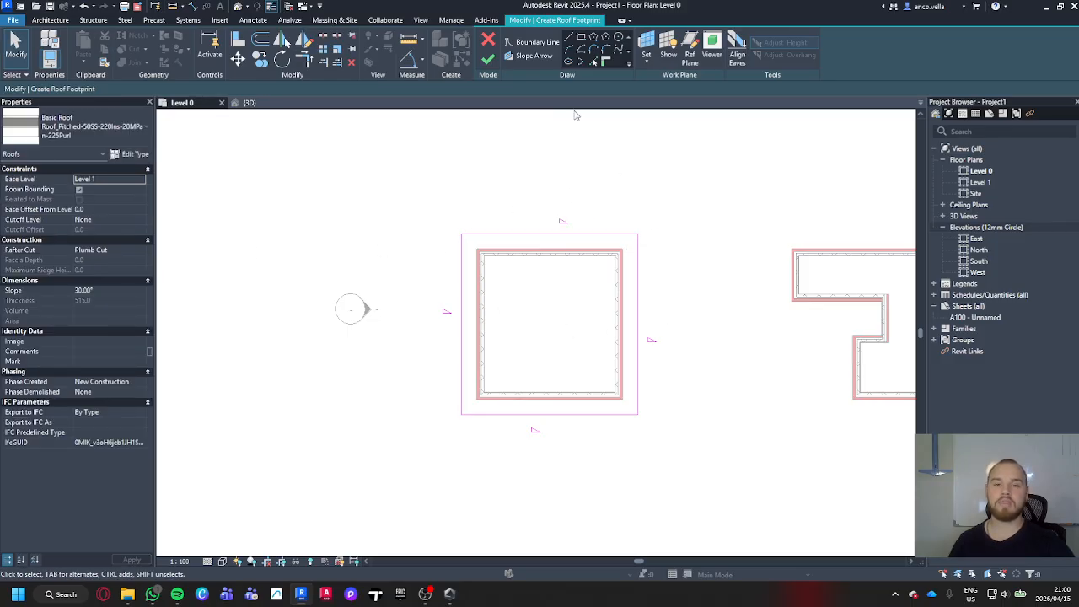
Finish the roof footprint without attaching the highlighted walls and open the 3D view.
{"action": "left_click", "coordinate": [487, 59]}
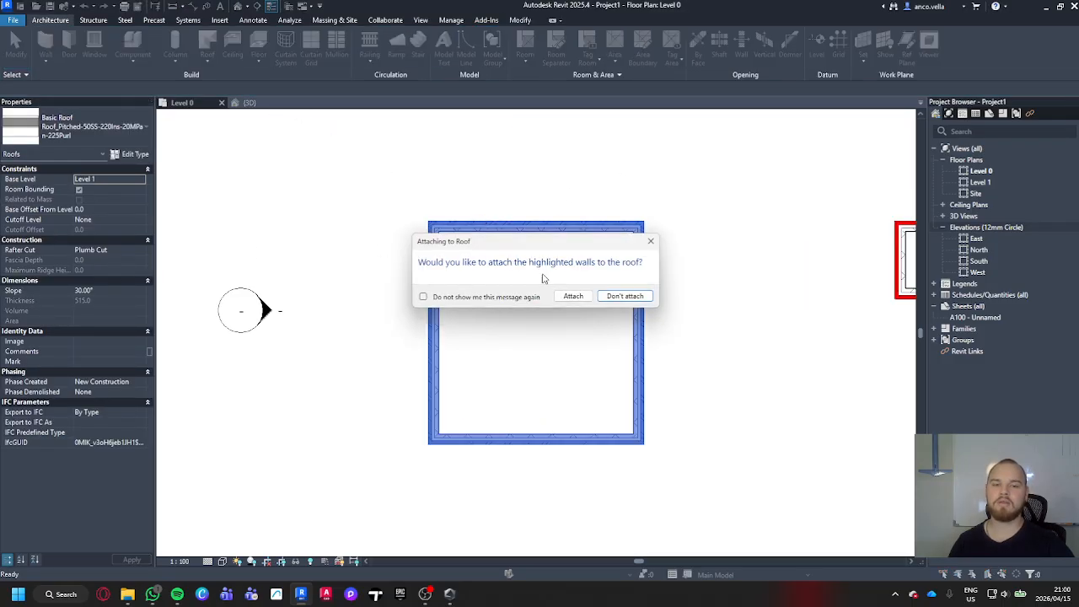
{"action": "left_click", "coordinate": [624, 296]}
{"action": "left_click", "coordinate": [250, 102]}
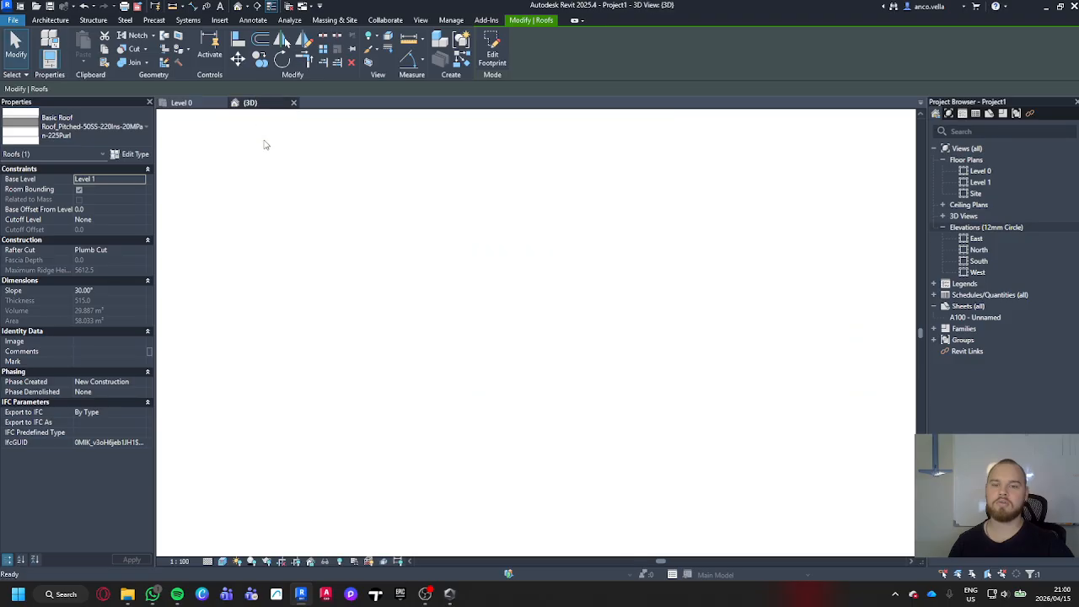
{"action": "scroll", "coordinate": [581, 345], "scroll_direction": "down", "scroll_amount": 2}
{"action": "mouse_move", "coordinate": [679, 366]}
{"action": "middle_mouse_down"}
{"action": "mouse_move", "coordinate": [640, 371]}
{"action": "mouse_move", "coordinate": [661, 361]}
{"action": "middle_mouse_up"}
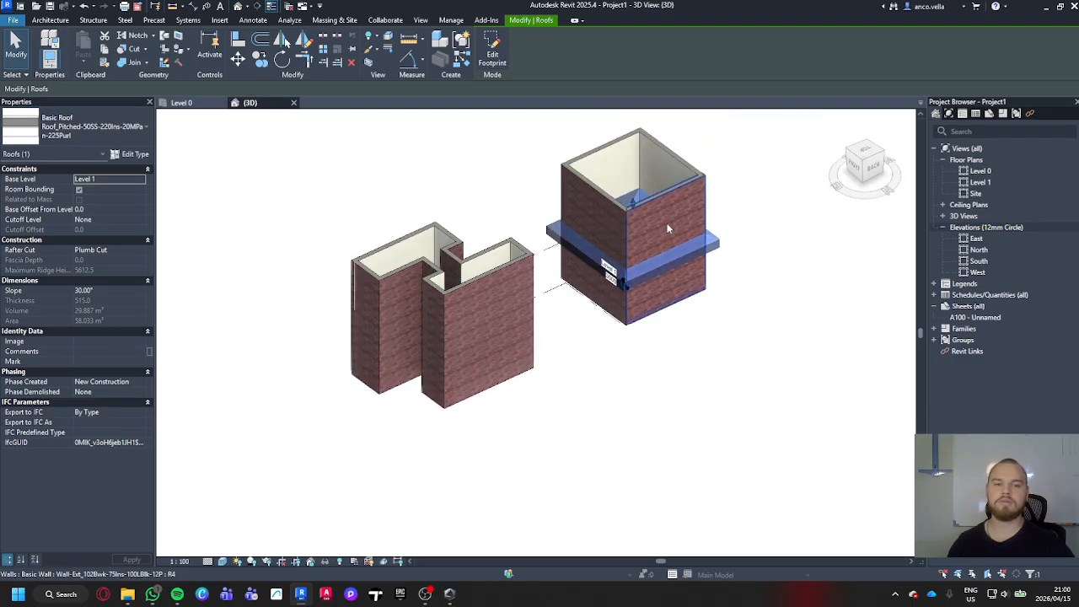
Select all walls of this exterior type and set their top constraint to Up to level: Level 1.
{"action": "left_click", "coordinate": [665, 197]}
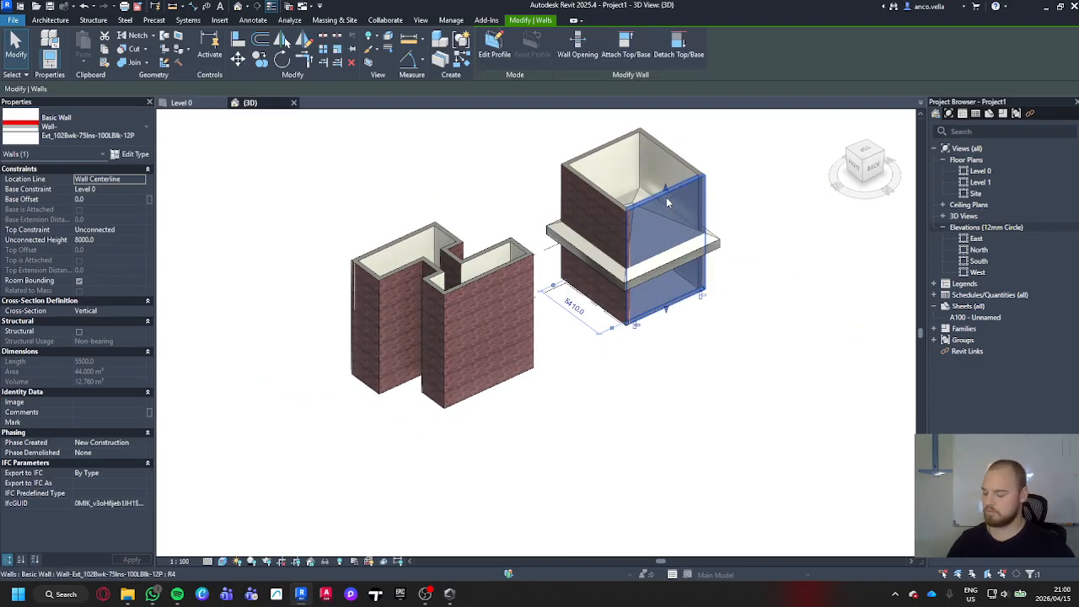
{"action": "key", "text": "s"}
{"action": "key", "text": "a"}
{"action": "left_click", "coordinate": [140, 230]}
{"action": "left_click", "coordinate": [141, 229]}
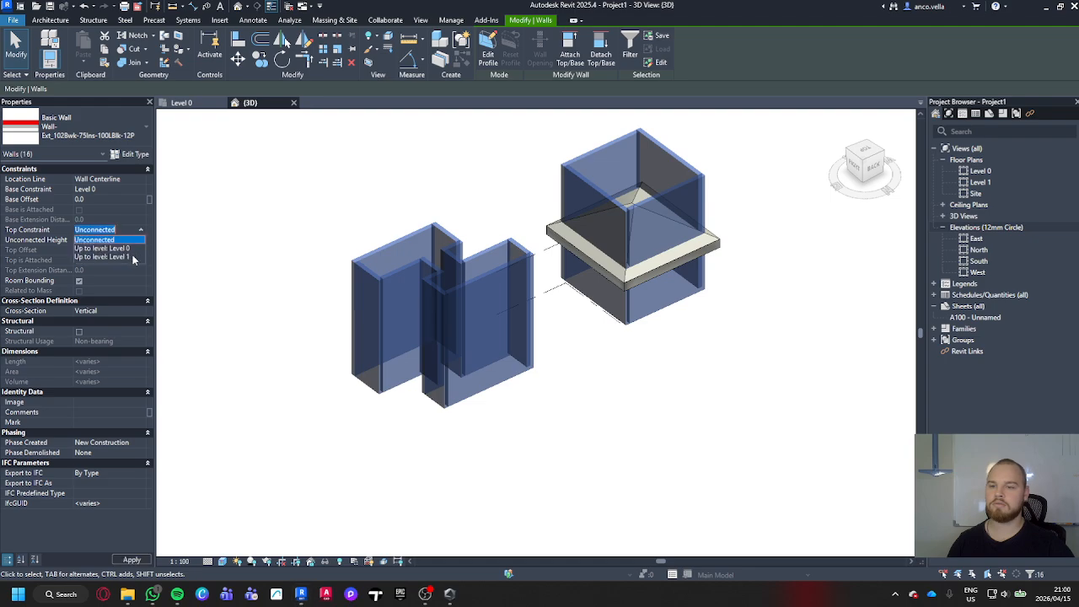
{"action": "left_click", "coordinate": [138, 257]}
{"action": "left_click", "coordinate": [690, 371]}
Change the square building's roof to the type Roof_Generic-125mm.
{"action": "scroll", "coordinate": [716, 335], "scroll_direction": "up", "scroll_amount": 2}
{"action": "mouse_move", "coordinate": [719, 337]}
{"action": "middle_mouse_down", "text": "shift"}
{"action": "mouse_move", "coordinate": [717, 352]}
{"action": "mouse_move", "coordinate": [708, 347]}
{"action": "middle_mouse_up", "text": "shift"}
{"action": "left_click", "coordinate": [679, 223]}
{"action": "scroll", "coordinate": [740, 341], "scroll_direction": "up", "scroll_amount": 2}
{"action": "scroll", "coordinate": [740, 341], "scroll_direction": "down", "scroll_amount": 2}
{"action": "middle_click_drag", "start_coordinate": [809, 441], "coordinate": [789, 358], "text": "shift"}
{"action": "left_click", "coordinate": [85, 127]}
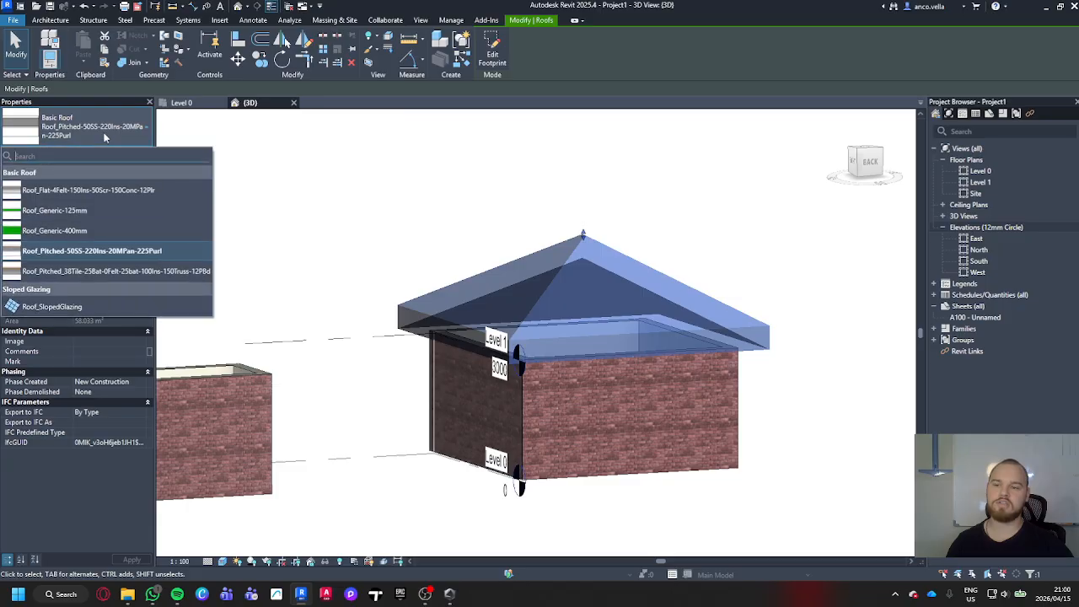
{"action": "left_click", "coordinate": [84, 191]}
{"action": "left_click", "coordinate": [820, 413]}
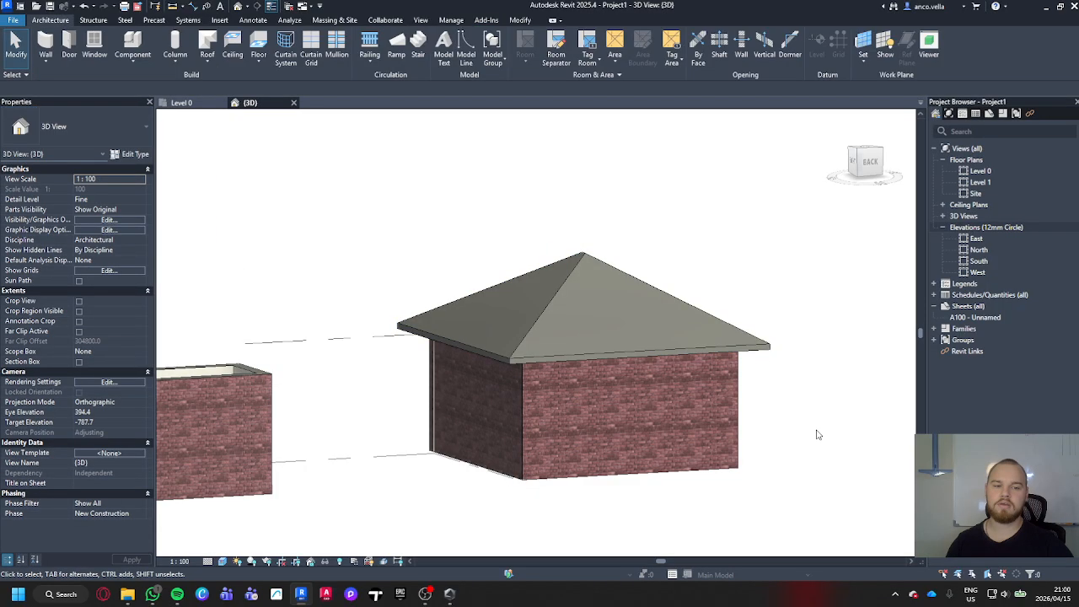
{"action": "middle_click_drag", "start_coordinate": [818, 433], "coordinate": [796, 476], "text": "shift"}
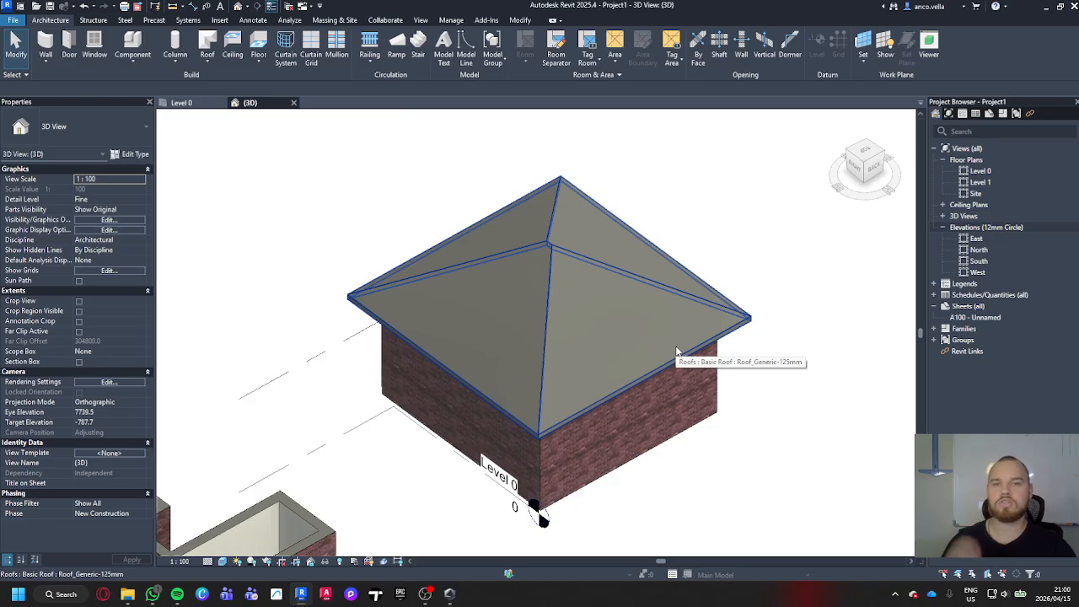
Edit the square roof's footprint in the Level 0 plan and turn off Defines Slope for its upper and lower boundary lines.
{"action": "left_click", "coordinate": [199, 103]}
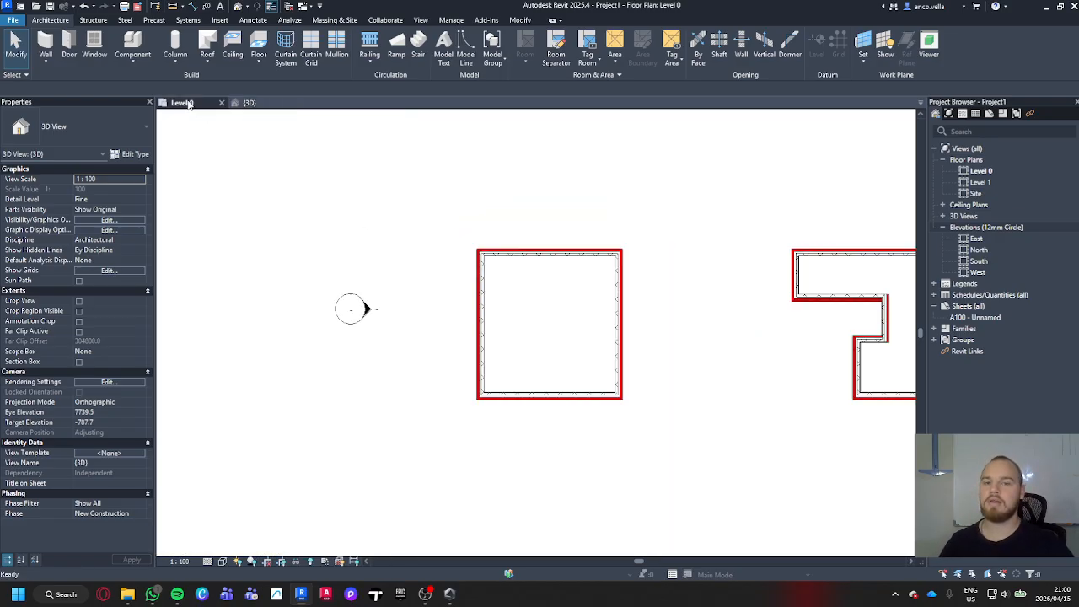
{"action": "left_click", "coordinate": [268, 102]}
{"action": "left_click", "coordinate": [539, 237]}
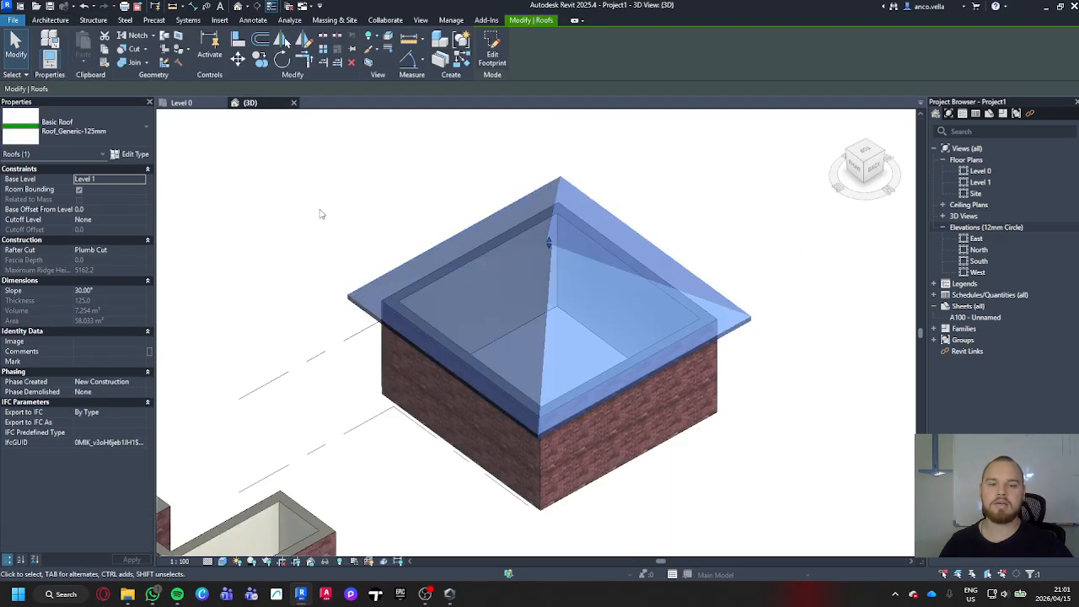
{"action": "left_click", "coordinate": [191, 103]}
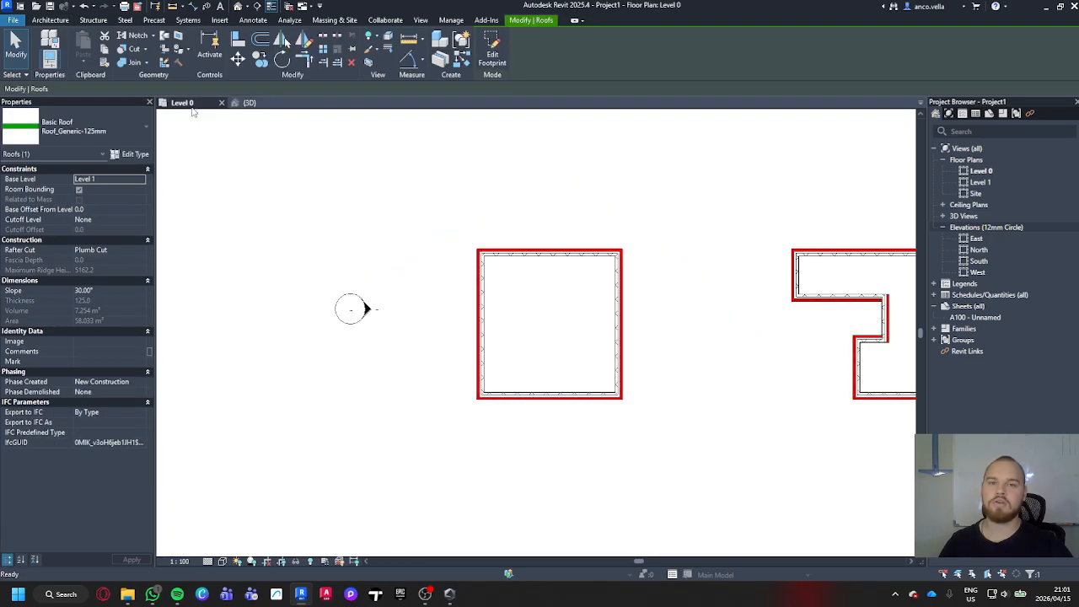
{"action": "left_click", "coordinate": [492, 50]}
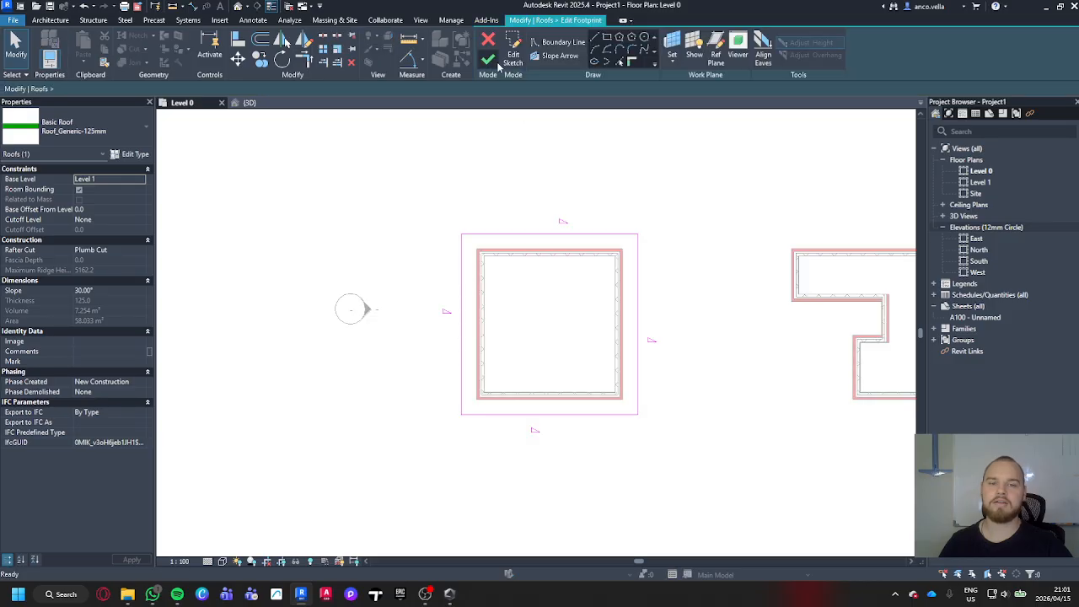
{"action": "left_click", "coordinate": [604, 234]}
{"action": "left_click", "coordinate": [624, 413], "text": "ctrl"}
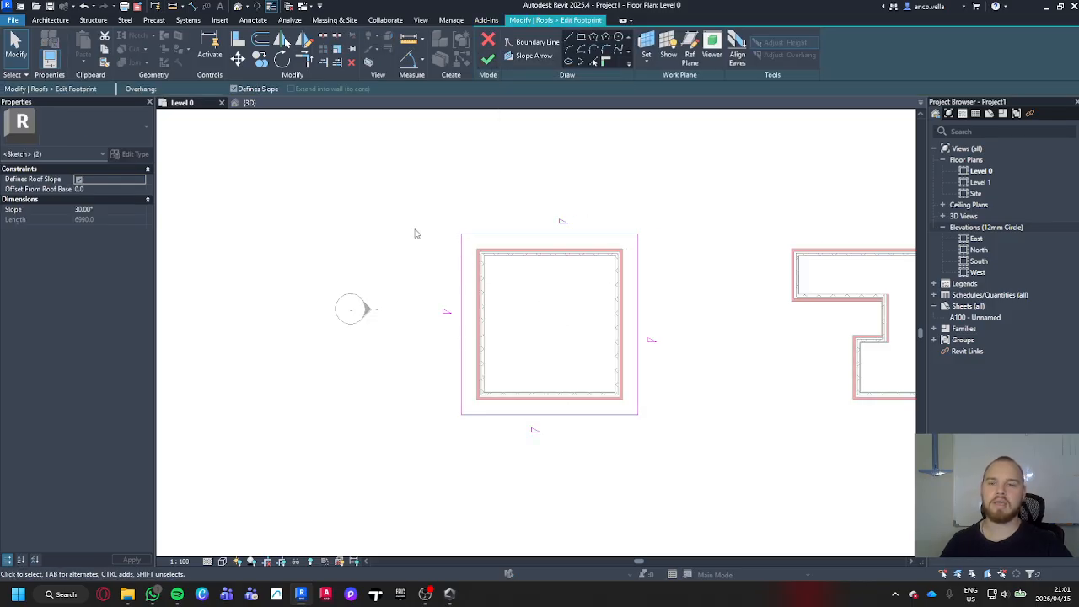
{"action": "left_click", "coordinate": [234, 89]}
{"action": "left_click", "coordinate": [368, 202]}
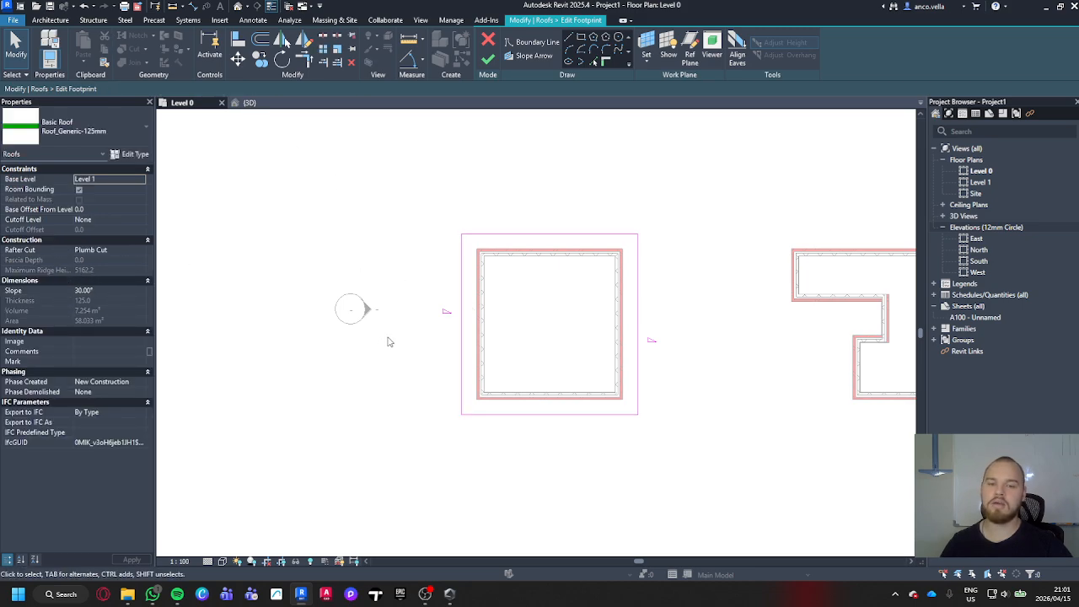
{"action": "left_click", "coordinate": [461, 314]}
{"action": "left_click", "coordinate": [458, 310]}
{"action": "key", "text": "ctrl+c"}
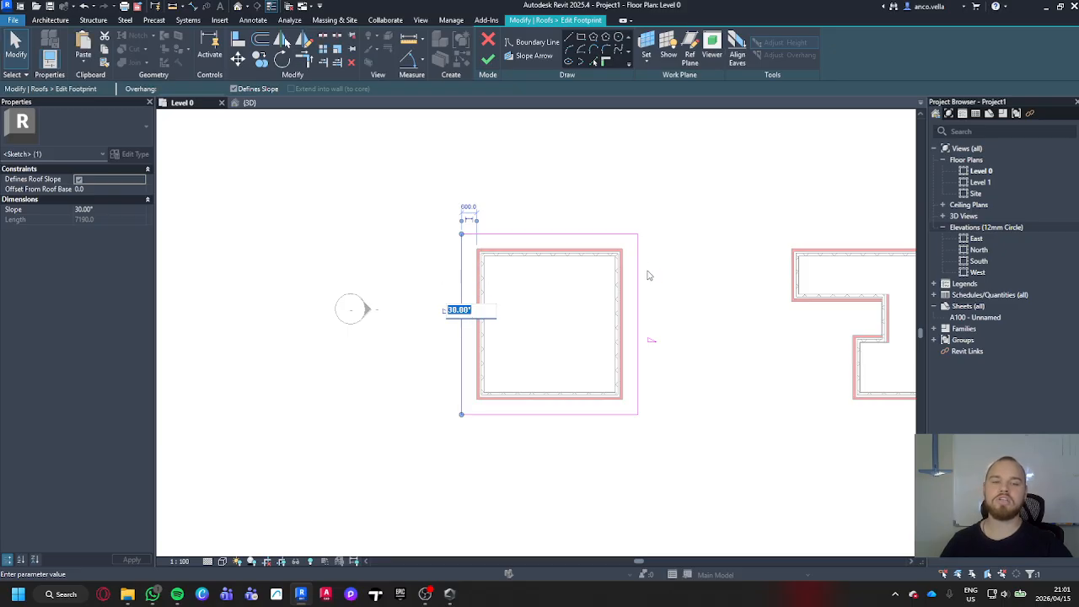
{"action": "key", "text": "Escape"}
{"action": "key", "text": "Escape"}
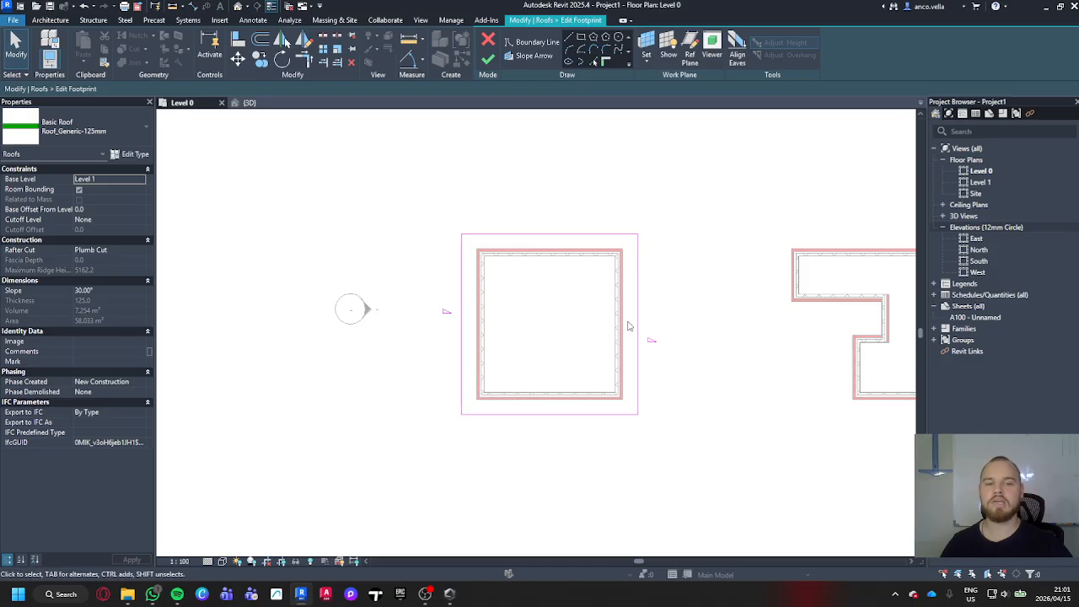
Set the roof slope to 25°, finish the footprint edit and show the gable end in the 3D view.
{"action": "left_click", "coordinate": [117, 291]}
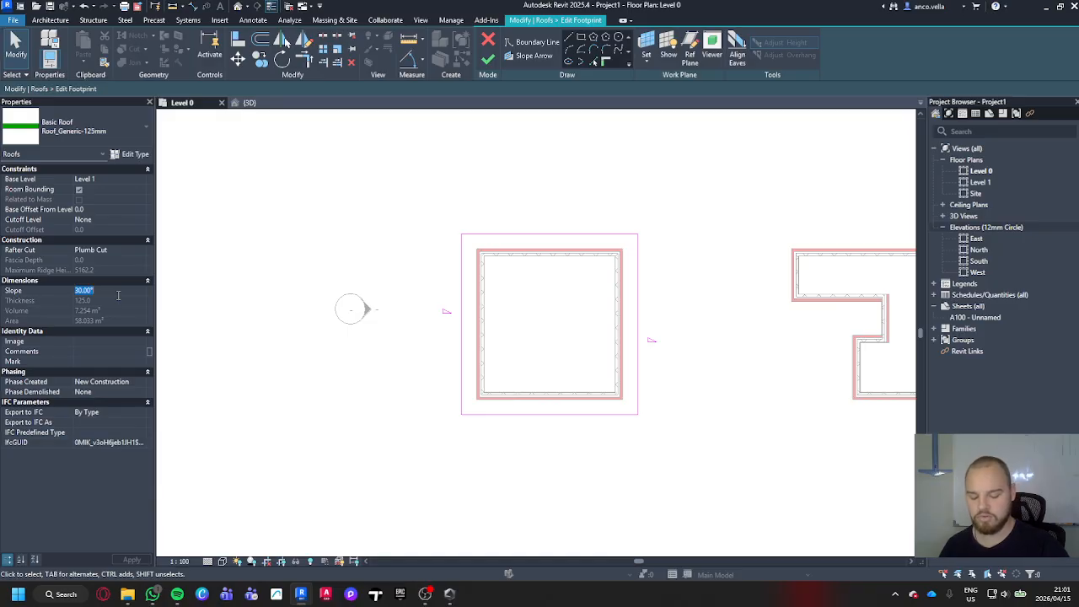
{"action": "type", "text": "25"}
{"action": "key", "text": "Return"}
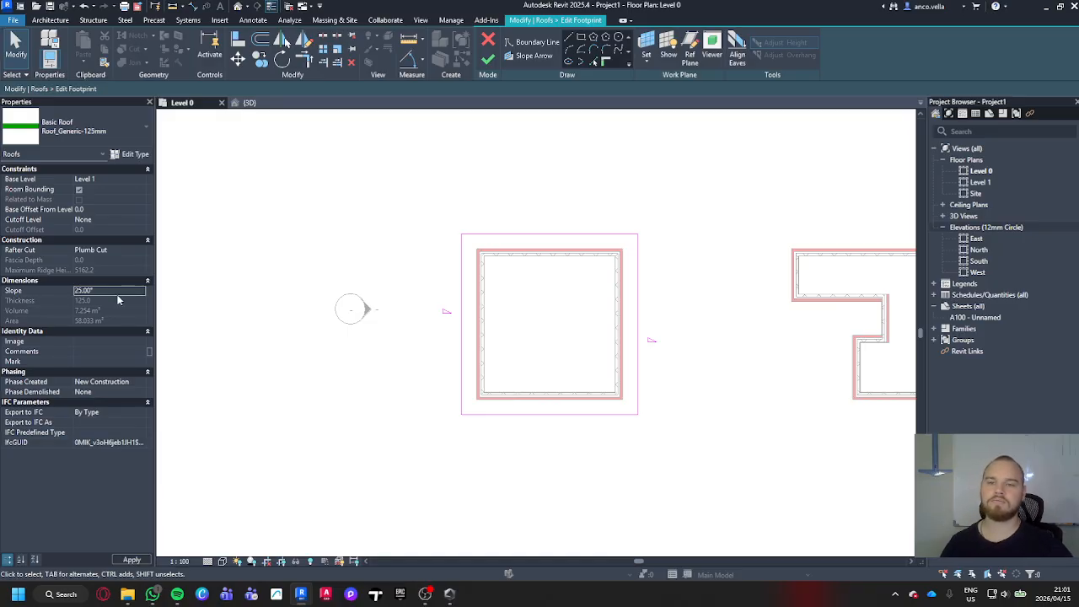
{"action": "left_click", "coordinate": [487, 59]}
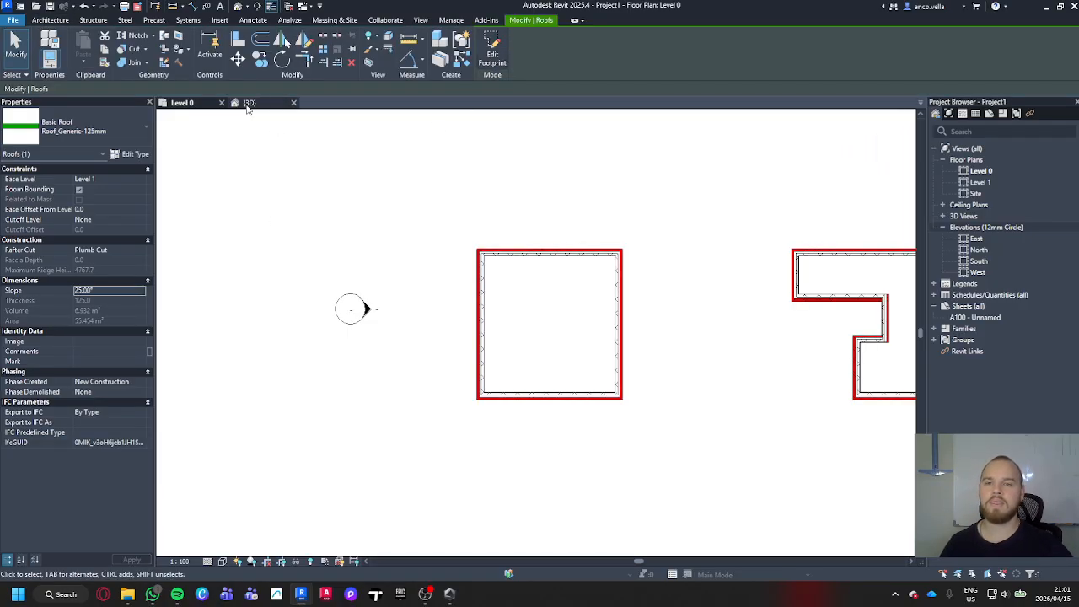
{"action": "left_click", "coordinate": [249, 107]}
{"action": "left_click", "coordinate": [803, 444]}
{"action": "middle_click_drag", "start_coordinate": [804, 444], "coordinate": [723, 279], "text": "shift"}
{"action": "middle_click_drag", "start_coordinate": [697, 290], "coordinate": [688, 379], "text": "shift"}
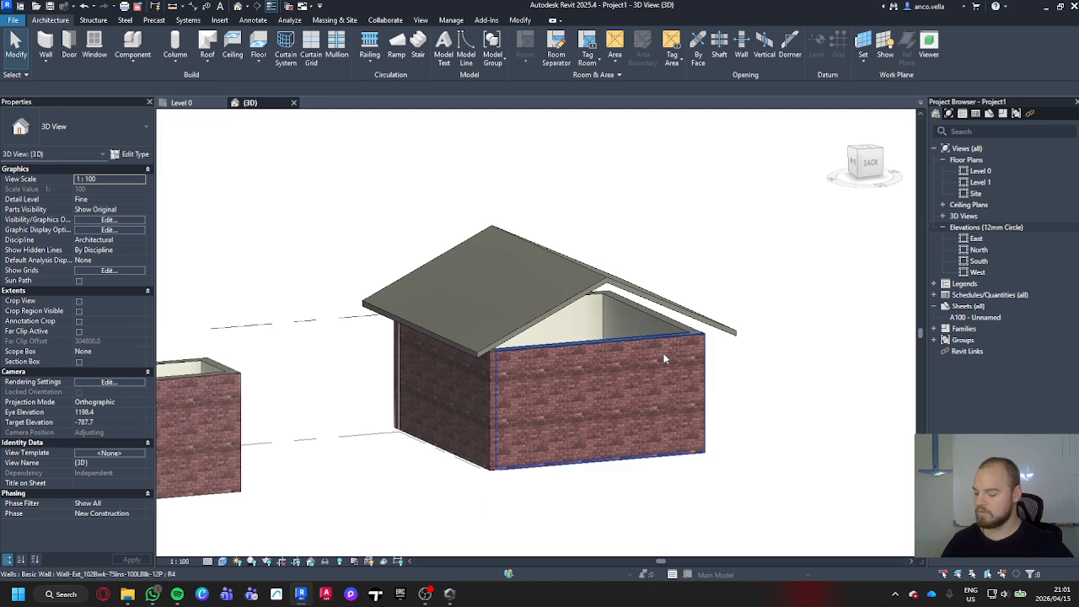
Select the square building's four connected walls and attach their tops to the gable roof.
{"action": "key", "text": "Tab"}
{"action": "left_click", "coordinate": [664, 358]}
{"action": "left_click", "coordinate": [785, 406]}
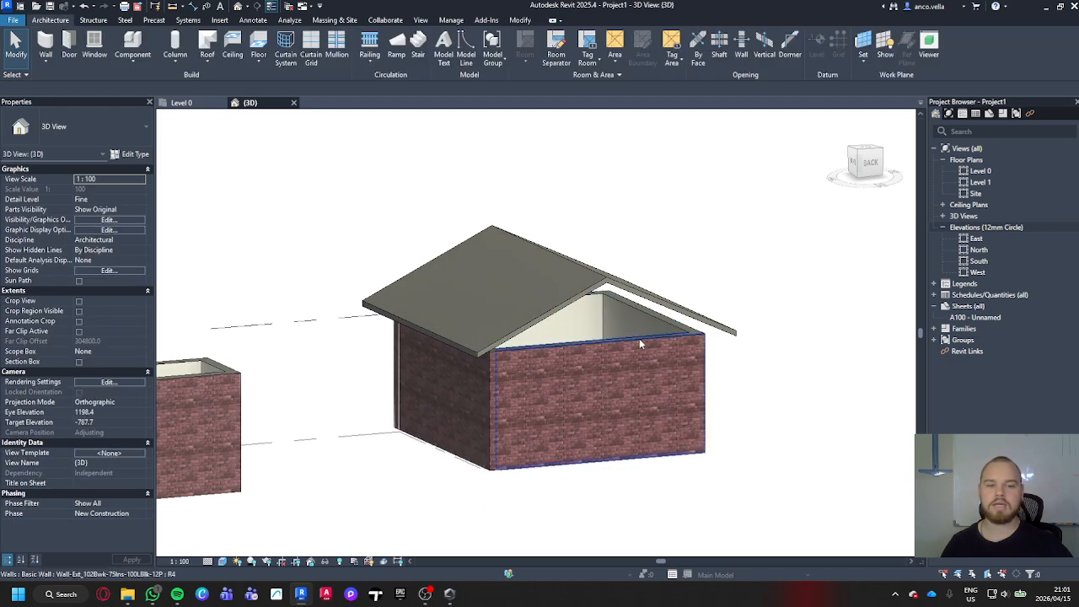
{"action": "key", "text": "Tab"}
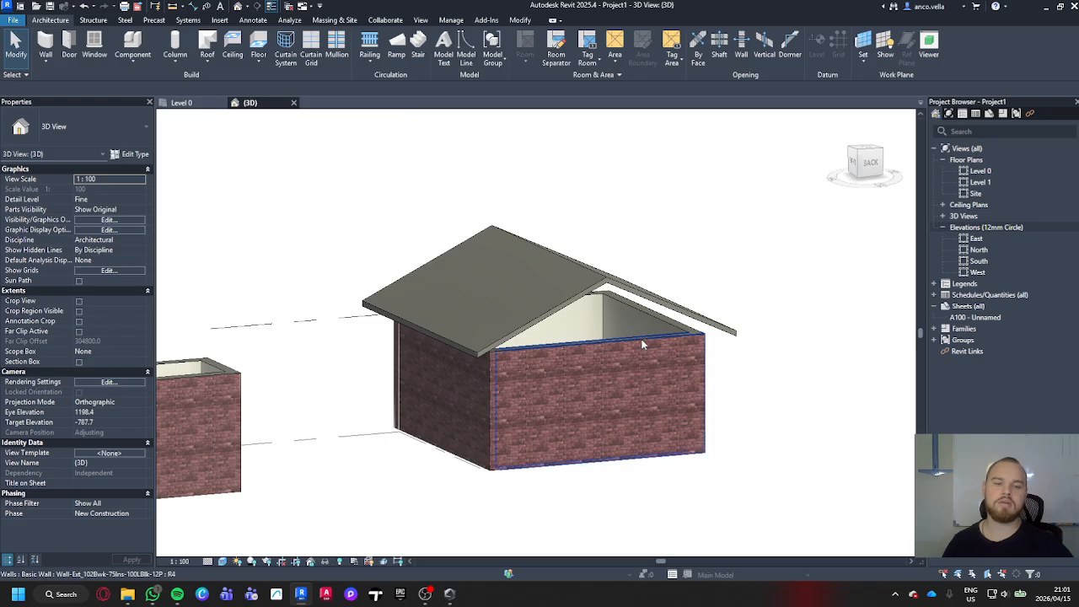
{"action": "key", "text": "Tab"}
{"action": "key", "text": "Tab"}
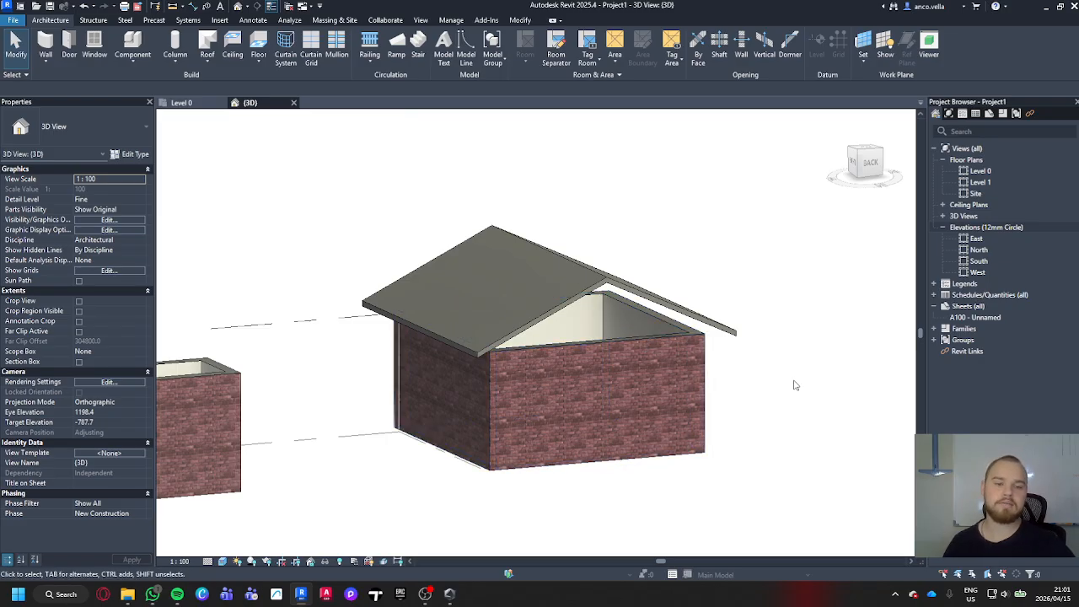
{"action": "key", "text": "Tab"}
{"action": "left_click", "coordinate": [610, 351]}
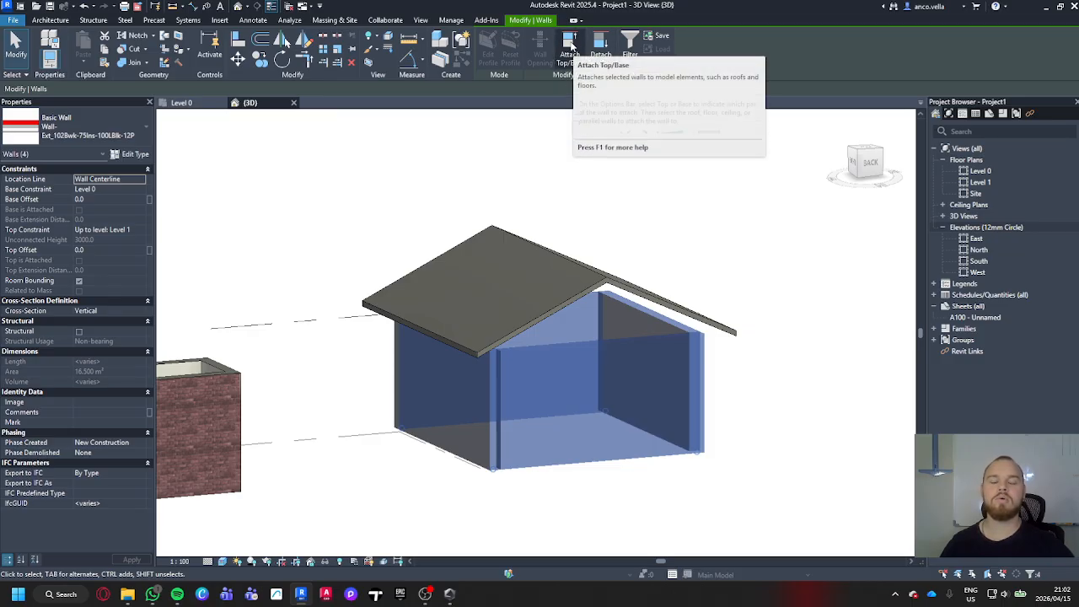
{"action": "left_click", "coordinate": [571, 45]}
{"action": "left_click", "coordinate": [587, 279]}
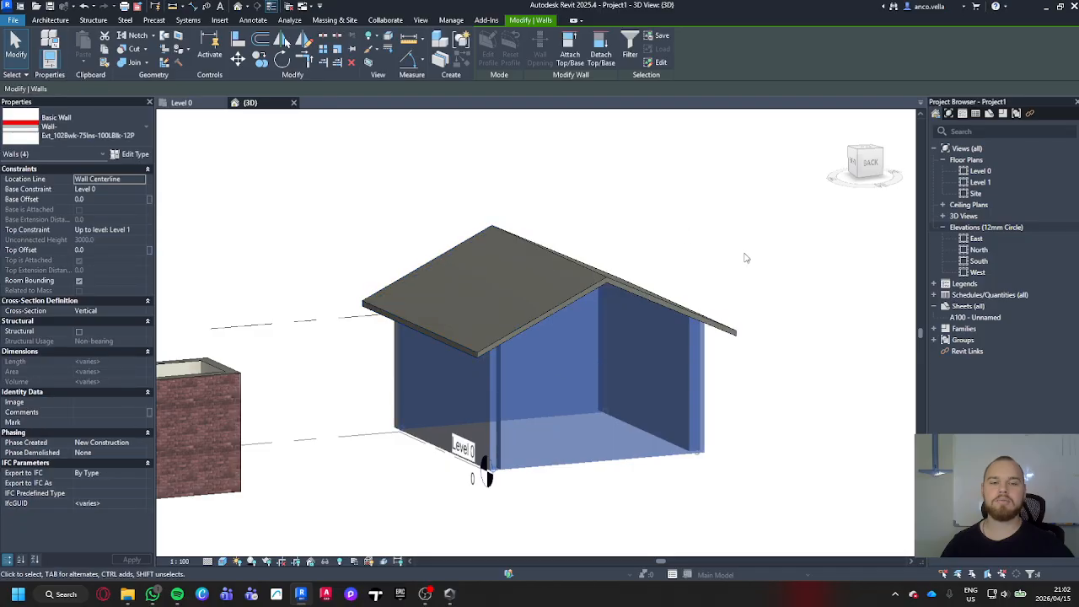
{"action": "key", "text": "Escape"}
{"action": "key", "text": "Escape"}
Start a footprint roof for the I-shaped building in the Level 0 plan and move its base to Level 1.
{"action": "middle_click_drag", "start_coordinate": [794, 393], "coordinate": [763, 439], "text": "shift"}
{"action": "scroll", "coordinate": [305, 205], "scroll_direction": "down", "scroll_amount": 2}
{"action": "middle_click_drag", "start_coordinate": [305, 204], "coordinate": [568, 296]}
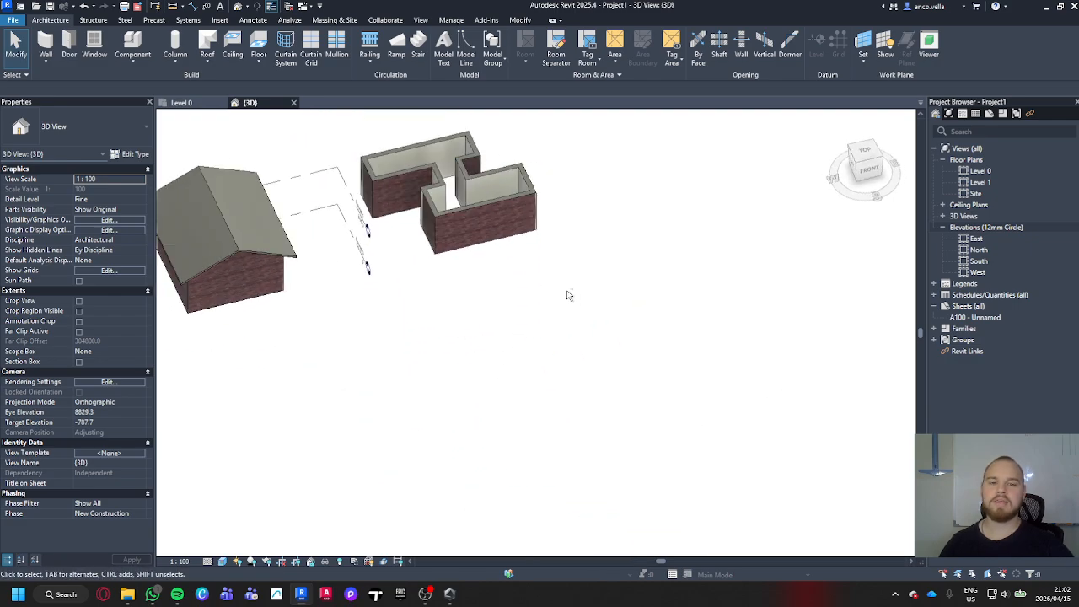
{"action": "scroll", "coordinate": [548, 284], "scroll_direction": "up", "scroll_amount": 3}
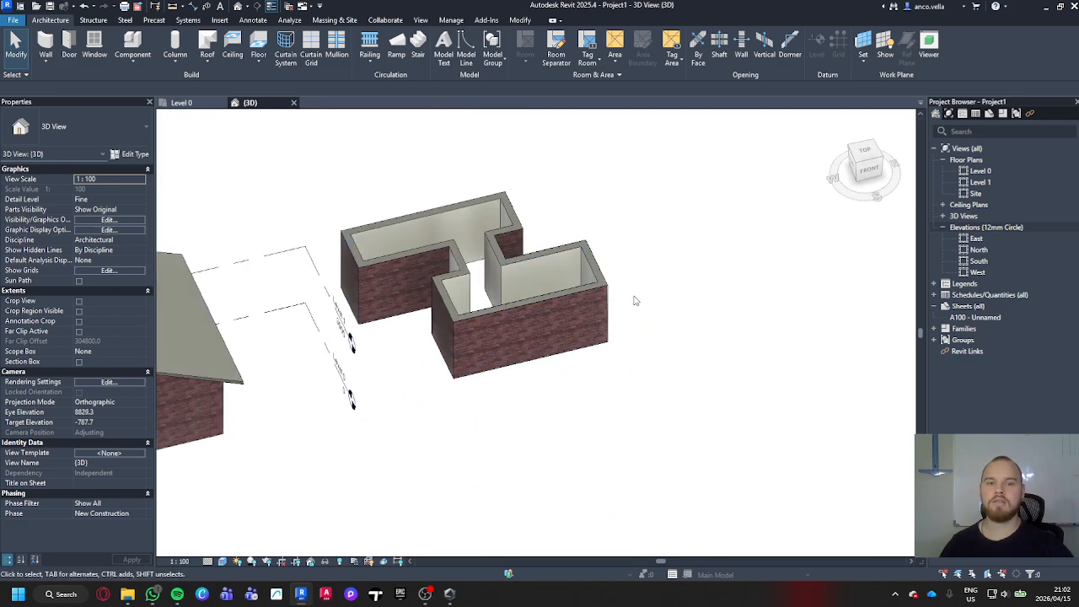
{"action": "middle_click_drag", "start_coordinate": [439, 250], "coordinate": [483, 313]}
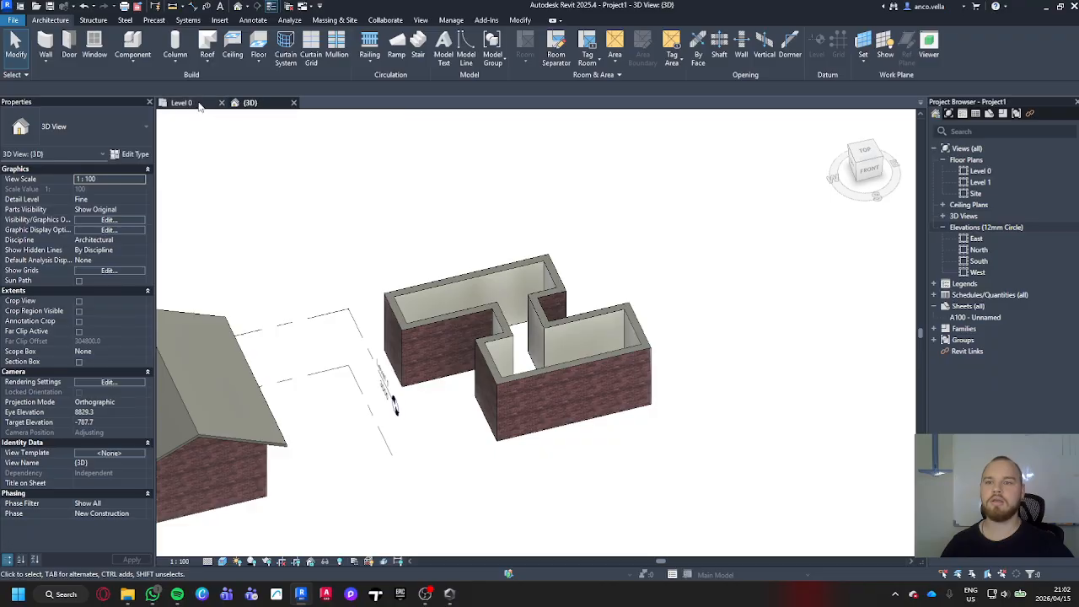
{"action": "left_click", "coordinate": [181, 102]}
{"action": "middle_click_drag", "start_coordinate": [746, 337], "coordinate": [330, 311]}
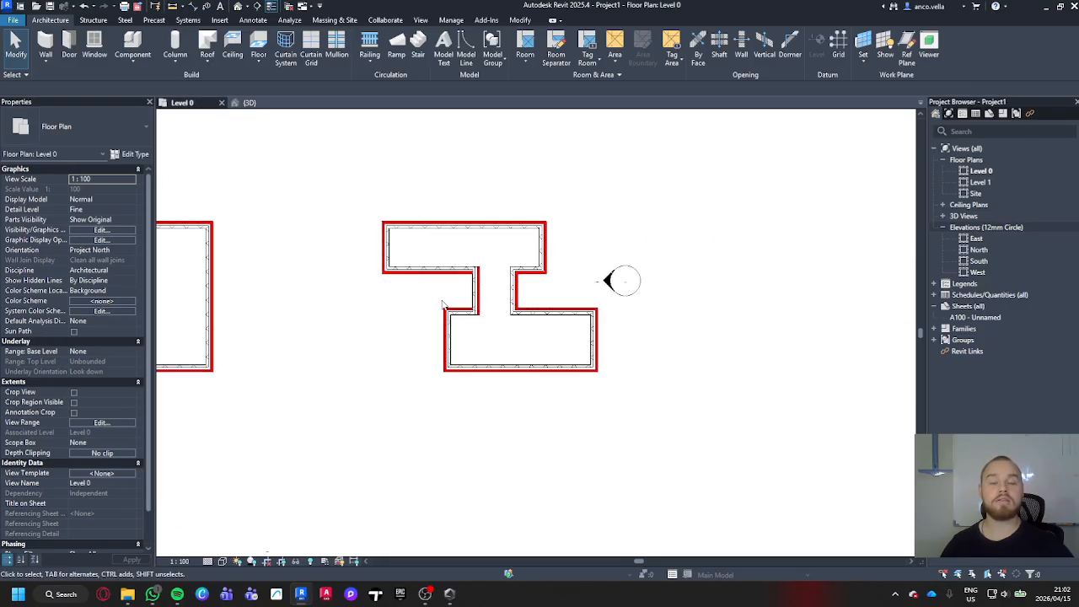
{"action": "scroll", "coordinate": [569, 282], "scroll_direction": "up", "scroll_amount": 2}
{"action": "middle_click_drag", "start_coordinate": [568, 281], "coordinate": [570, 315]}
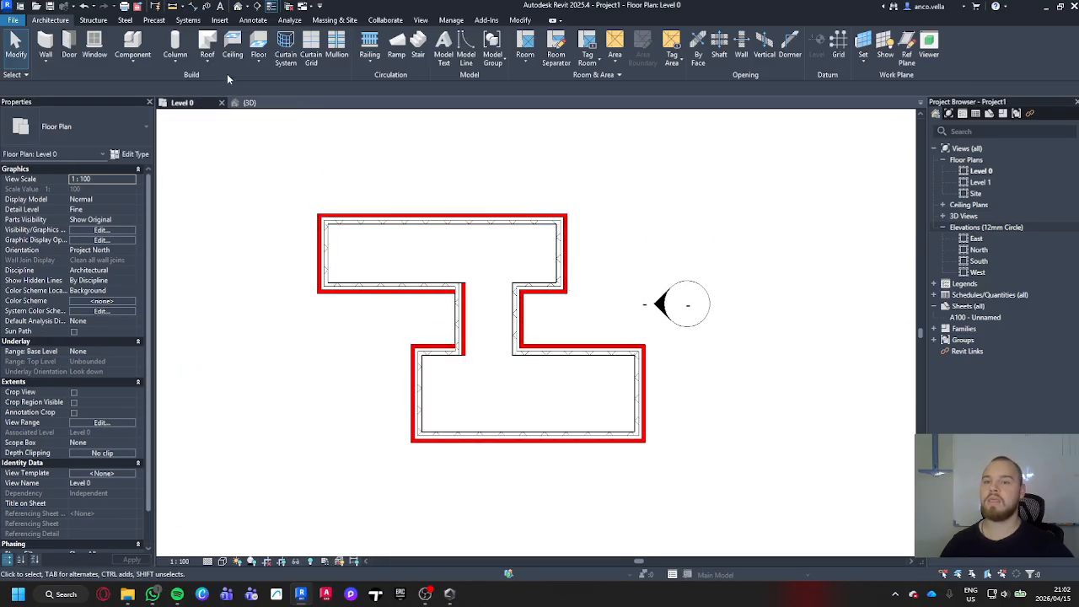
{"action": "left_click", "coordinate": [210, 45]}
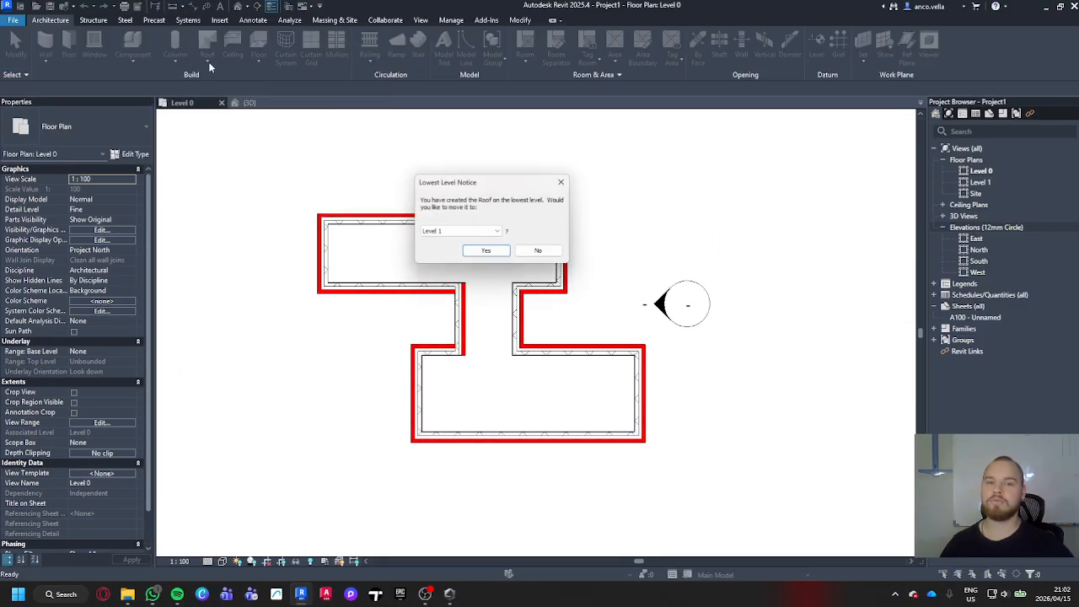
{"action": "left_click", "coordinate": [487, 252]}
Draw straight roof boundary lines offset 600 mm outside the walls, from the upper wing's top-left corner around the right side to the lower wing's top-right corner.
{"action": "scroll", "coordinate": [372, 258], "scroll_direction": "up", "scroll_amount": 2}
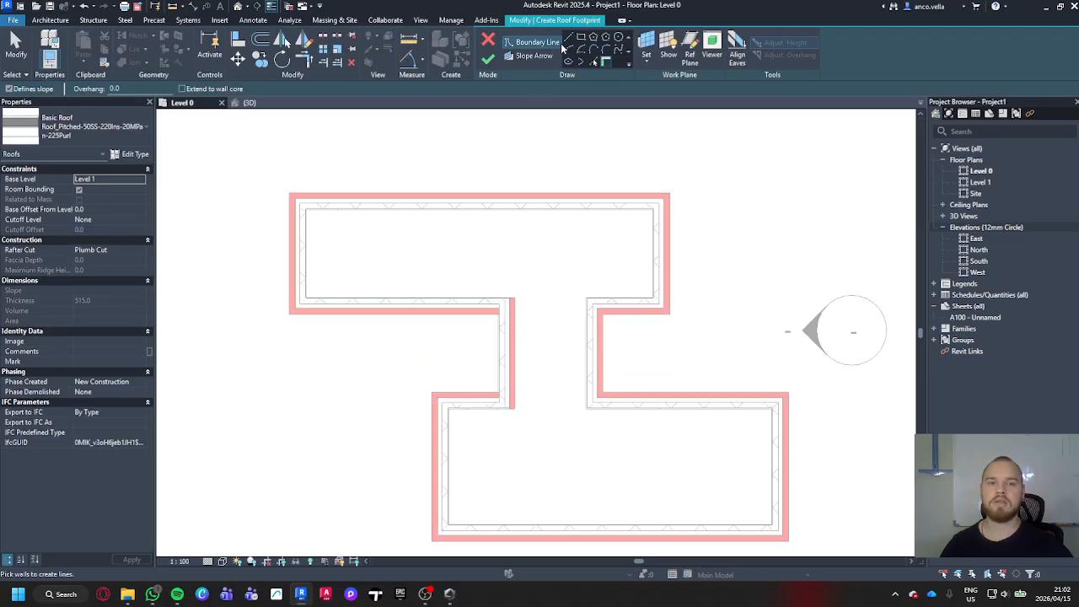
{"action": "left_click", "coordinate": [569, 38]}
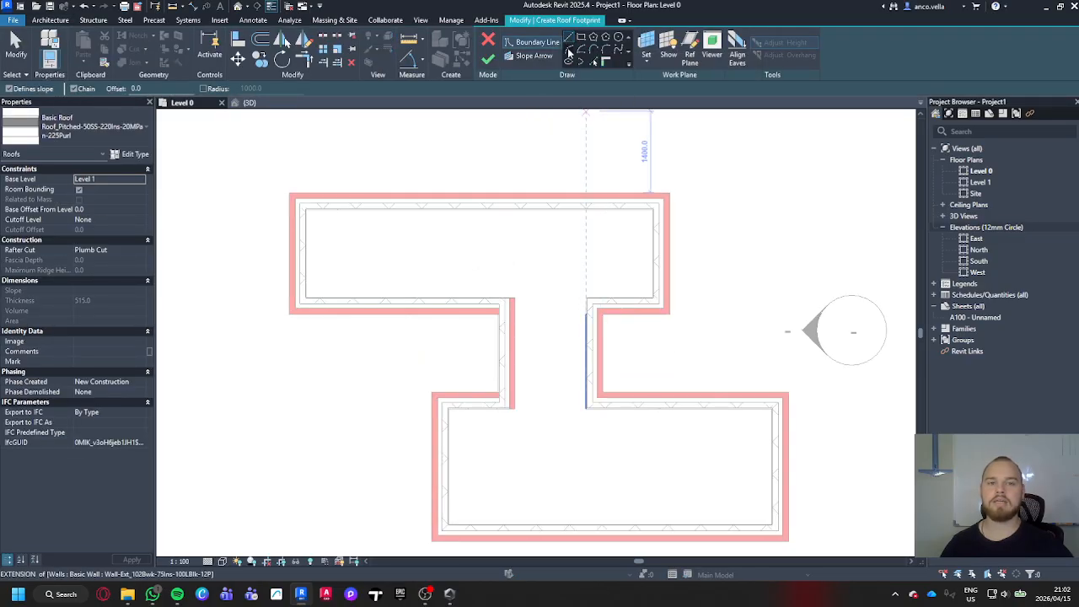
{"action": "middle_click_drag", "start_coordinate": [373, 144], "coordinate": [412, 152]}
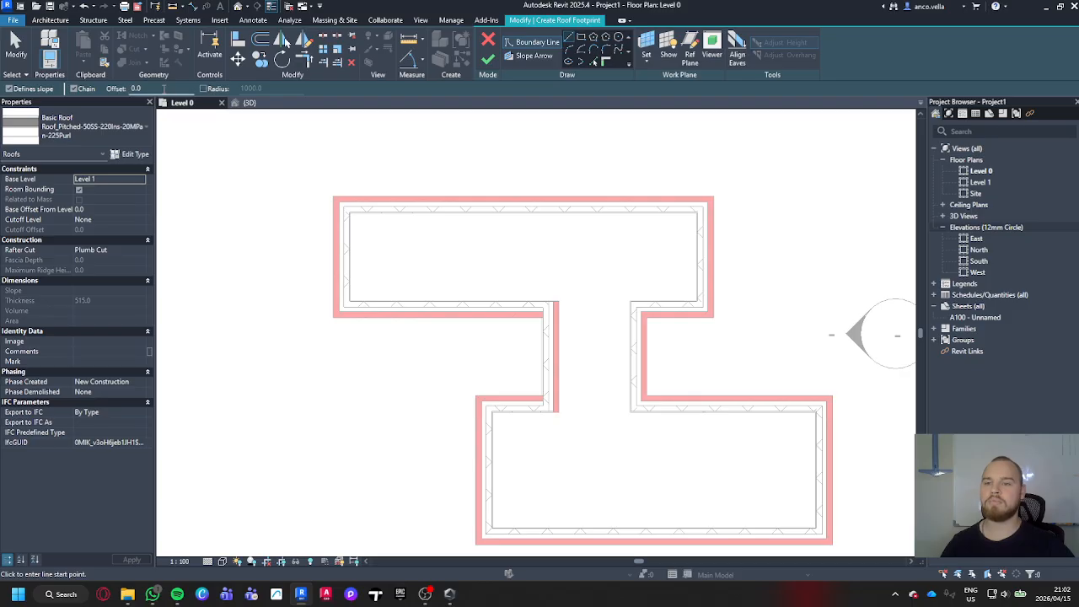
{"action": "double_click", "coordinate": [163, 87]}
{"action": "type", "text": "800.0"}
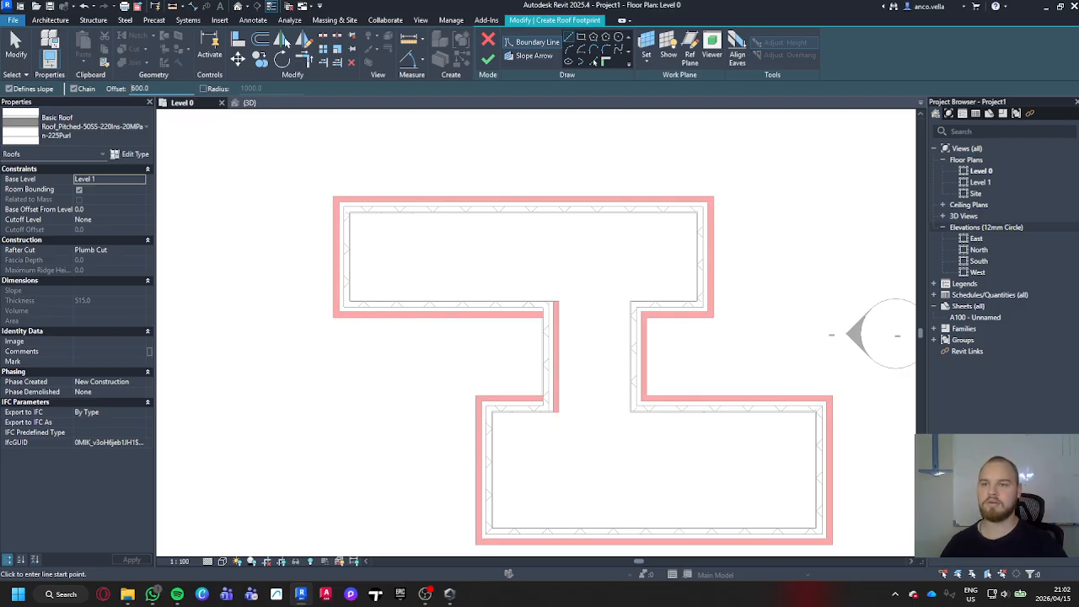
{"action": "middle_click_drag", "start_coordinate": [420, 252], "coordinate": [425, 270]}
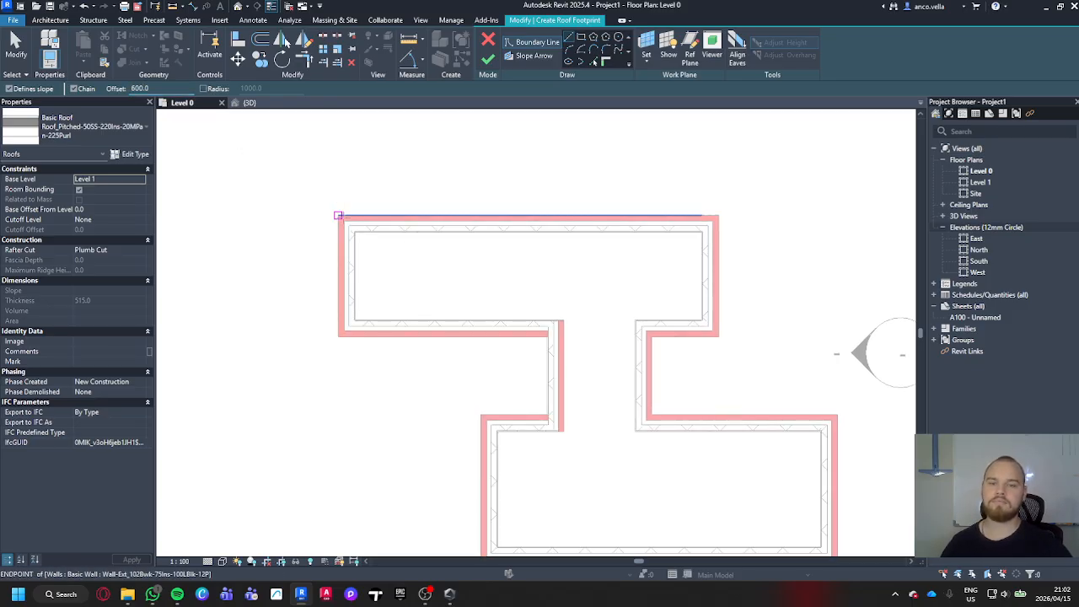
{"action": "left_click", "coordinate": [337, 215]}
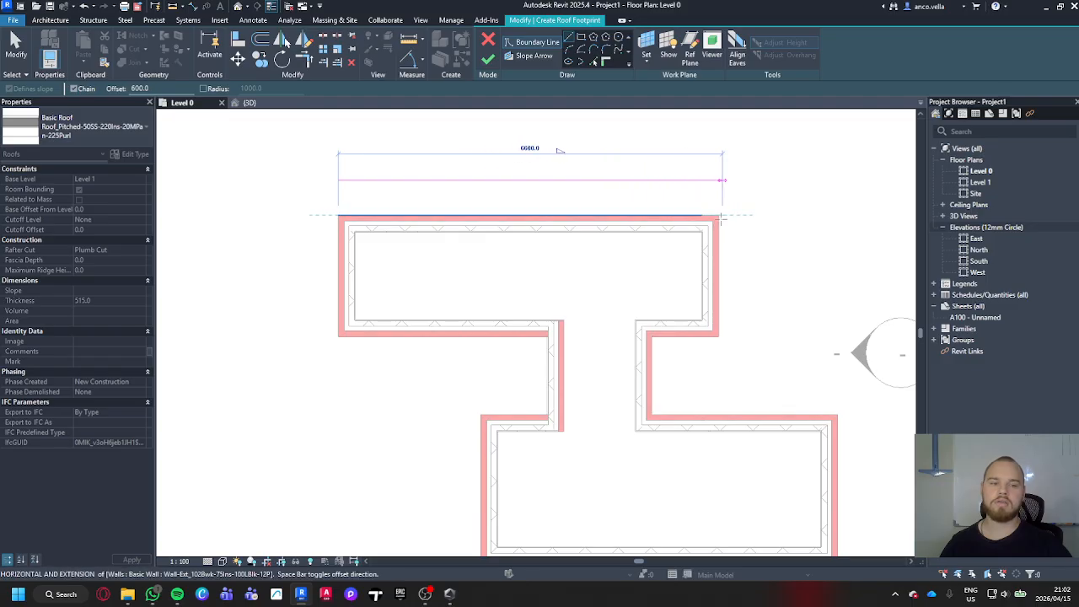
{"action": "left_click", "coordinate": [718, 217]}
{"action": "left_click", "coordinate": [718, 336]}
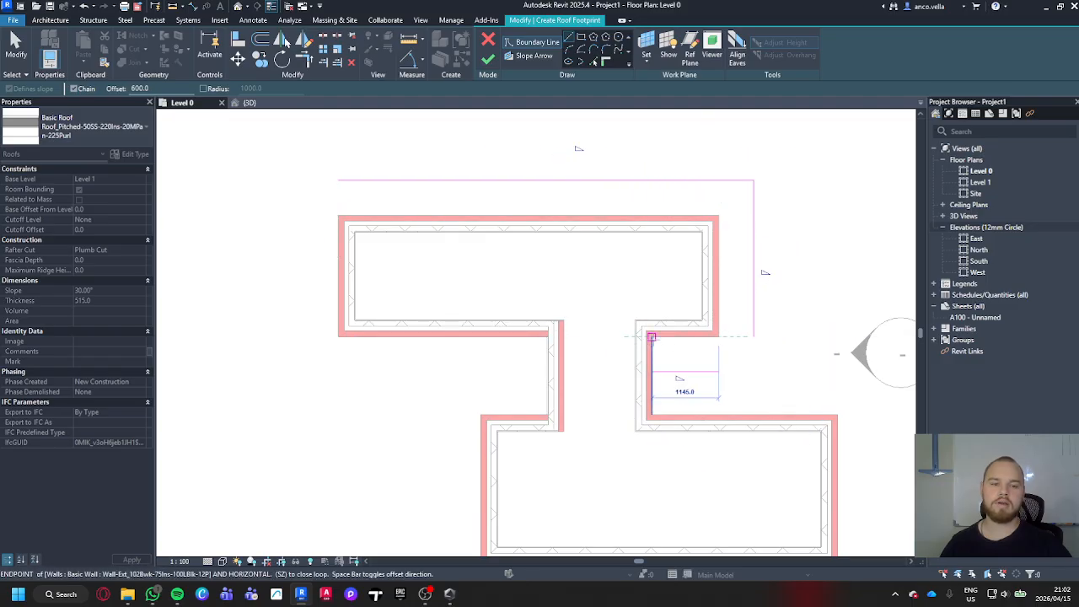
{"action": "left_click", "coordinate": [651, 414]}
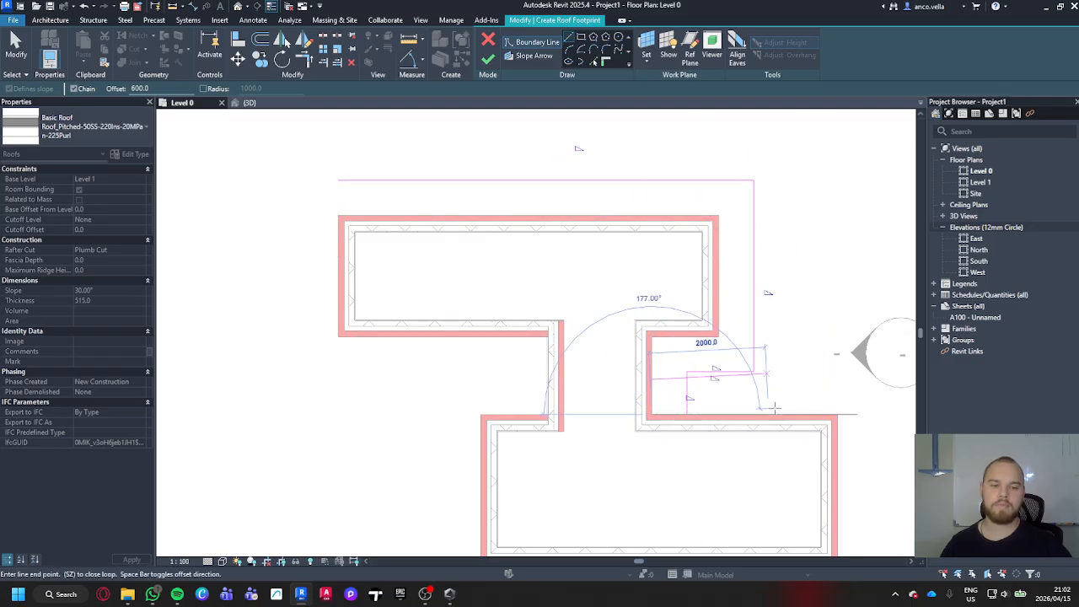
{"action": "left_click", "coordinate": [836, 414]}
Continue the 600 mm offset boundary around the lower wing and up the neck's left side to the upper wing's top-left starting corner.
{"action": "middle_click_drag", "start_coordinate": [837, 506], "coordinate": [750, 355]}
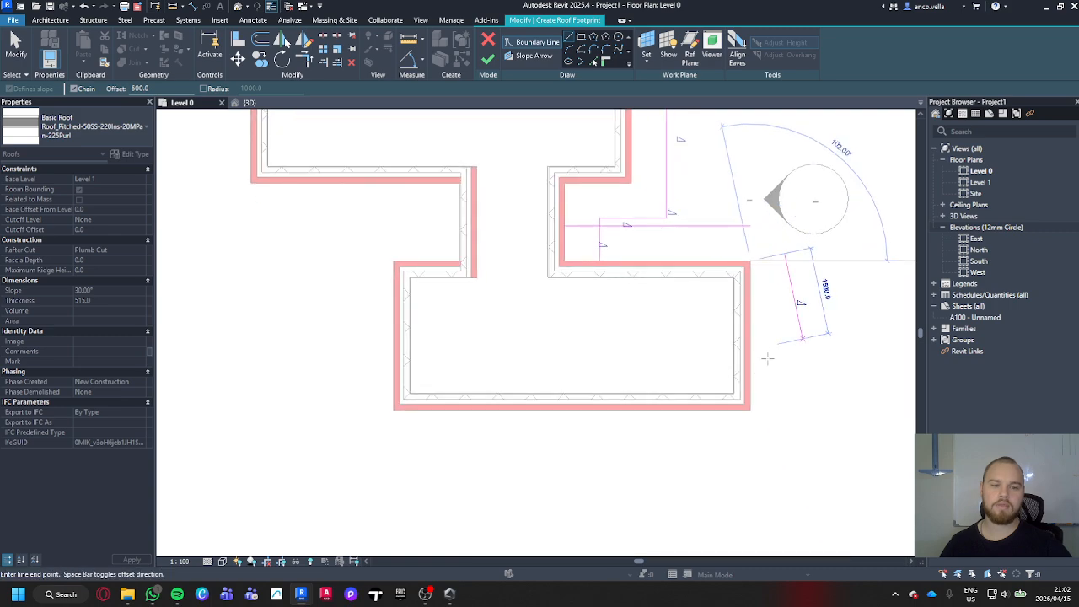
{"action": "left_click", "coordinate": [749, 409]}
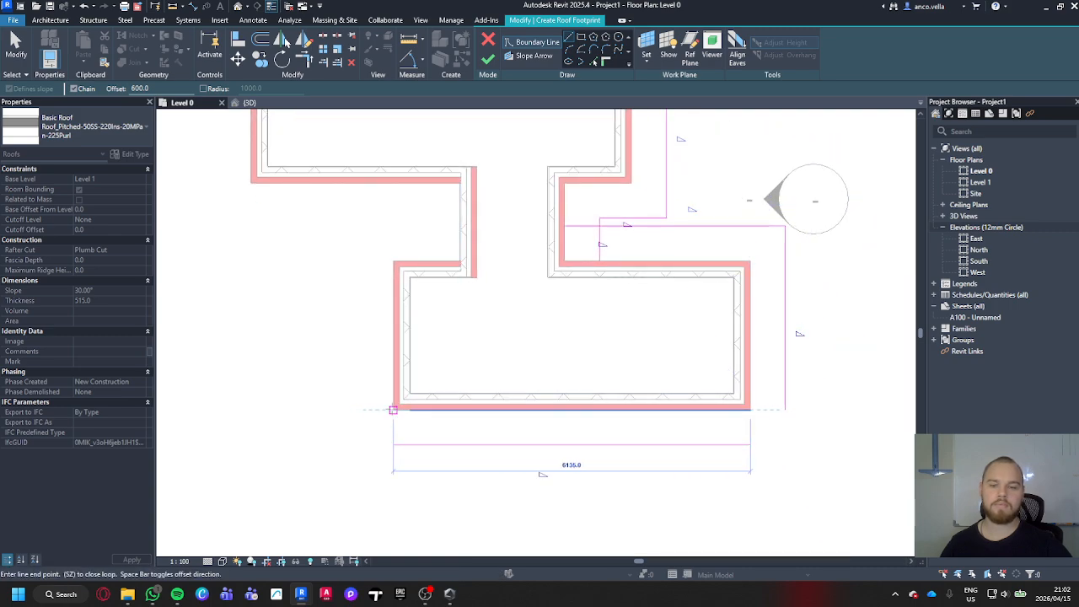
{"action": "left_click", "coordinate": [394, 408]}
{"action": "left_click", "coordinate": [393, 261]}
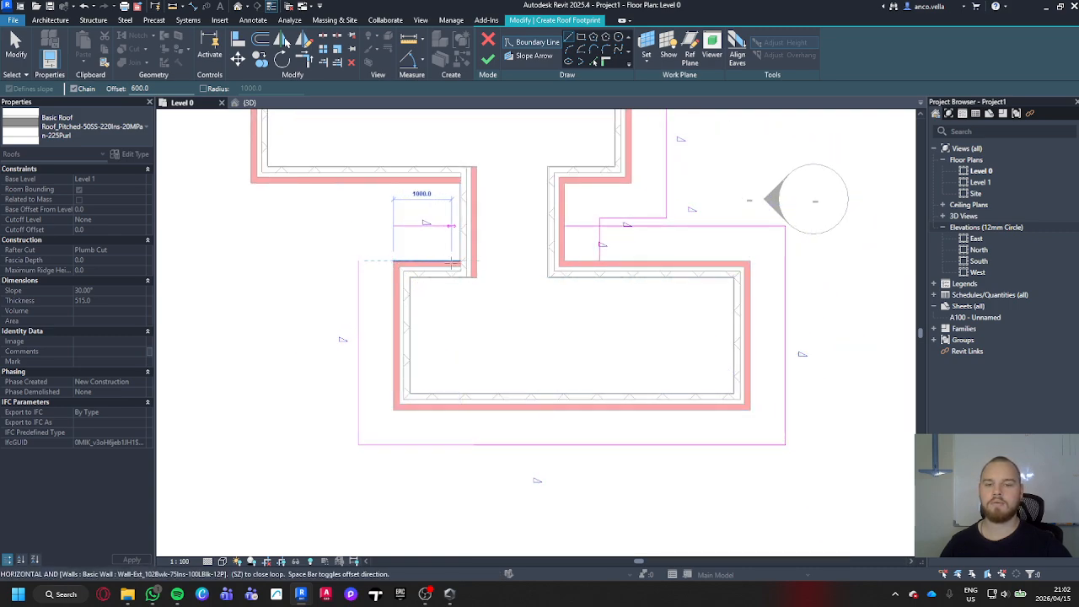
{"action": "left_click", "coordinate": [460, 261]}
{"action": "left_click", "coordinate": [460, 183]}
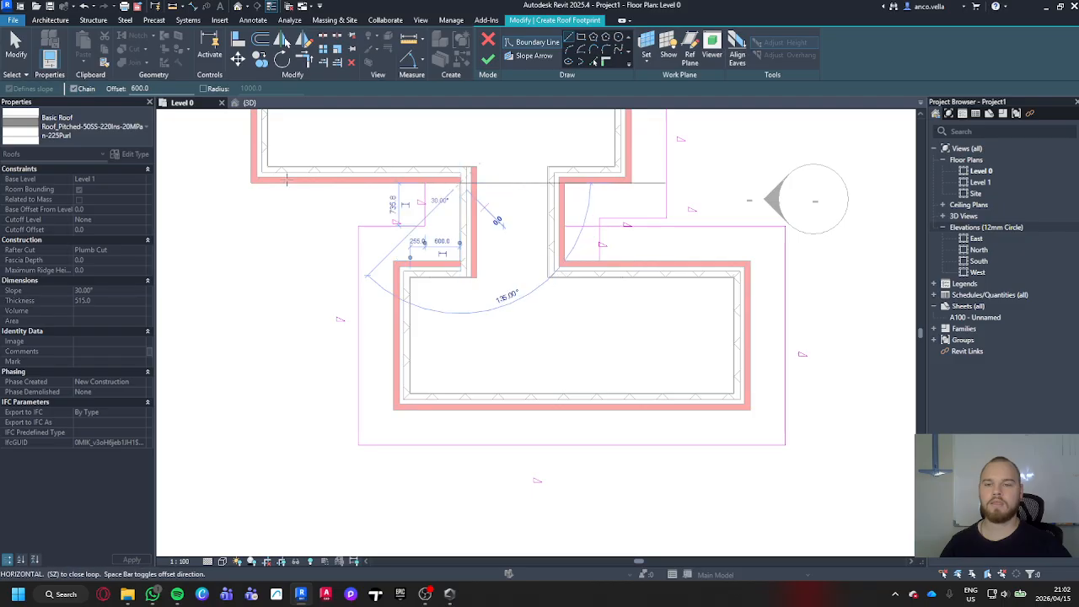
{"action": "left_click", "coordinate": [251, 183]}
{"action": "middle_click_drag", "start_coordinate": [251, 160], "coordinate": [322, 336]}
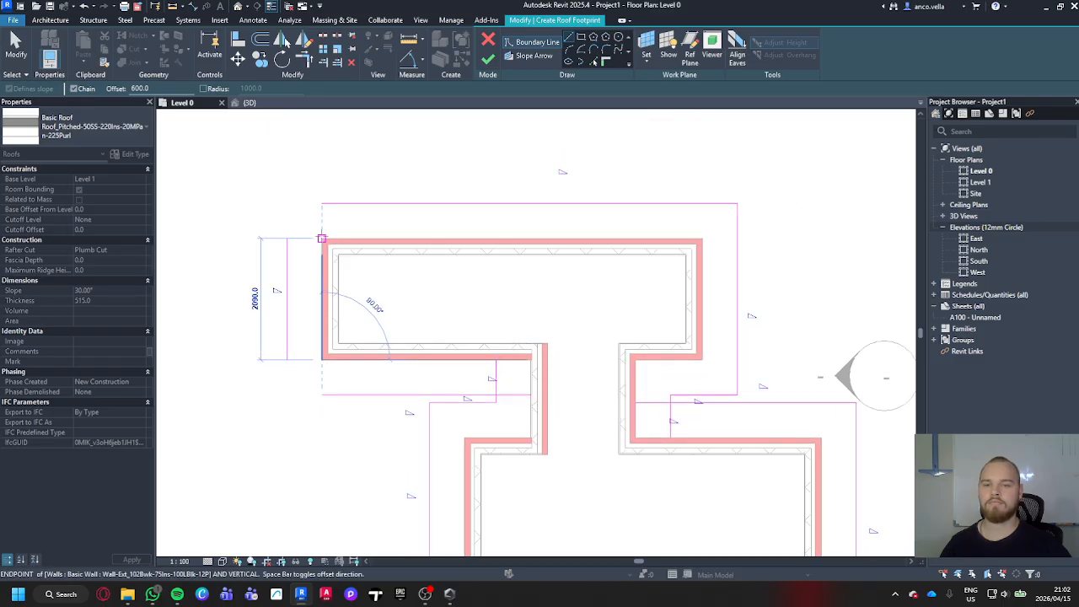
{"action": "left_click", "coordinate": [322, 238]}
{"action": "scroll", "coordinate": [340, 235], "scroll_direction": "down", "scroll_amount": 3}
{"action": "key", "text": "Escape"}
{"action": "key", "text": "Escape"}
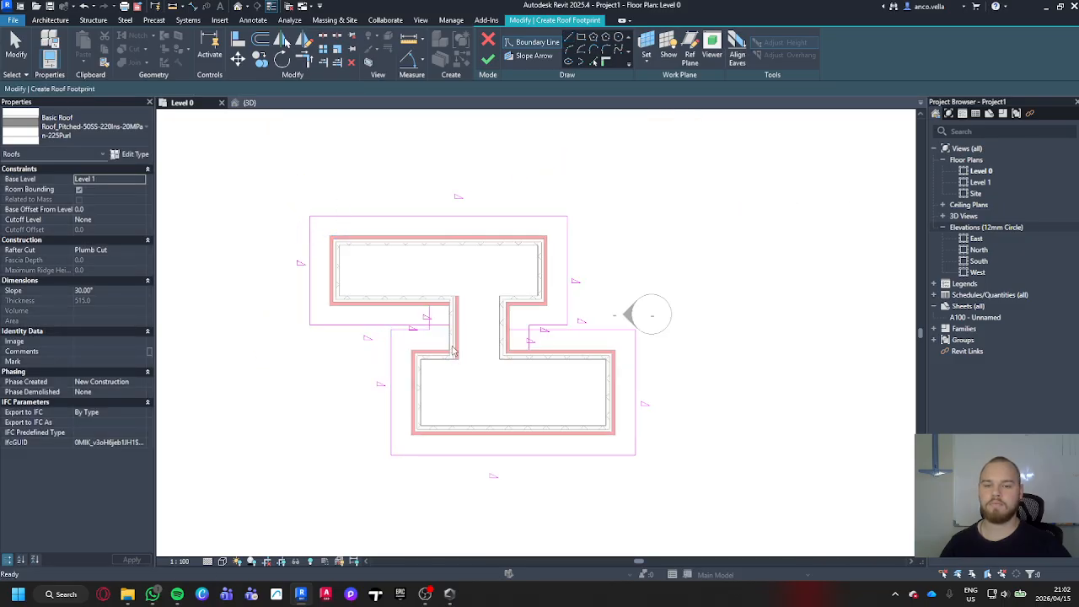
Trim the overlapping boundary lines into clean corners on both sides of the neck and finish the roof footprint.
{"action": "scroll", "coordinate": [563, 343], "scroll_direction": "up", "scroll_amount": 2}
{"action": "scroll", "coordinate": [501, 331], "scroll_direction": "up", "scroll_amount": 2}
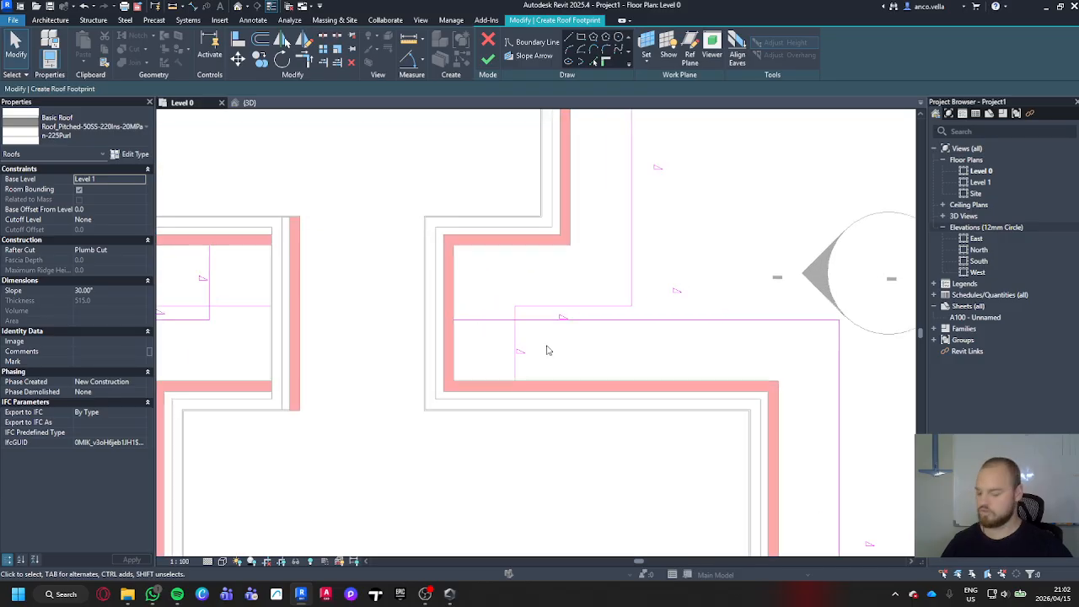
{"action": "left_click", "coordinate": [514, 319]}
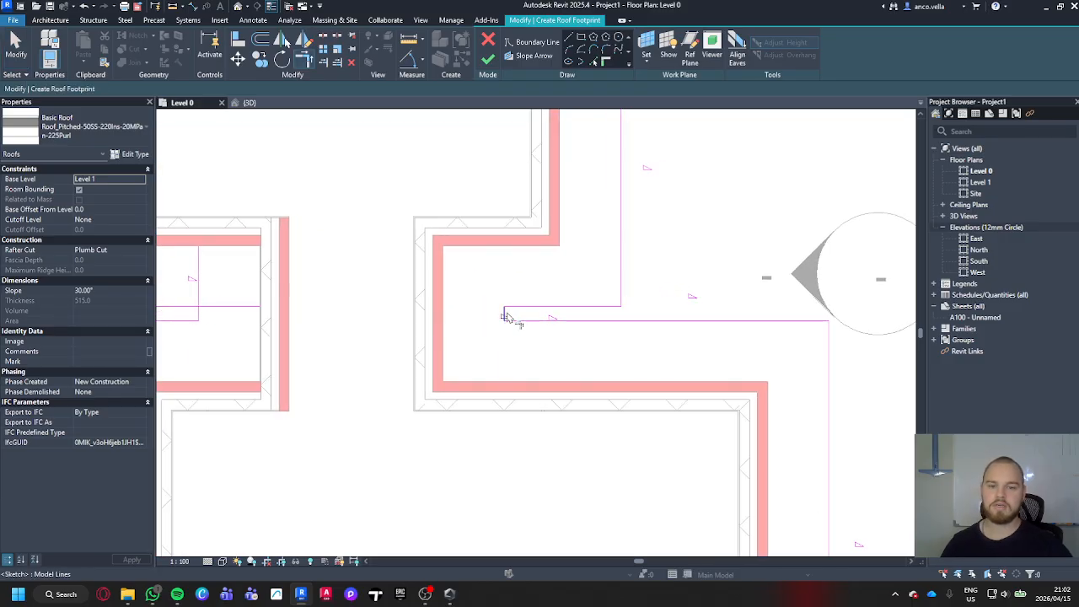
{"action": "middle_click_drag", "start_coordinate": [506, 318], "coordinate": [723, 301]}
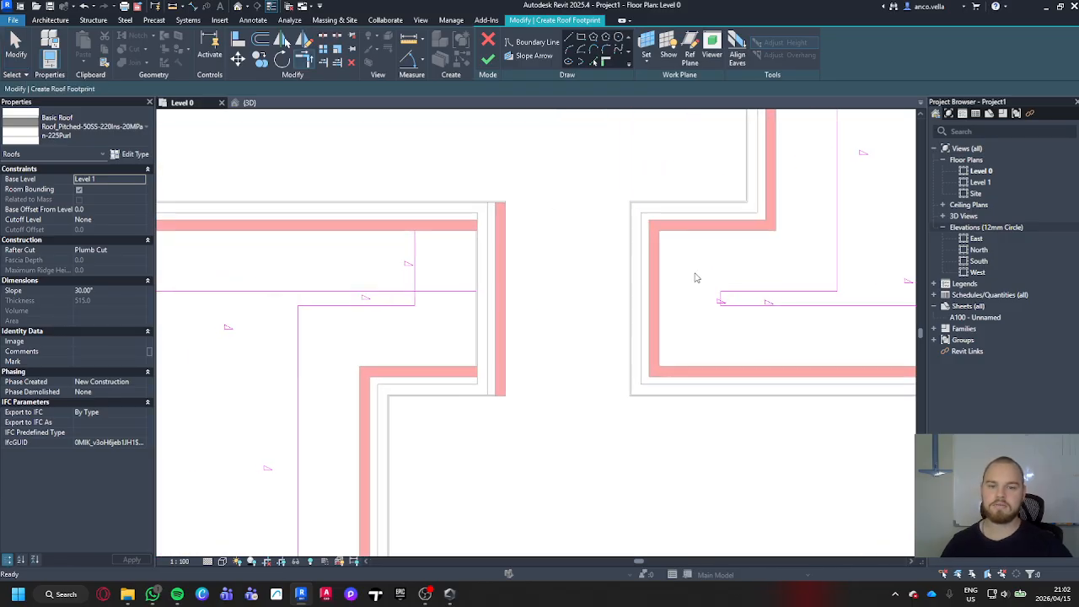
{"action": "left_click", "coordinate": [403, 293]}
{"action": "scroll", "coordinate": [428, 271], "scroll_direction": "down", "scroll_amount": 3}
{"action": "key", "text": "Escape"}
{"action": "scroll", "coordinate": [428, 270], "scroll_direction": "down", "scroll_amount": 5}
{"action": "middle_click_drag", "start_coordinate": [441, 284], "coordinate": [484, 330]}
{"action": "left_click", "coordinate": [488, 59]}
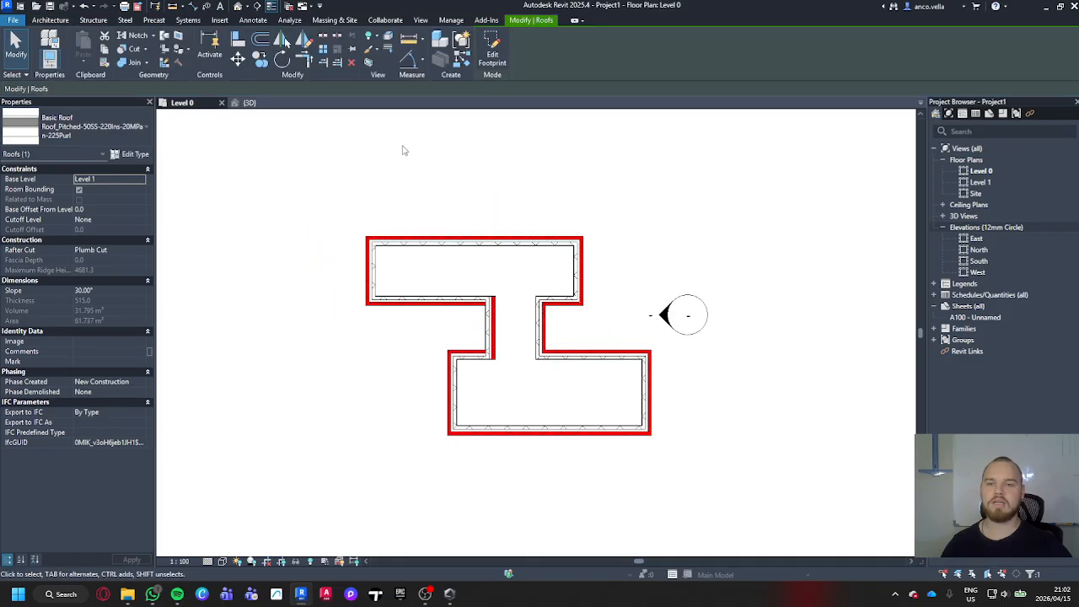
Show the I-shaped building in the 3D view and change its roof type to Roof_Generic-125mm.
{"action": "left_click", "coordinate": [249, 103]}
{"action": "left_click", "coordinate": [703, 358]}
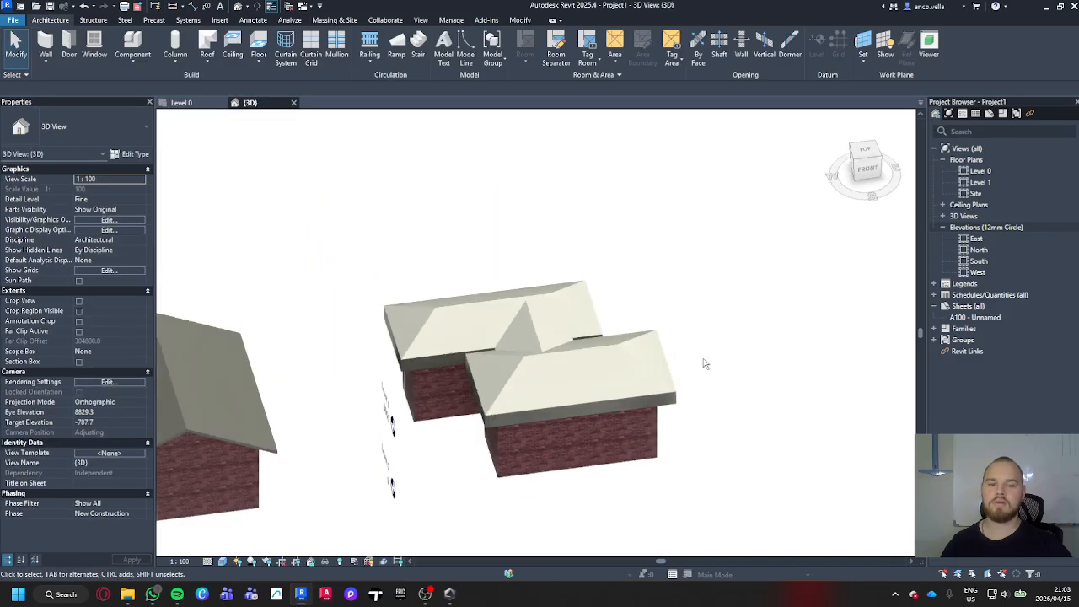
{"action": "left_click", "coordinate": [527, 315]}
{"action": "left_click", "coordinate": [98, 131]}
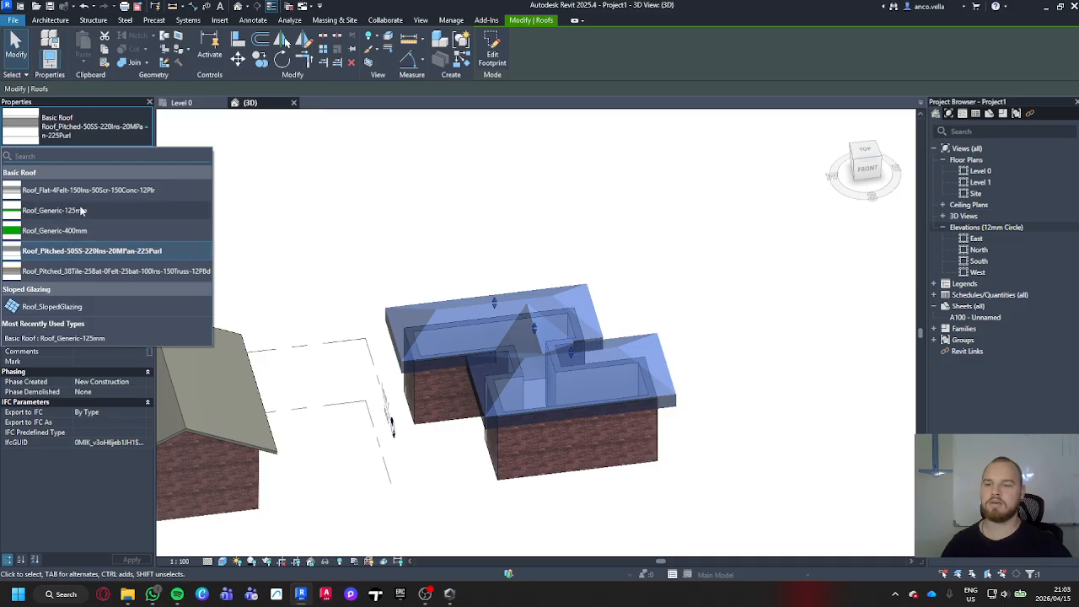
{"action": "left_click", "coordinate": [84, 211]}
{"action": "left_click", "coordinate": [803, 431]}
Examine the I-shaped building's hipped roof and the junction over its neck from several angles.
{"action": "middle_click_drag", "start_coordinate": [792, 441], "coordinate": [785, 262], "text": "shift"}
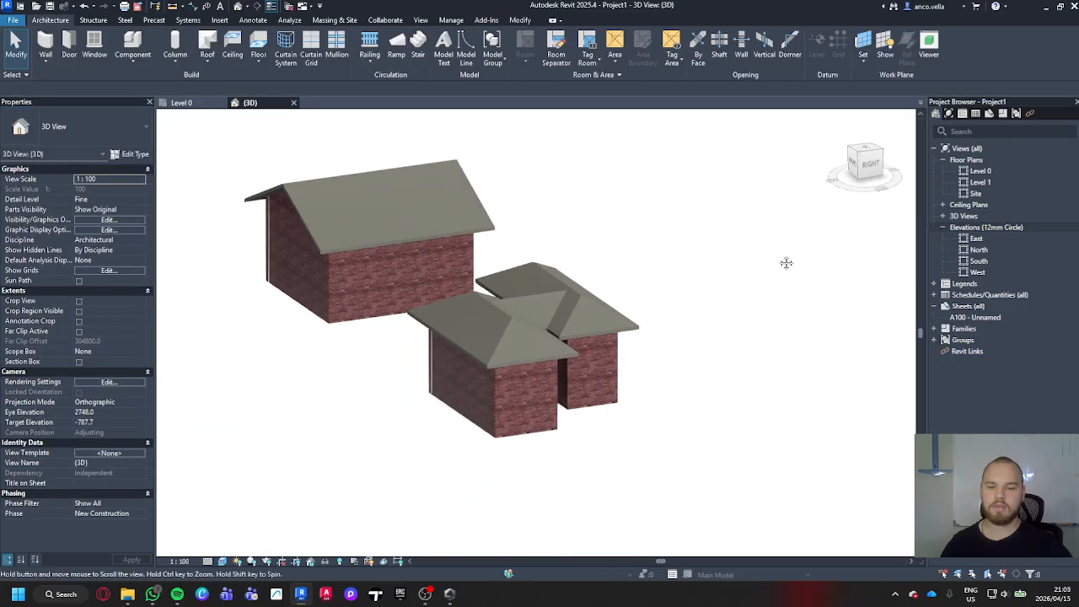
{"action": "left_click", "coordinate": [620, 322]}
{"action": "middle_click_drag", "start_coordinate": [782, 360], "coordinate": [657, 409], "text": "shift"}
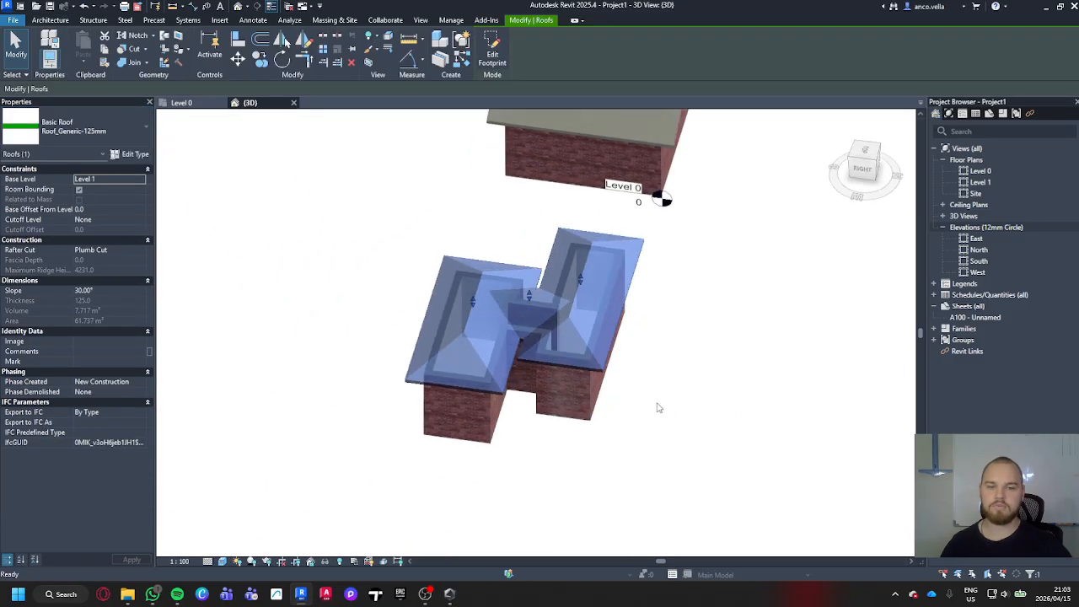
{"action": "left_click", "coordinate": [726, 418]}
{"action": "middle_click_drag", "start_coordinate": [726, 418], "coordinate": [710, 371], "text": "shift"}
{"action": "scroll", "coordinate": [666, 349], "scroll_direction": "up", "scroll_amount": 2}
{"action": "scroll", "coordinate": [711, 371], "scroll_direction": "down", "scroll_amount": 1}
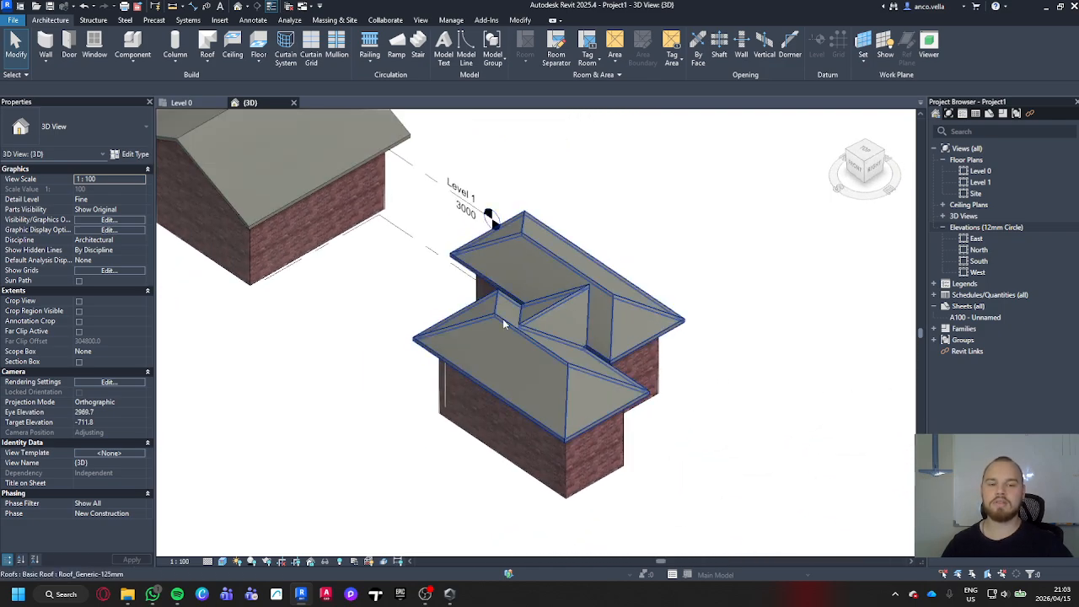
{"action": "middle_click_drag", "start_coordinate": [786, 417], "coordinate": [782, 411]}
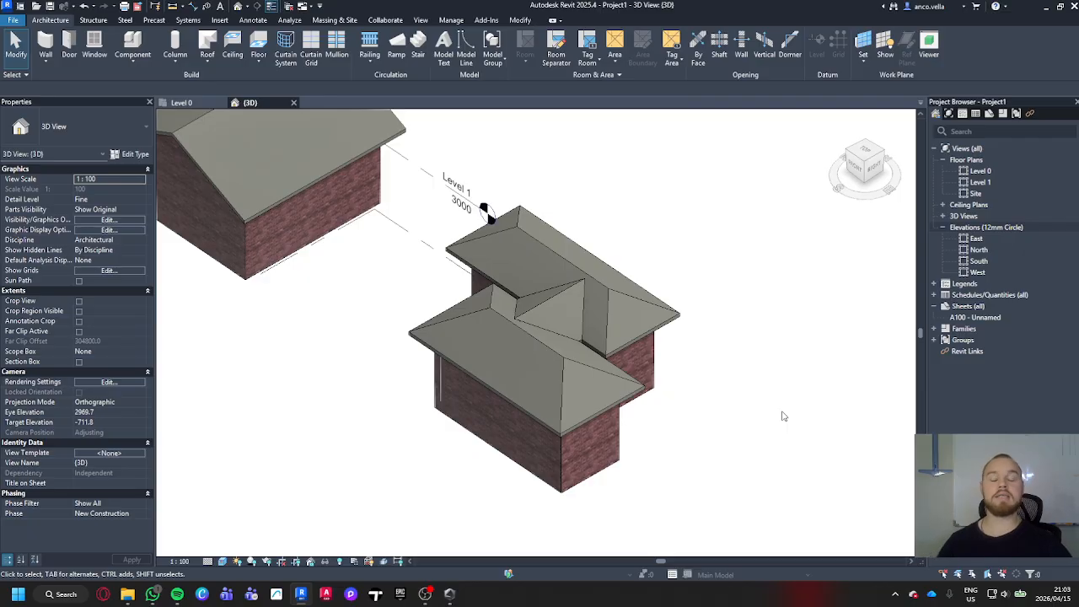
Edit the I-shaped roof's footprint, turn off Defines Slope for the four end lines of the two wings, and finish the edit.
{"action": "left_click", "coordinate": [670, 322]}
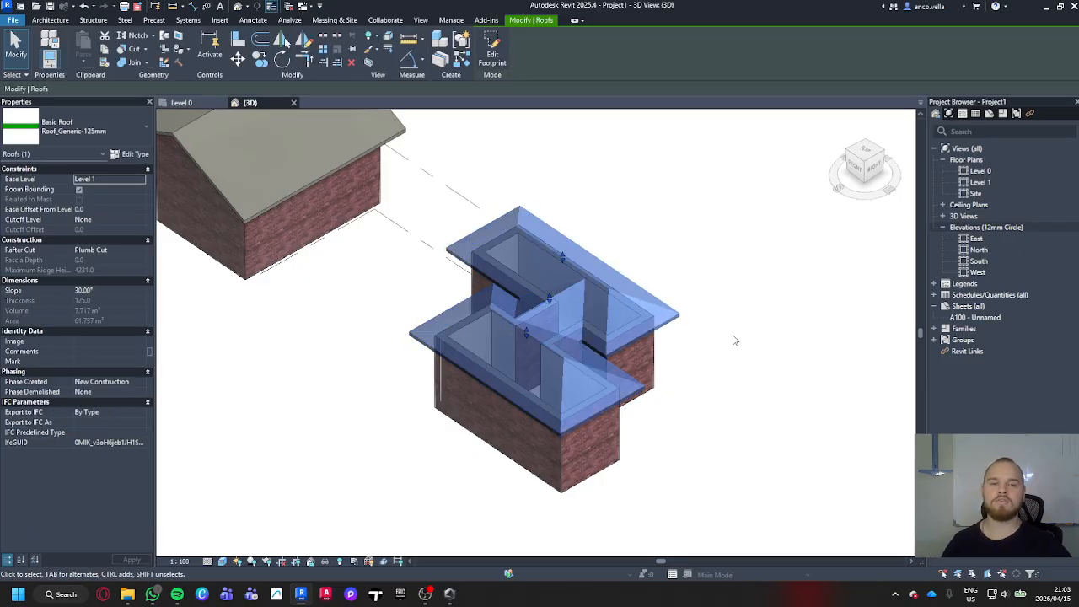
{"action": "left_click", "coordinate": [492, 51]}
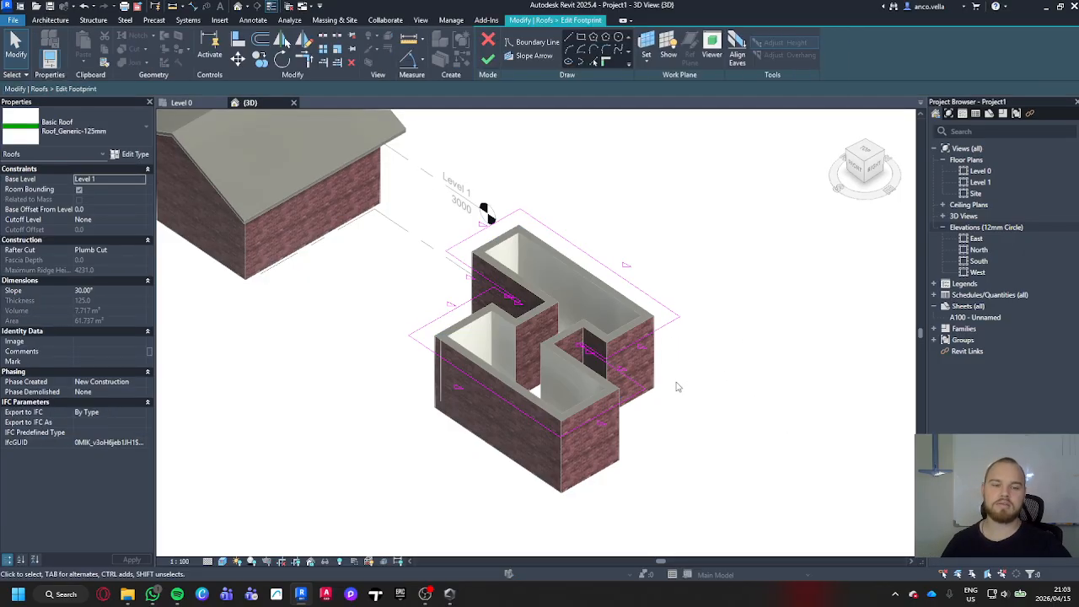
{"action": "left_click", "coordinate": [655, 337]}
{"action": "left_click", "coordinate": [626, 400], "text": "ctrl"}
{"action": "left_click", "coordinate": [471, 292], "text": "ctrl"}
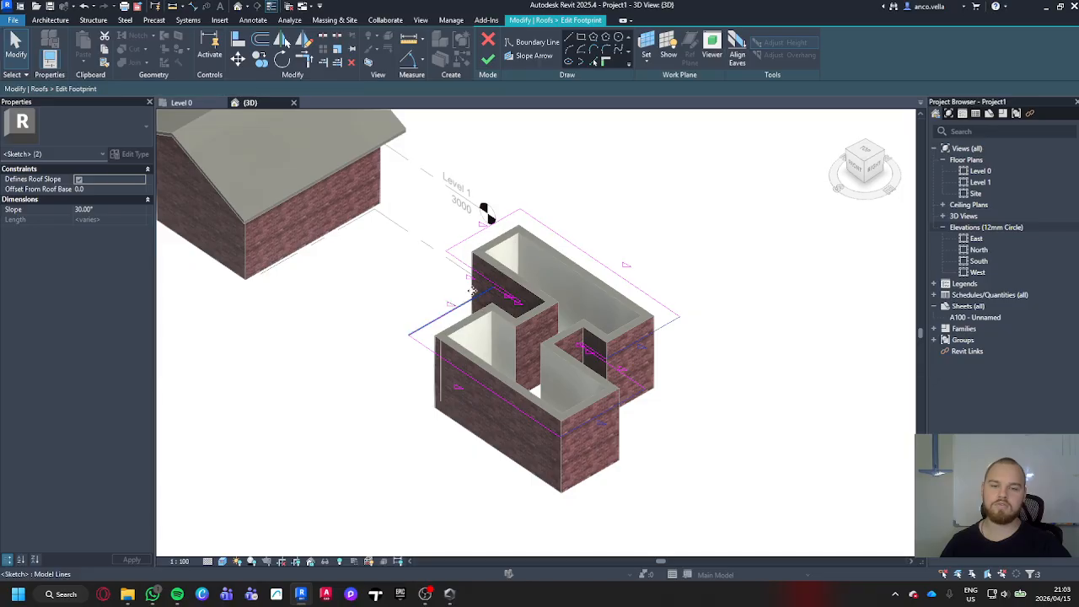
{"action": "left_click", "coordinate": [502, 221], "text": "ctrl"}
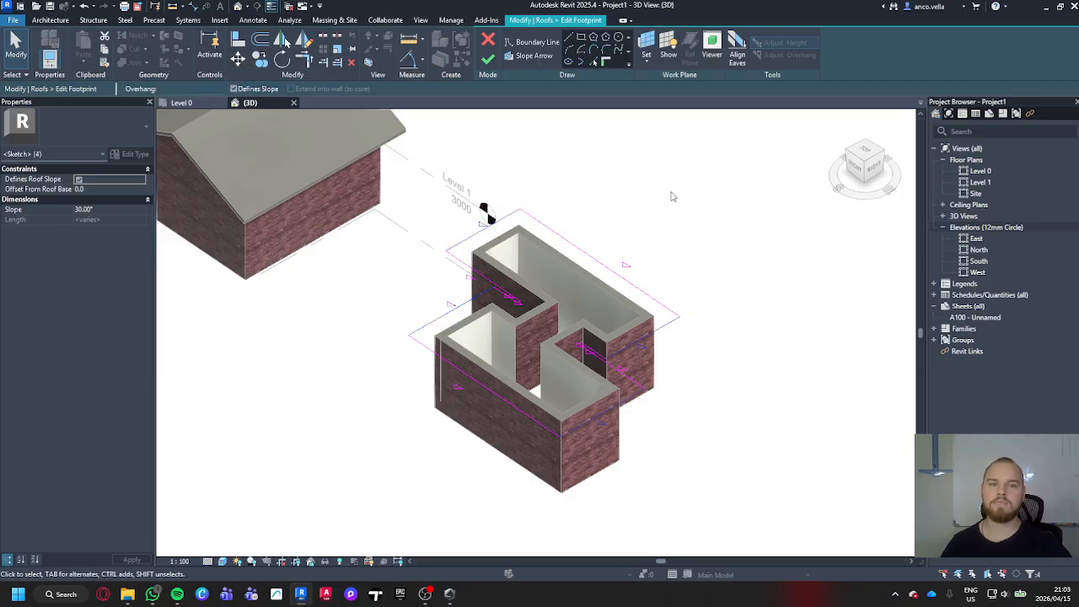
{"action": "left_click", "coordinate": [235, 89]}
{"action": "left_click", "coordinate": [488, 59]}
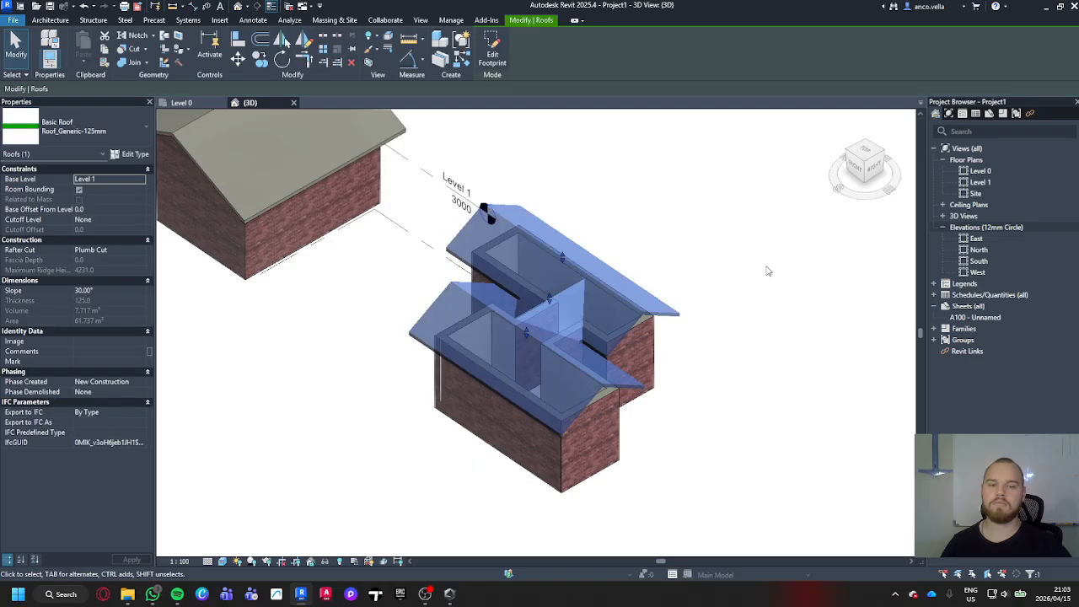
{"action": "left_click", "coordinate": [807, 414]}
{"action": "middle_click_drag", "start_coordinate": [807, 414], "coordinate": [743, 412], "text": "shift"}
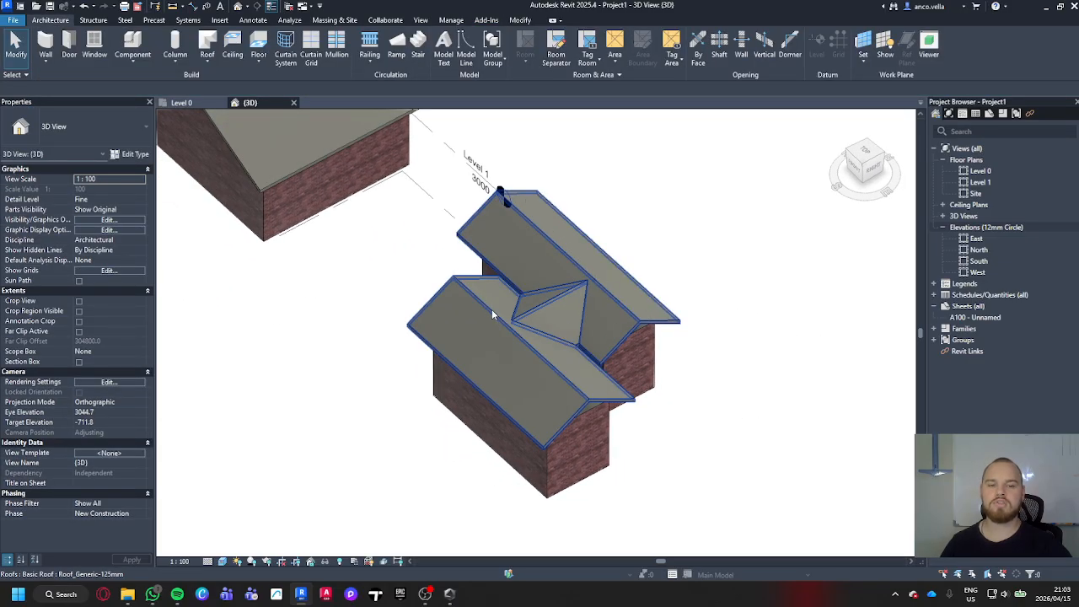
{"action": "middle_click_drag", "start_coordinate": [788, 411], "coordinate": [773, 409], "text": "shift"}
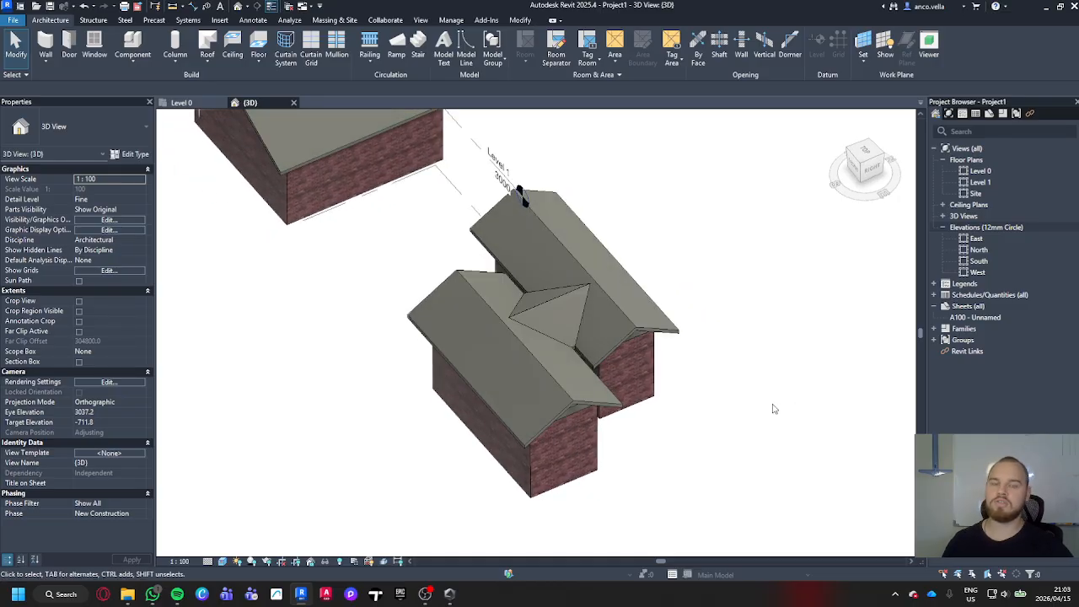
Edit the I-shaped roof's footprint and delete the boundary lines around the front wing and the neck, keeping those around the rear wing.
{"action": "left_click", "coordinate": [604, 307]}
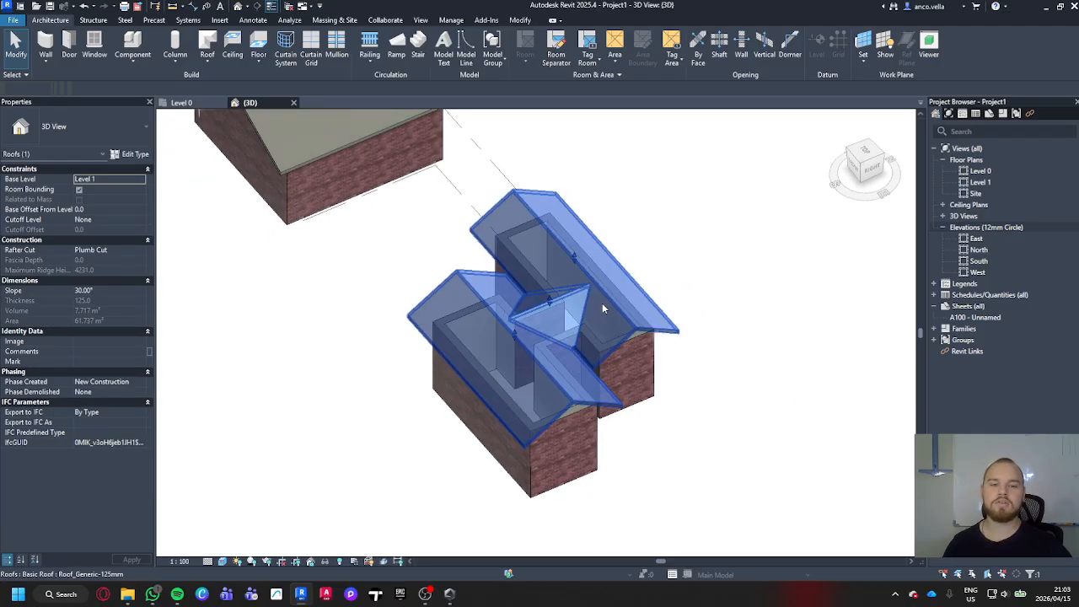
{"action": "double_click", "coordinate": [541, 209]}
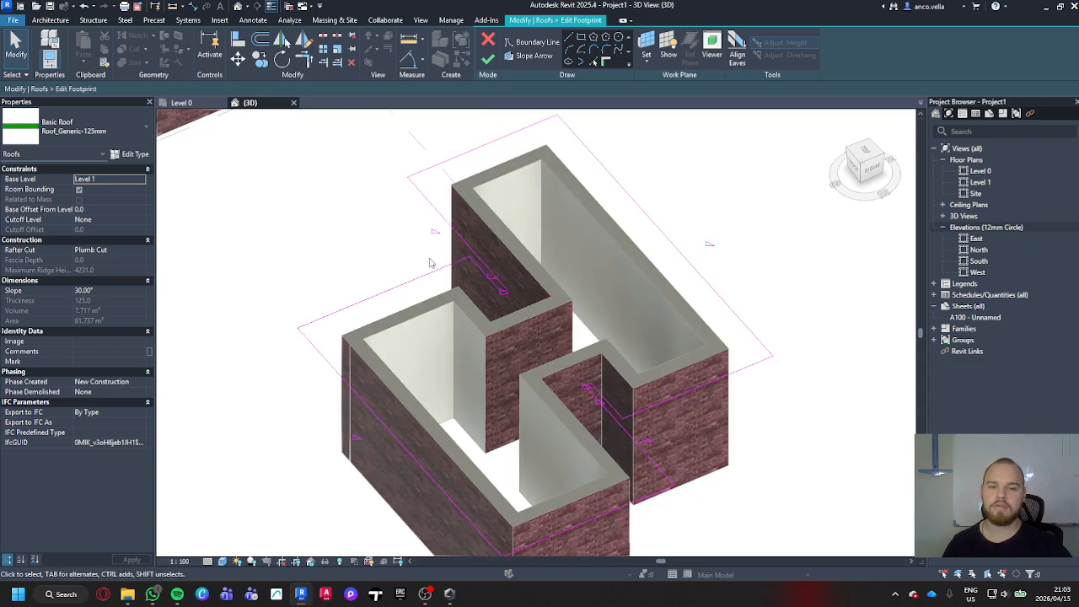
{"action": "left_click", "coordinate": [377, 310]}
{"action": "key", "text": "Delete"}
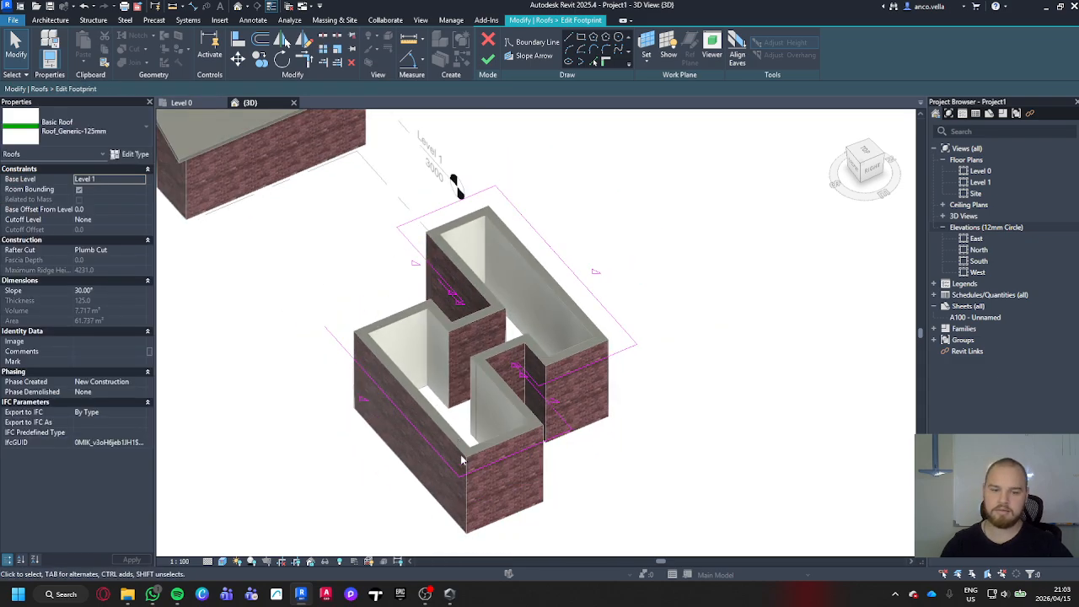
{"action": "left_click", "coordinate": [507, 457]}
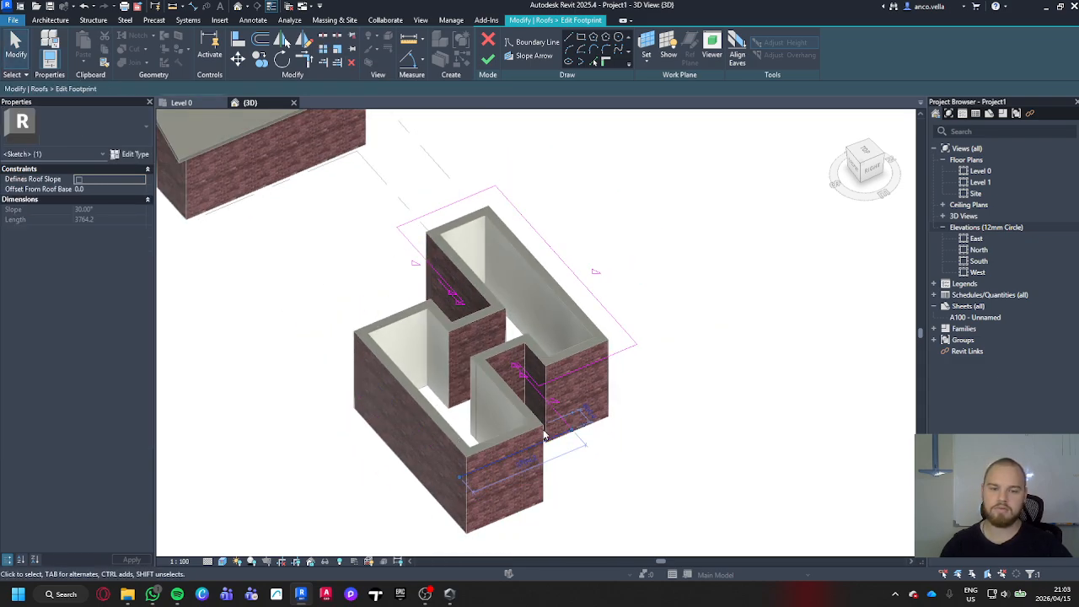
{"action": "key", "text": "Delete"}
{"action": "scroll", "coordinate": [552, 419], "scroll_direction": "up", "scroll_amount": 4}
{"action": "left_click", "coordinate": [571, 405]}
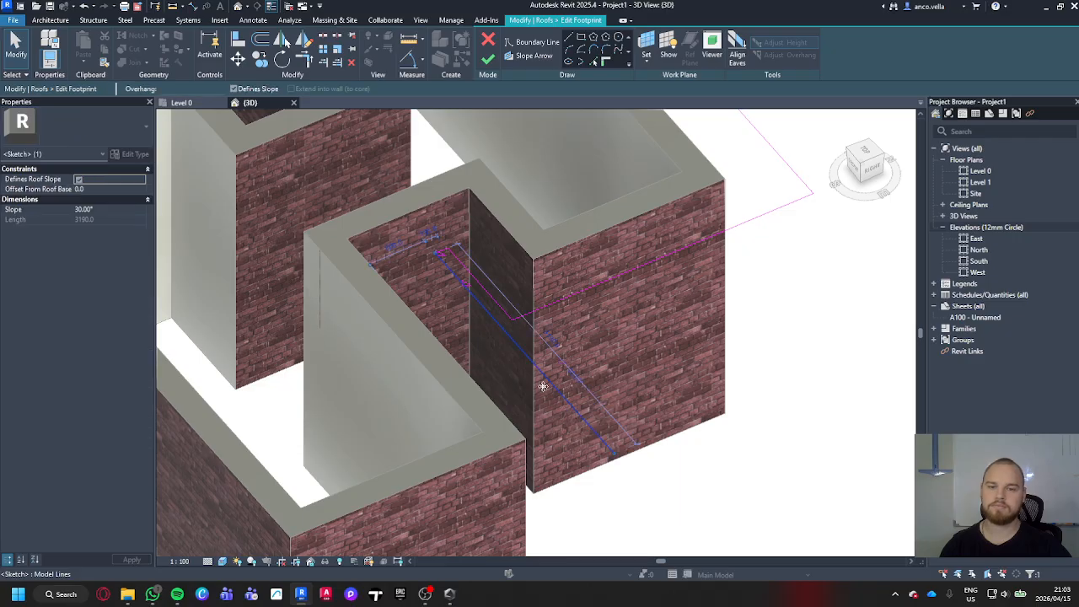
{"action": "key", "text": "Delete"}
{"action": "middle_click_drag", "start_coordinate": [463, 343], "coordinate": [539, 403]}
{"action": "key", "text": "Delete"}
{"action": "middle_click_drag", "start_coordinate": [508, 326], "coordinate": [645, 496]}
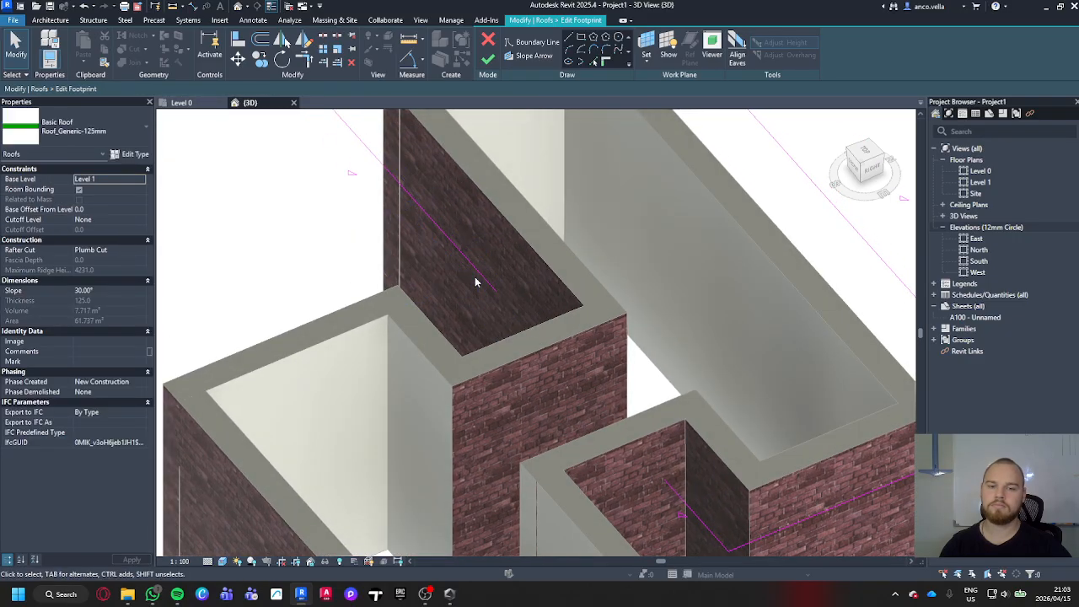
{"action": "scroll", "coordinate": [477, 281], "scroll_direction": "down", "scroll_amount": 5}
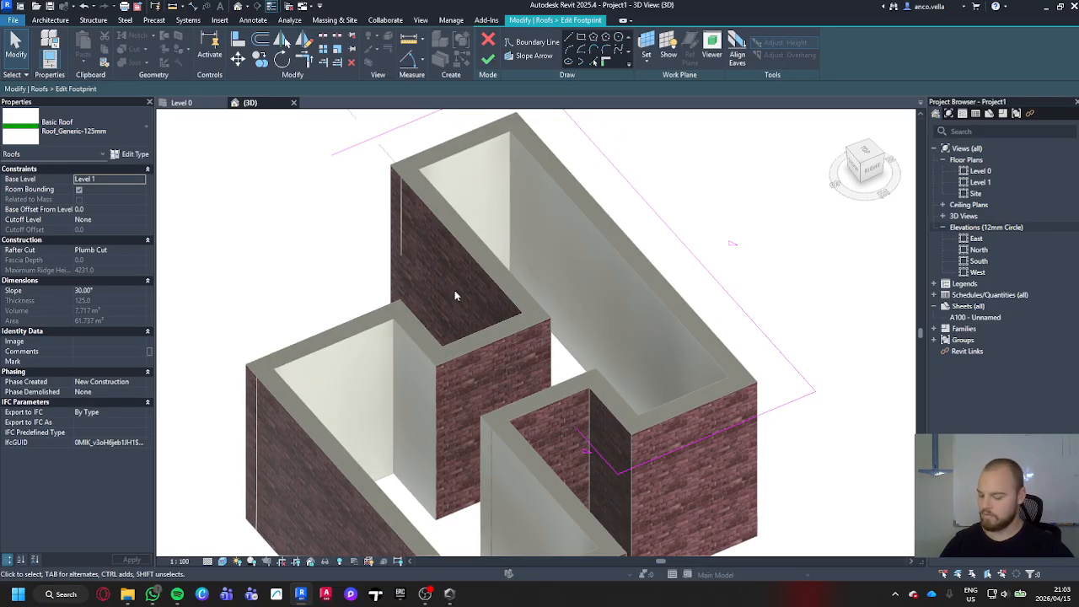
Trim the remaining boundary lines into a closed rectangle around the rear wing and finish the footprint edit.
{"action": "key", "text": "r"}
{"action": "left_click", "coordinate": [404, 171]}
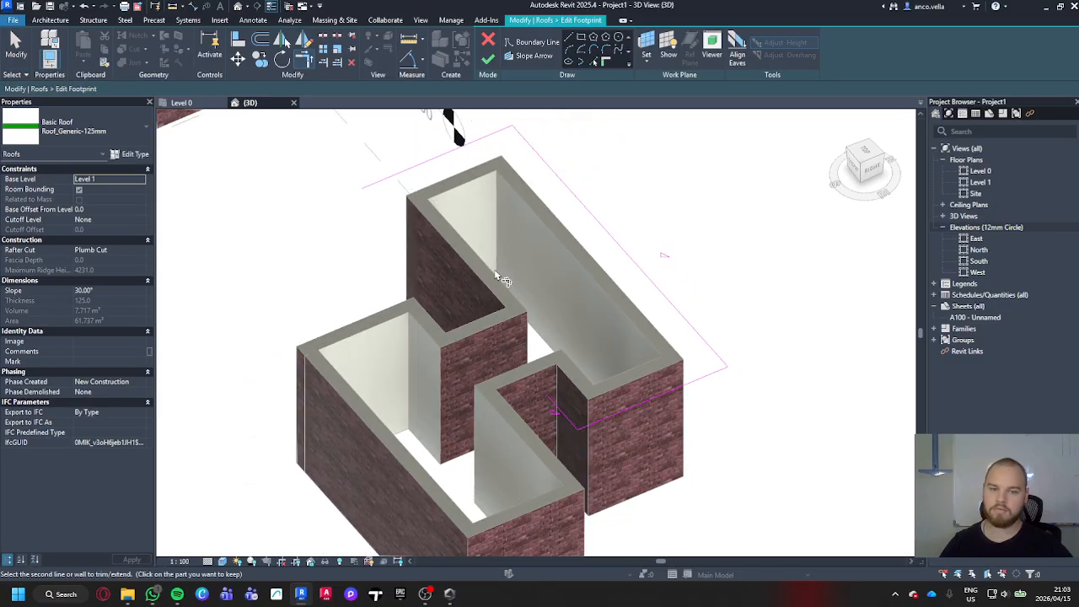
{"action": "left_click", "coordinate": [566, 420]}
{"action": "key", "text": "Escape"}
{"action": "middle_click_drag", "start_coordinate": [651, 463], "coordinate": [649, 454]}
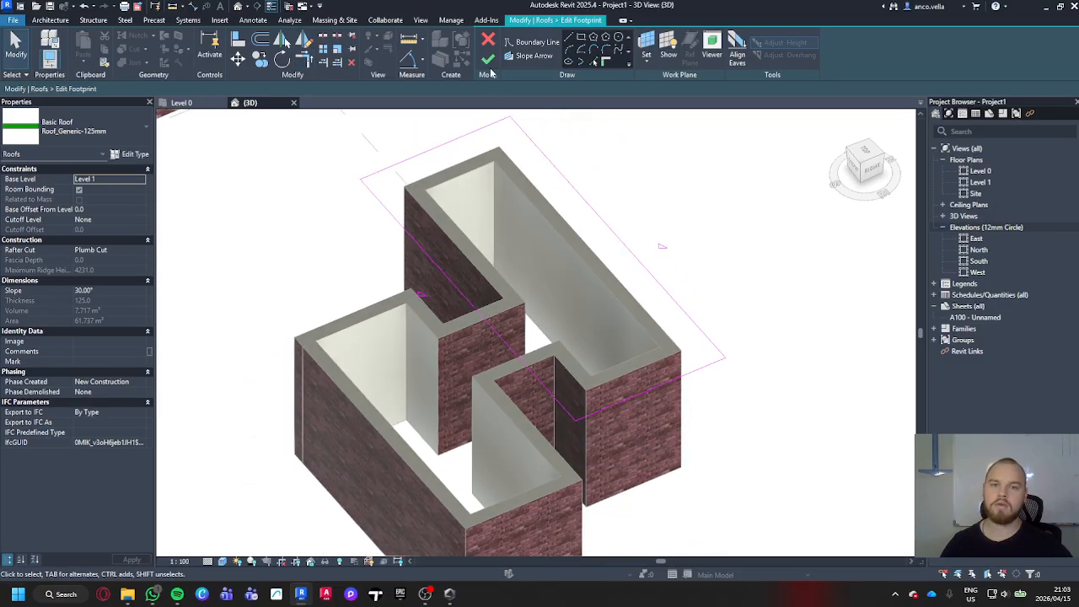
{"action": "left_click", "coordinate": [488, 60]}
Set the rear wing roof's slope to 25° and check the gable roof from another angle.
{"action": "left_click", "coordinate": [742, 340]}
{"action": "scroll", "coordinate": [744, 340], "scroll_direction": "down", "scroll_amount": 2}
{"action": "middle_click_drag", "start_coordinate": [797, 436], "coordinate": [755, 353]}
{"action": "left_click", "coordinate": [664, 332]}
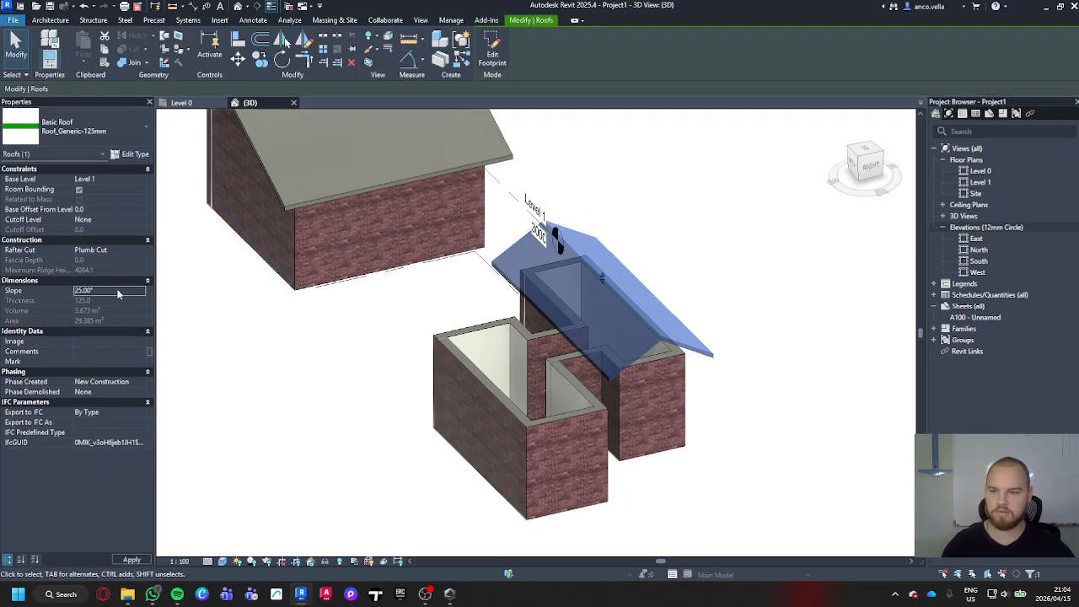
{"action": "left_click", "coordinate": [380, 422]}
{"action": "middle_click_drag", "start_coordinate": [380, 422], "coordinate": [405, 429], "text": "shift"}
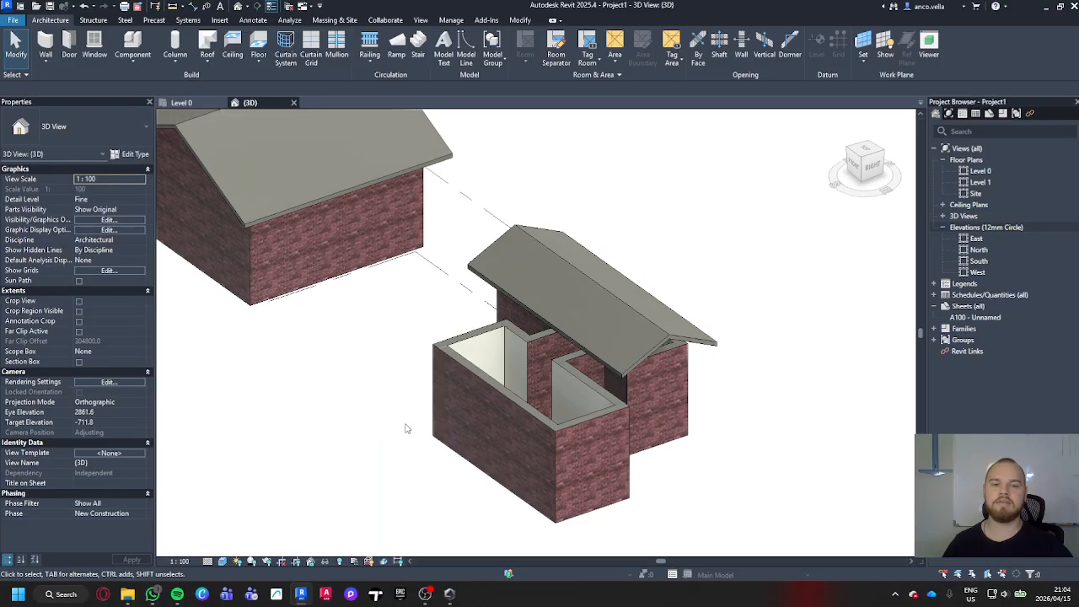
{"action": "left_click", "coordinate": [565, 262]}
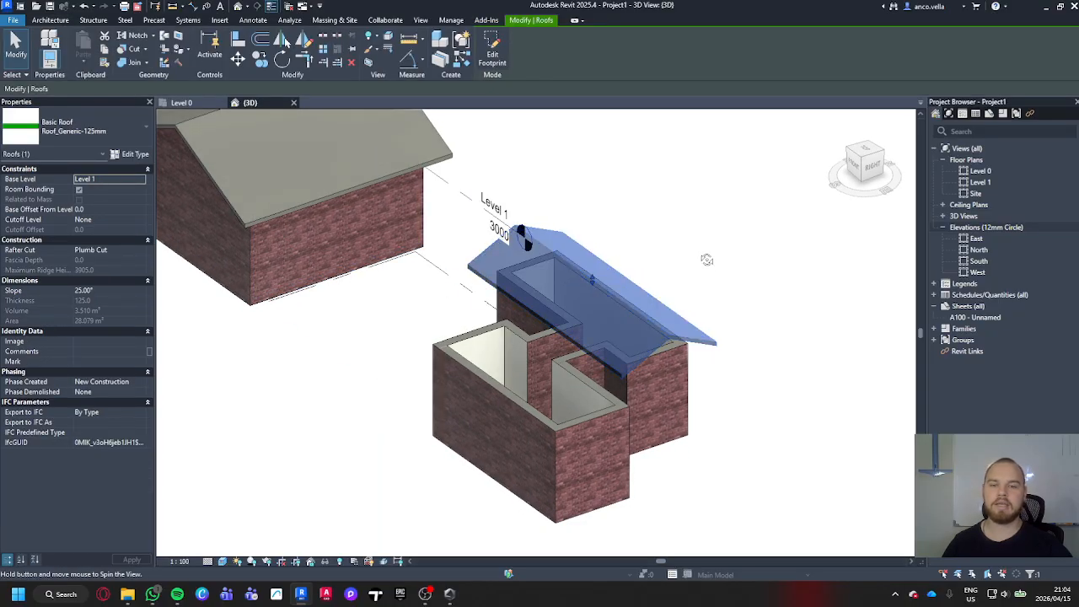
{"action": "middle_click_drag", "start_coordinate": [706, 260], "coordinate": [666, 250], "text": "shift"}
Start a footprint roof on Level 1 from the Level 0 plan and sketch a rectangular boundary offset 600 mm around the lower wing.
{"action": "left_click", "coordinate": [201, 101]}
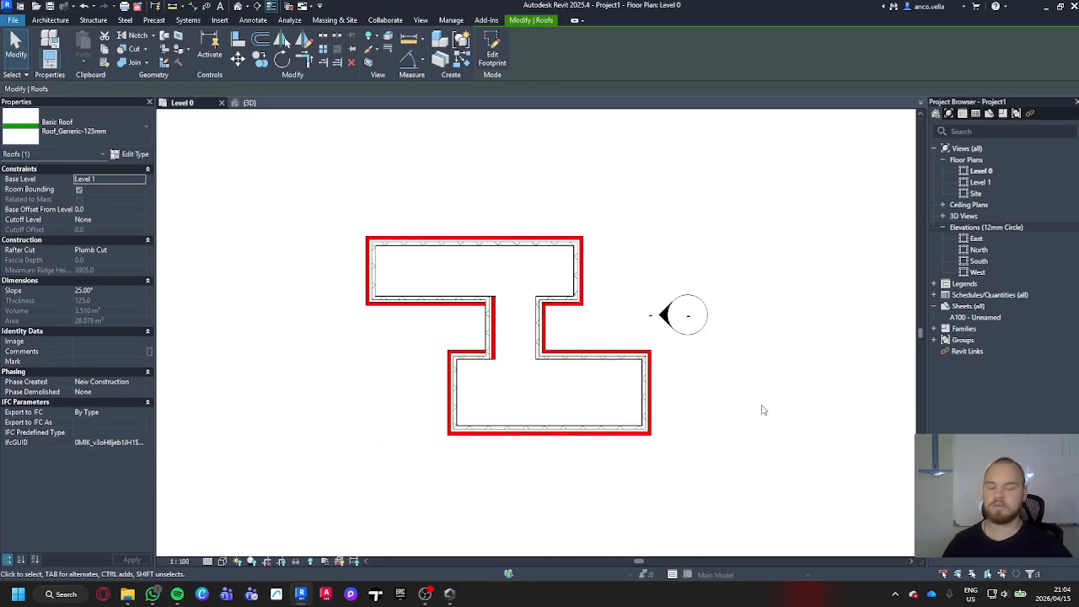
{"action": "key", "text": "c"}
{"action": "key", "text": "s"}
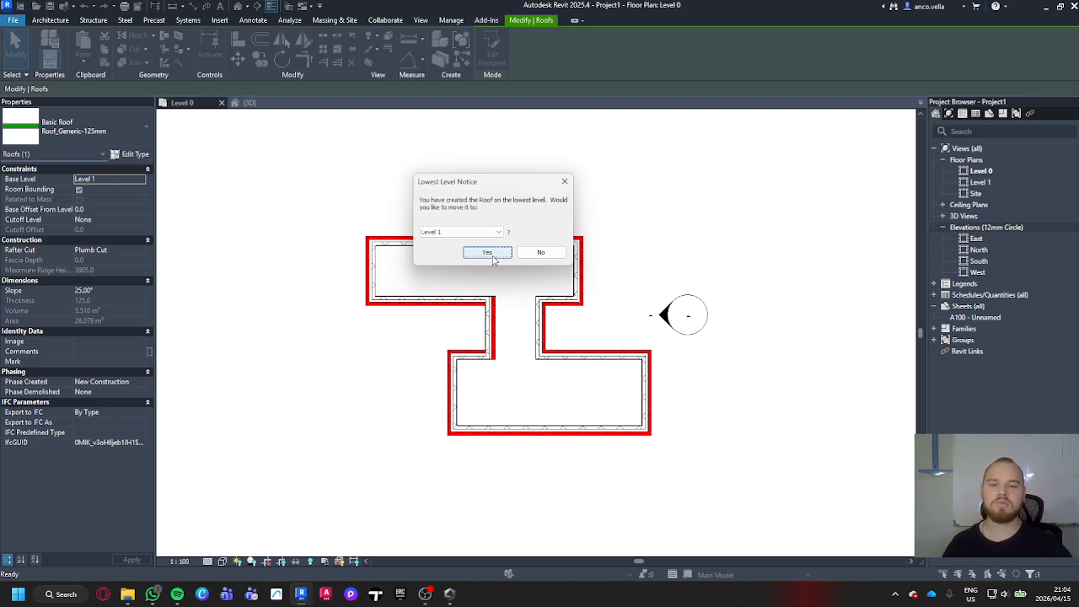
{"action": "left_click", "coordinate": [493, 256]}
{"action": "scroll", "coordinate": [537, 381], "scroll_direction": "up", "scroll_amount": 1}
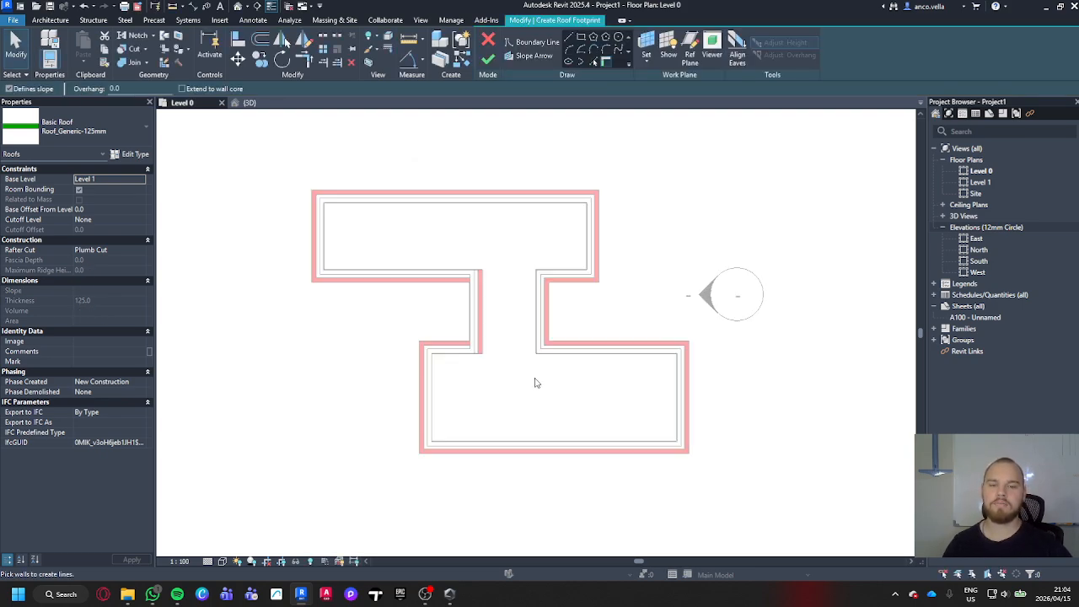
{"action": "middle_click_drag", "start_coordinate": [537, 382], "coordinate": [509, 363]}
{"action": "left_click", "coordinate": [581, 38]}
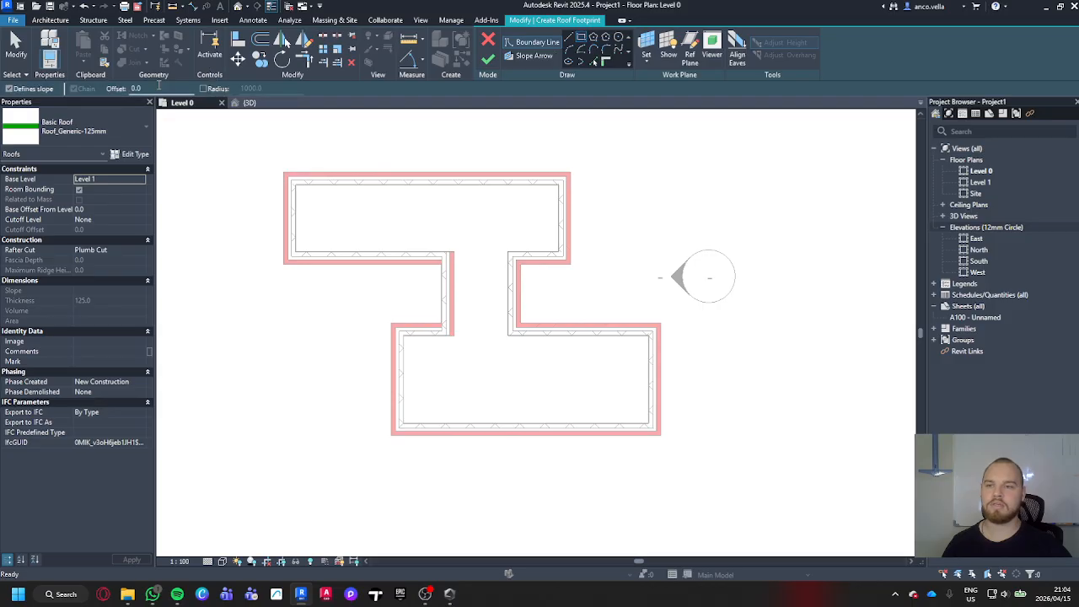
{"action": "left_click", "coordinate": [159, 88]}
{"action": "type", "text": "600.0"}
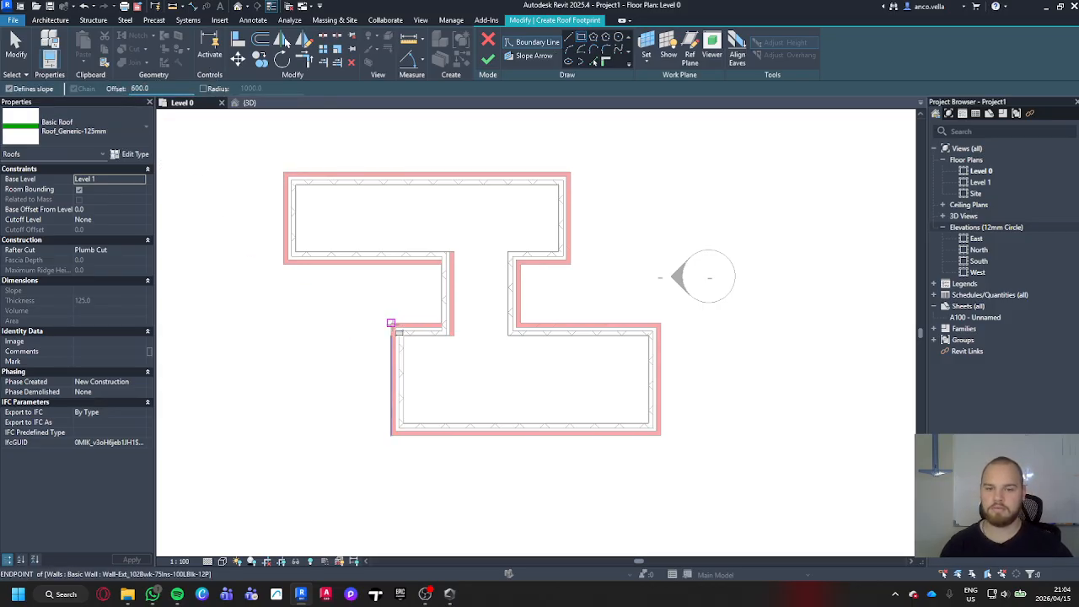
{"action": "left_click", "coordinate": [391, 322]}
{"action": "left_click", "coordinate": [660, 436]}
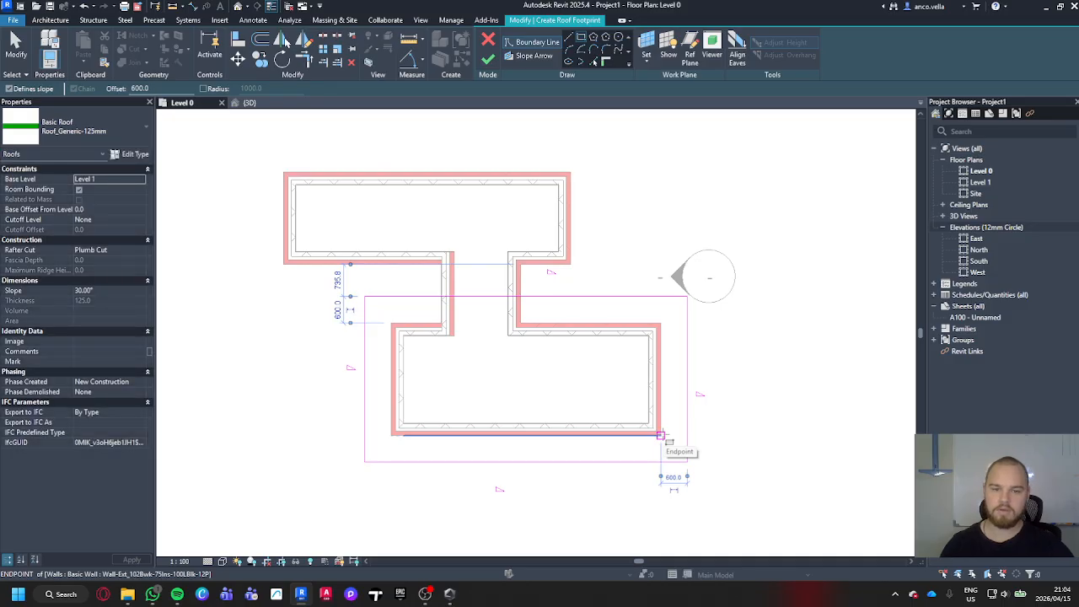
Turn off Defines Slope for the lower wing's two end lines, set the slope to 25°, and finish the roof.
{"action": "left_click", "coordinate": [690, 362]}
{"action": "left_click", "coordinate": [366, 394], "text": "ctrl"}
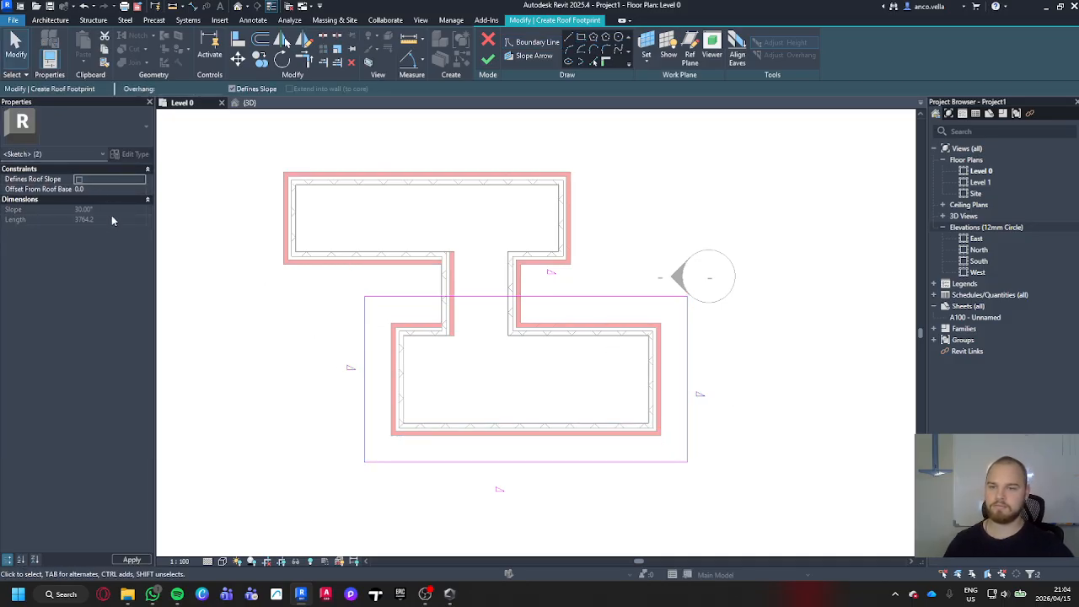
{"action": "key", "text": "Escape"}
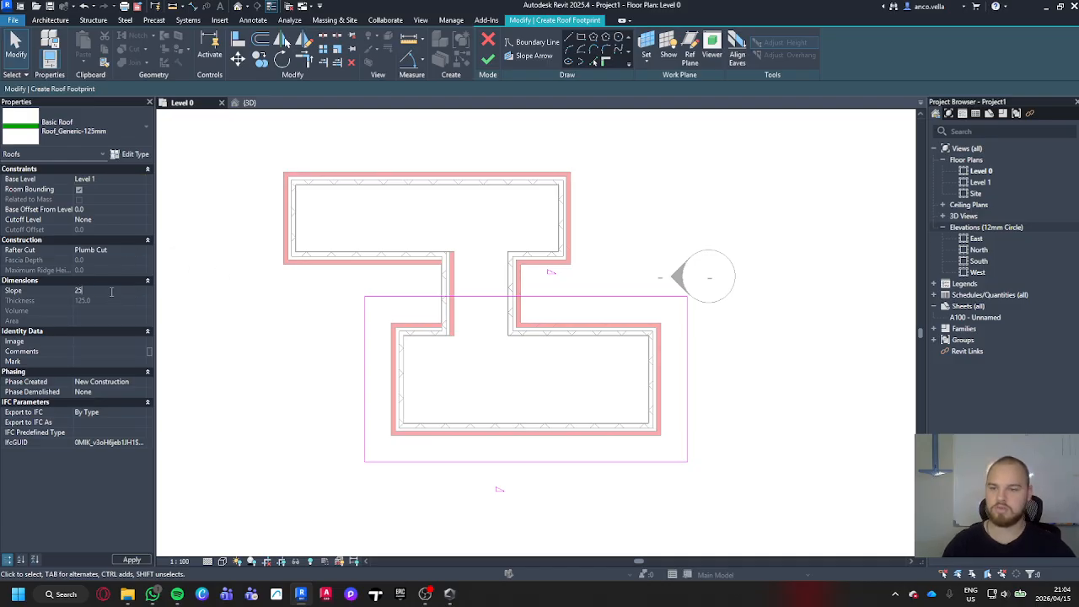
{"action": "left_click", "coordinate": [488, 59]}
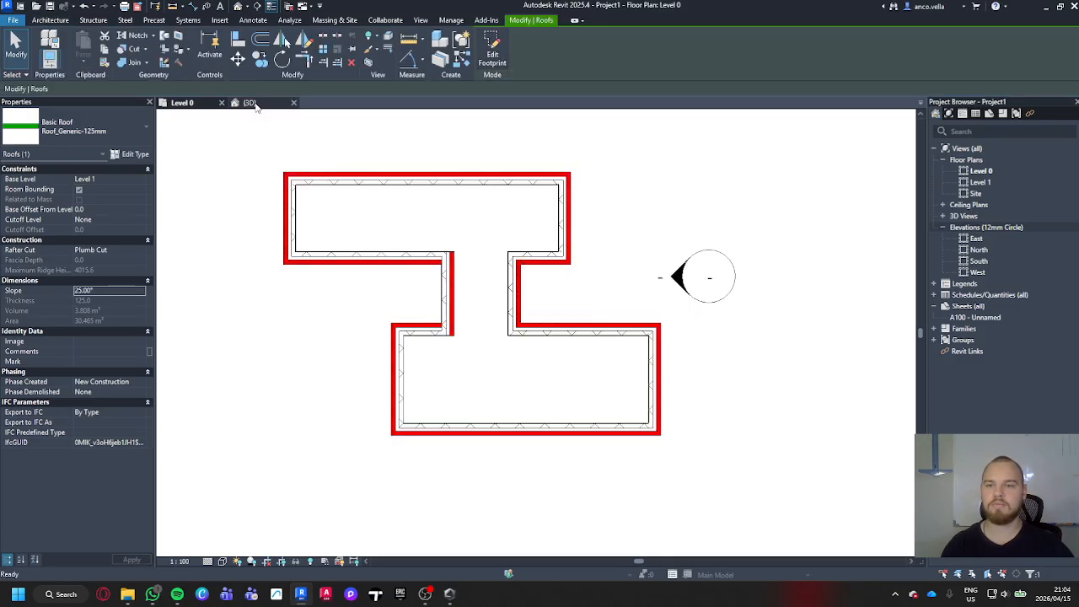
{"action": "left_click", "coordinate": [252, 102]}
{"action": "left_click", "coordinate": [778, 378]}
{"action": "middle_click_drag", "start_coordinate": [778, 378], "coordinate": [592, 284], "text": "shift"}
{"action": "left_click", "coordinate": [503, 297]}
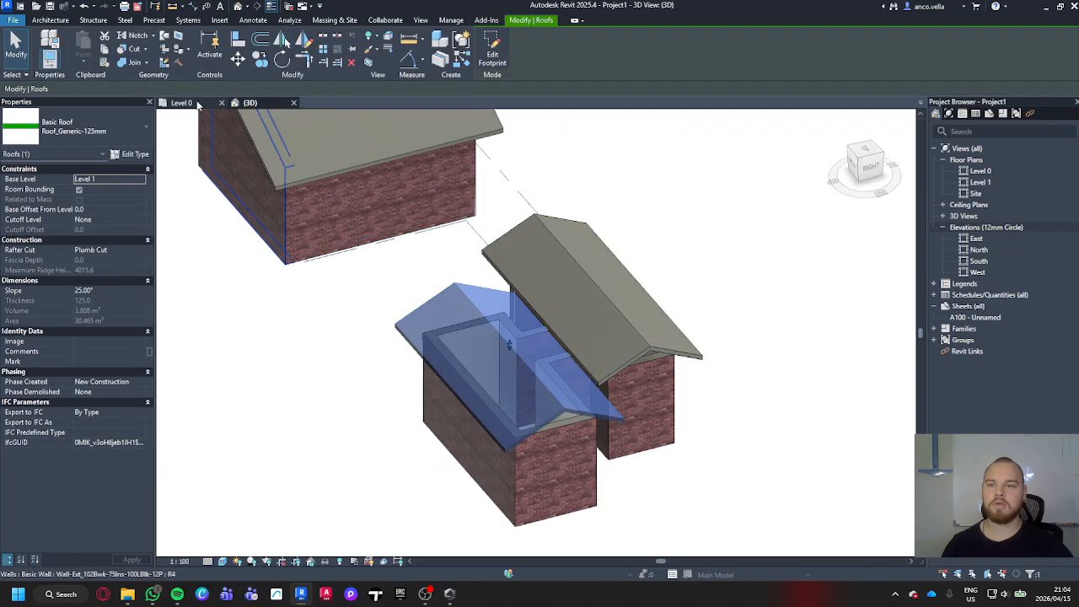
Start another footprint roof on Level 1 and sketch a rectangular boundary over the neck between the wings with a 600 mm offset.
{"action": "left_click", "coordinate": [197, 102]}
{"action": "scroll", "coordinate": [510, 371], "scroll_direction": "up", "scroll_amount": 2}
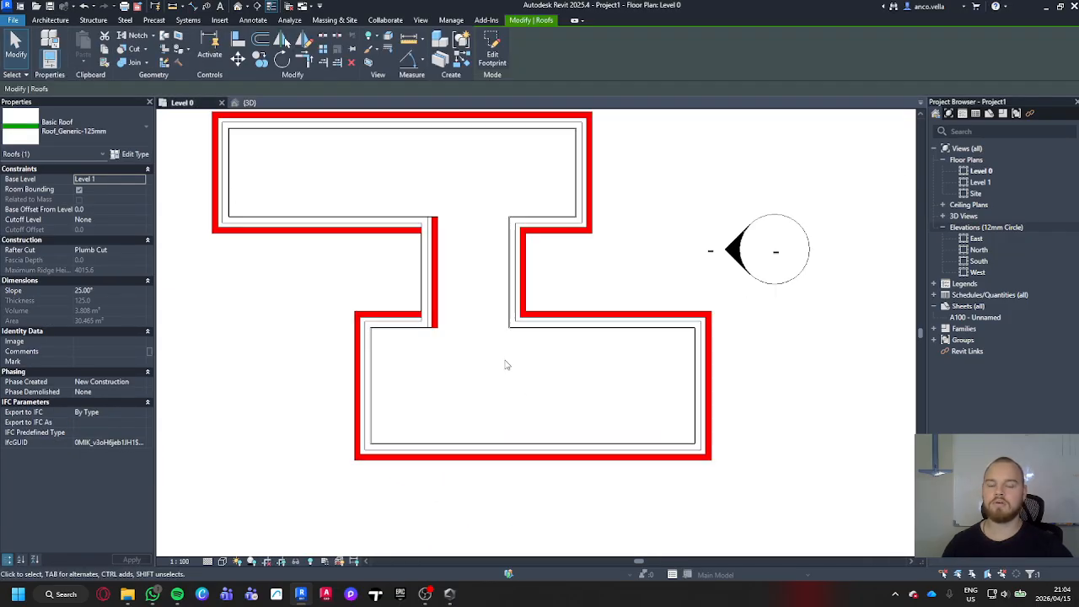
{"action": "mouse_move", "coordinate": [506, 366]}
{"action": "middle_mouse_down"}
{"action": "mouse_move", "coordinate": [495, 349]}
{"action": "mouse_move", "coordinate": [498, 369]}
{"action": "middle_mouse_up"}
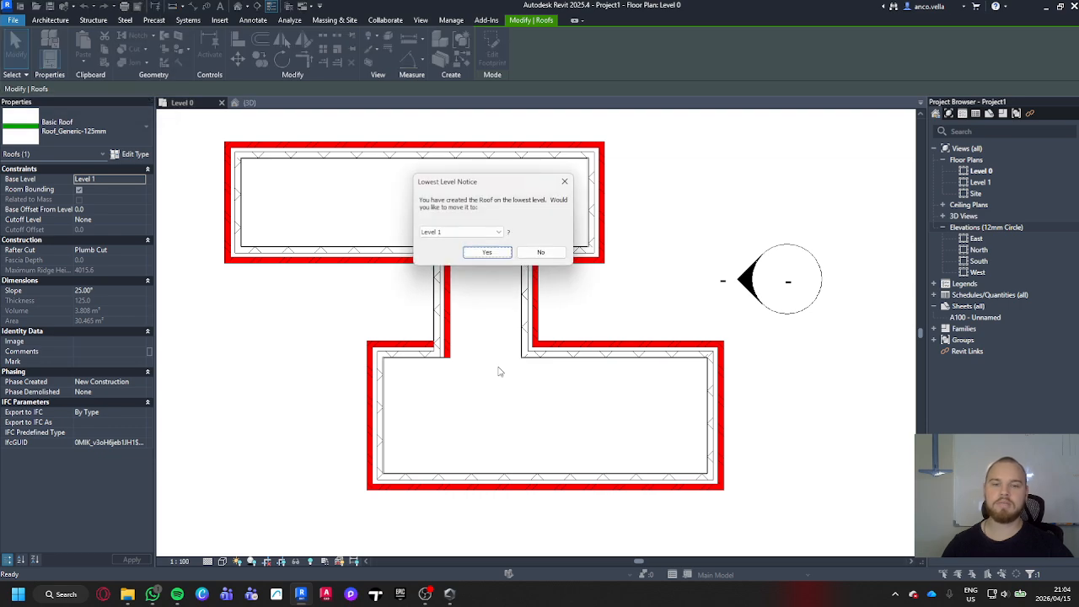
{"action": "left_click", "coordinate": [479, 255]}
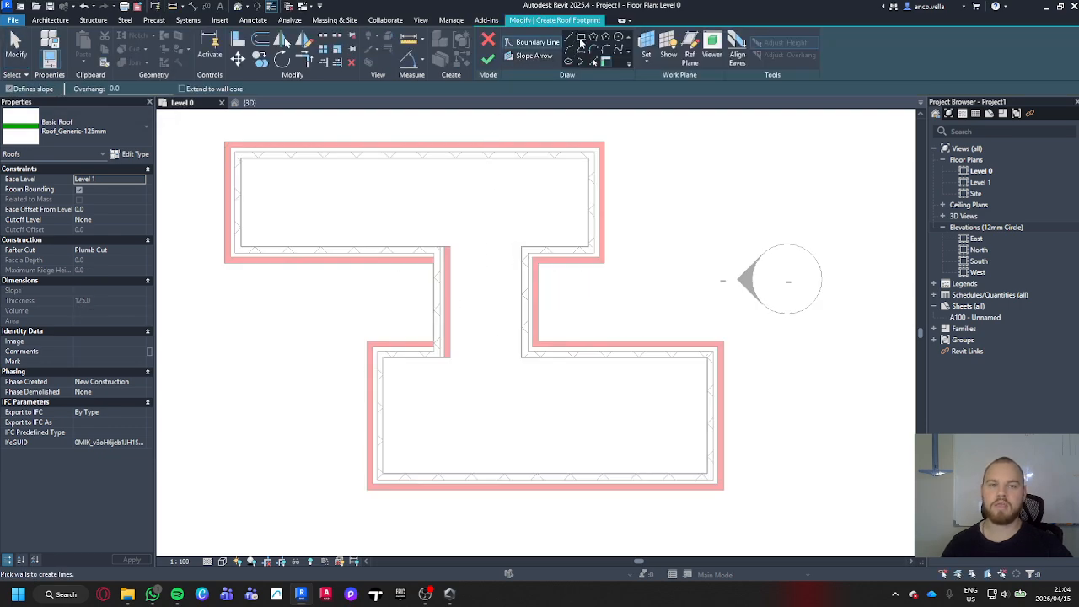
{"action": "left_click", "coordinate": [583, 39]}
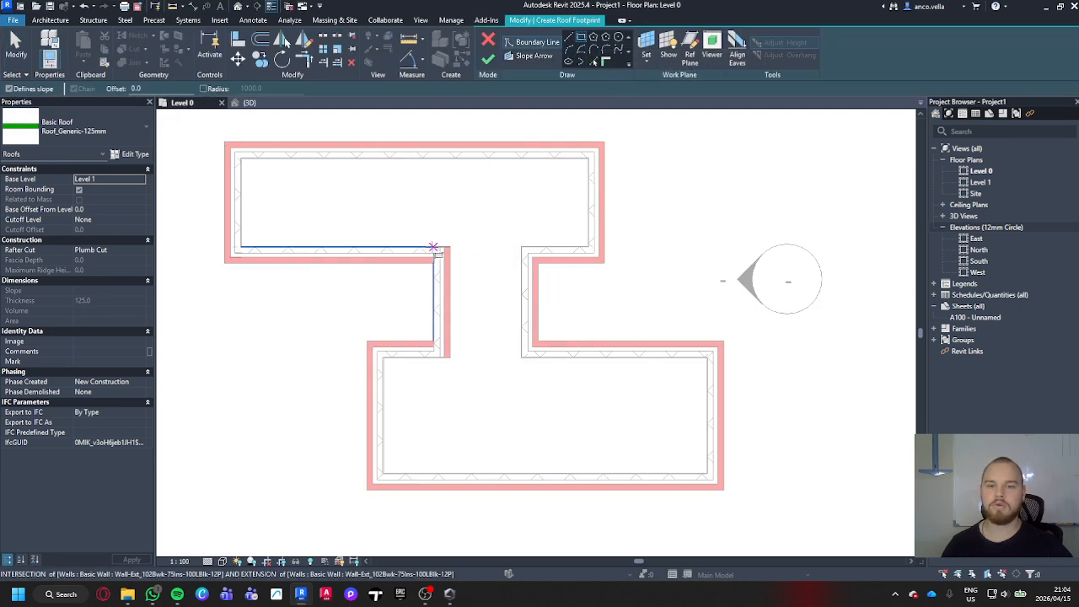
{"action": "left_click", "coordinate": [431, 247]}
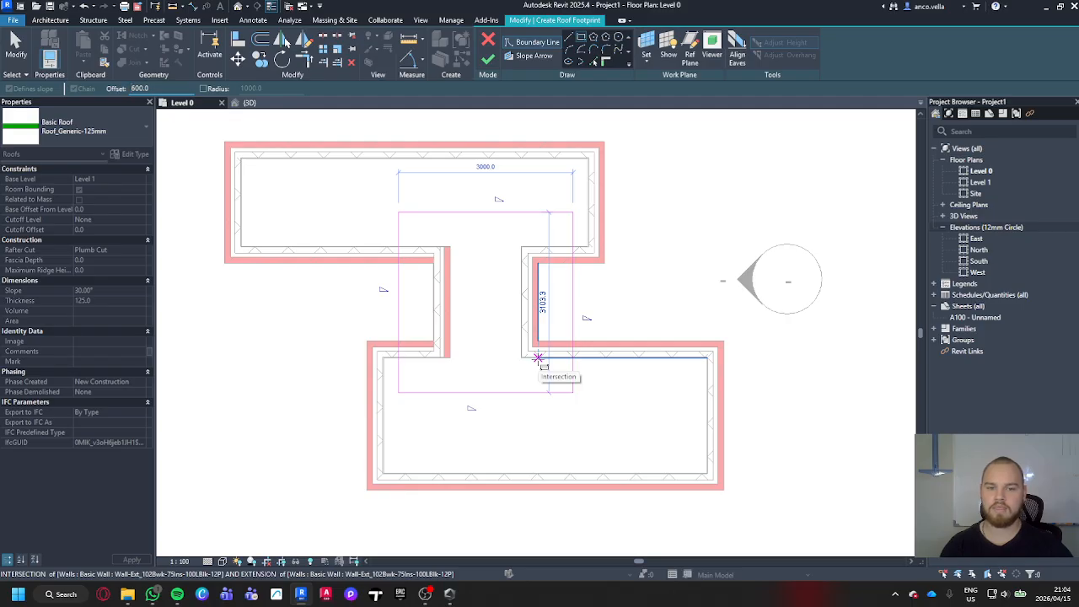
{"action": "left_click", "coordinate": [538, 358]}
{"action": "key", "text": "Escape"}
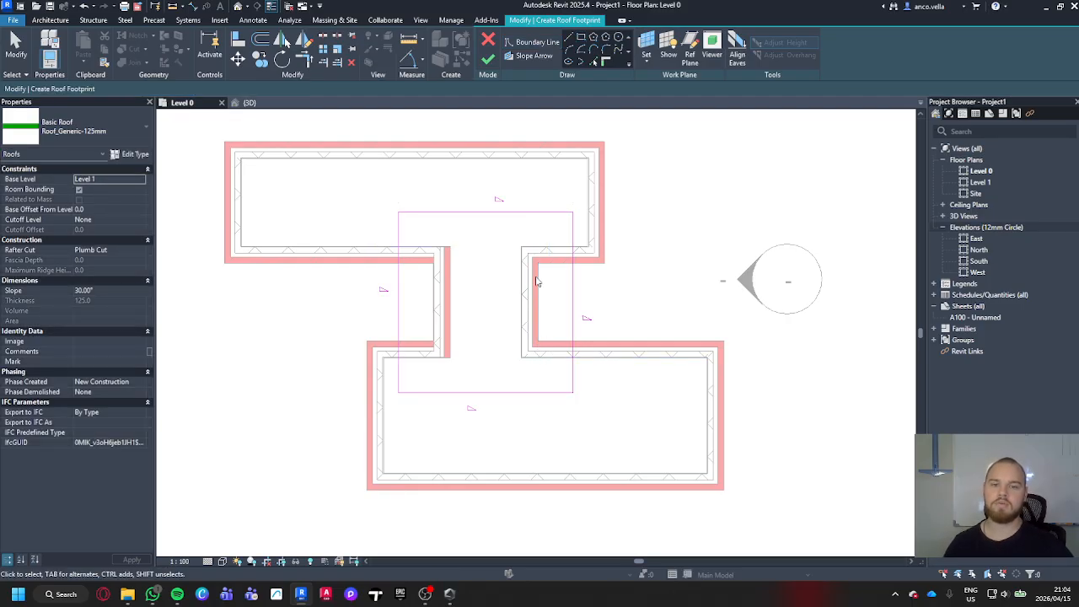
Turn off Defines Slope for the neck boundary's two lines facing the wings, set the slope to 25°, and finish the roof.
{"action": "left_click", "coordinate": [528, 395], "text": "ctrl"}
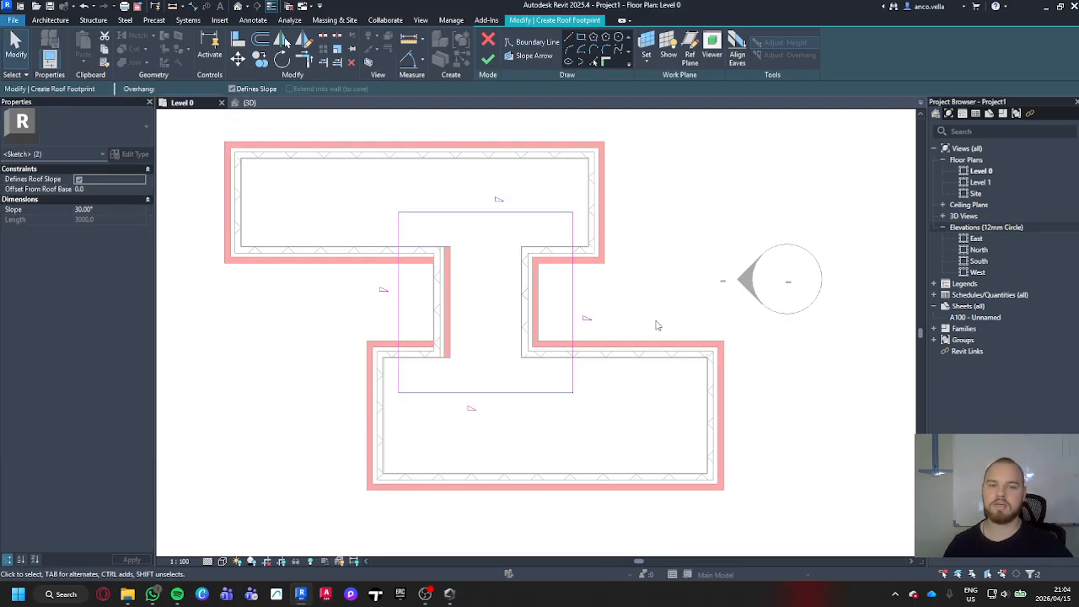
{"action": "left_click", "coordinate": [231, 88]}
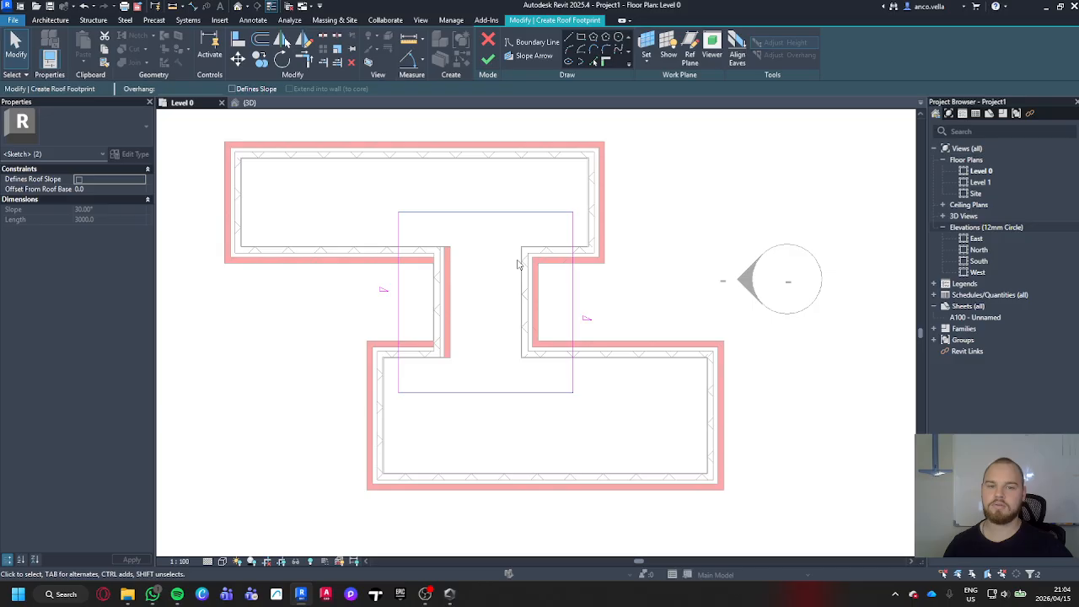
{"action": "left_click", "coordinate": [663, 248]}
{"action": "left_click", "coordinate": [114, 291]}
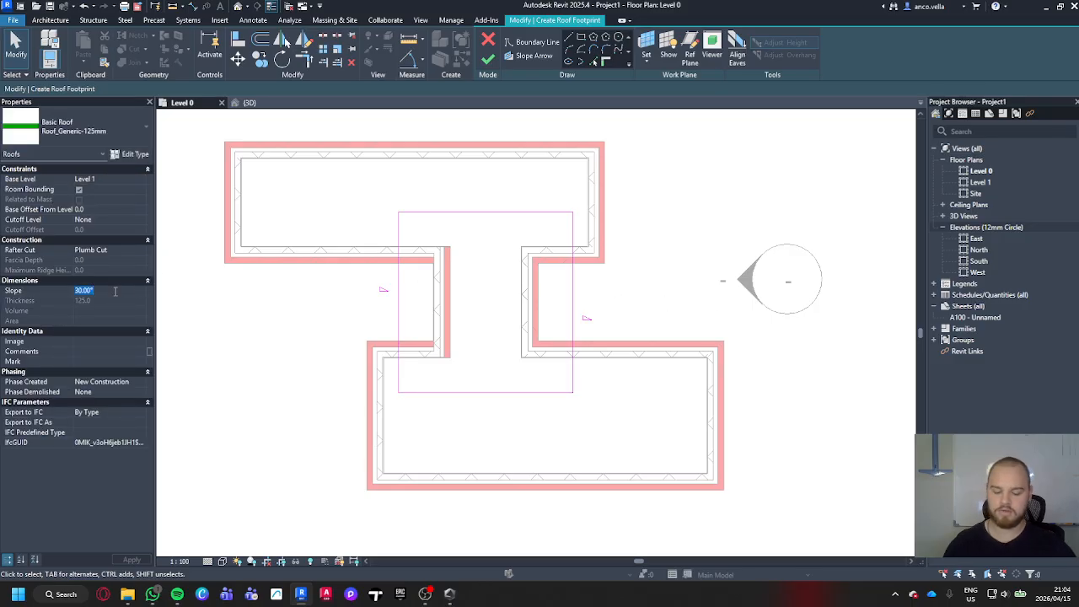
{"action": "left_click", "coordinate": [487, 59]}
{"action": "left_click", "coordinate": [251, 104]}
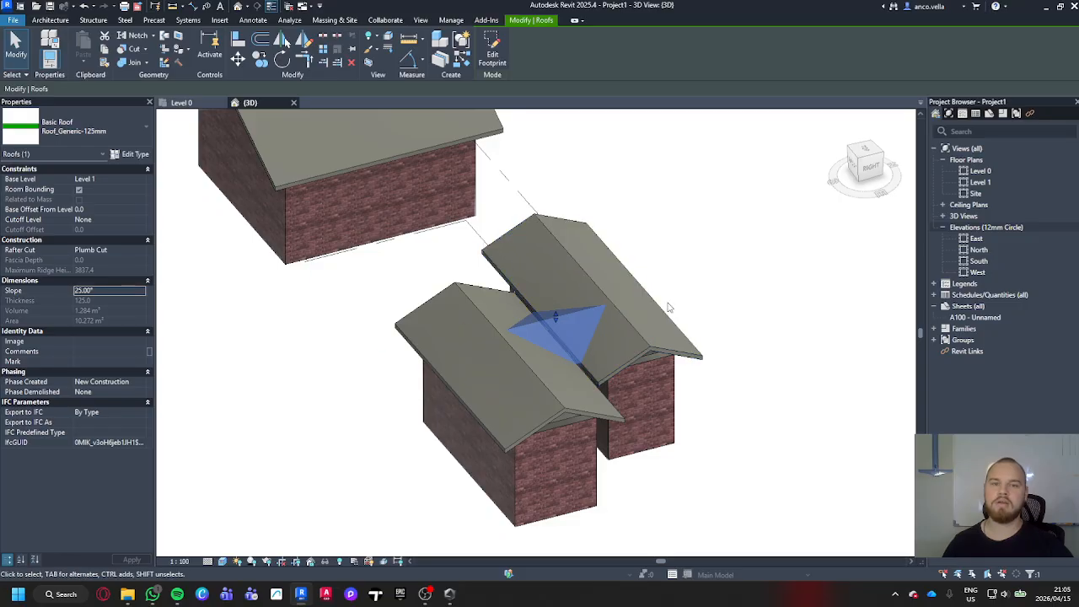
Join the neck roof to the upper wing's roof with Join/Unjoin Roof, using the neck roof's edge and the wing's inner slope.
{"action": "left_click", "coordinate": [634, 322]}
{"action": "scroll", "coordinate": [738, 364], "scroll_direction": "up", "scroll_amount": 4}
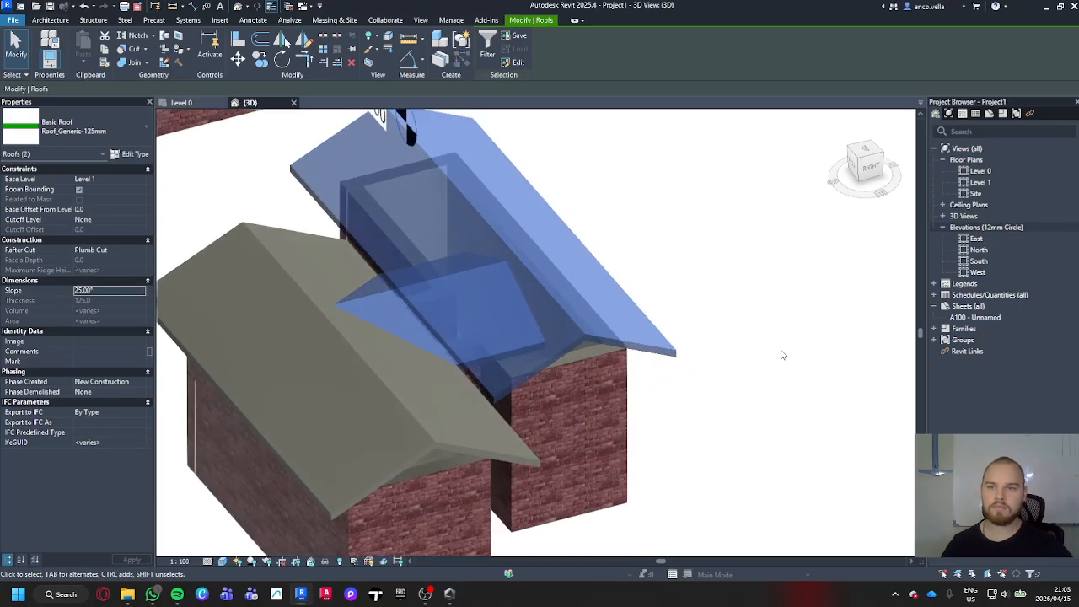
{"action": "left_click", "coordinate": [782, 353]}
{"action": "left_click", "coordinate": [554, 310]}
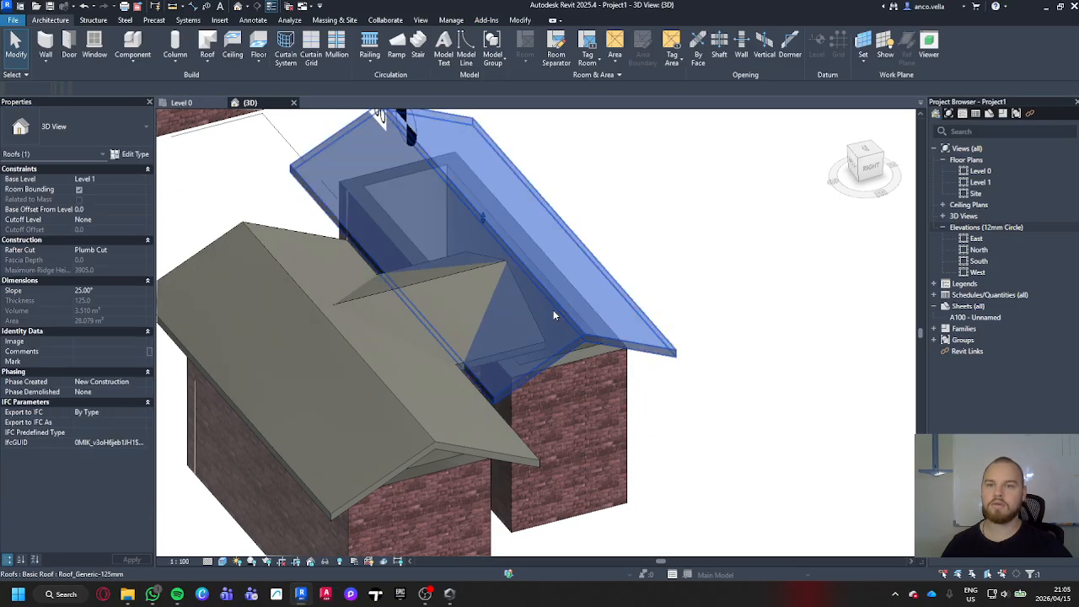
{"action": "left_click", "coordinate": [465, 282], "text": "ctrl"}
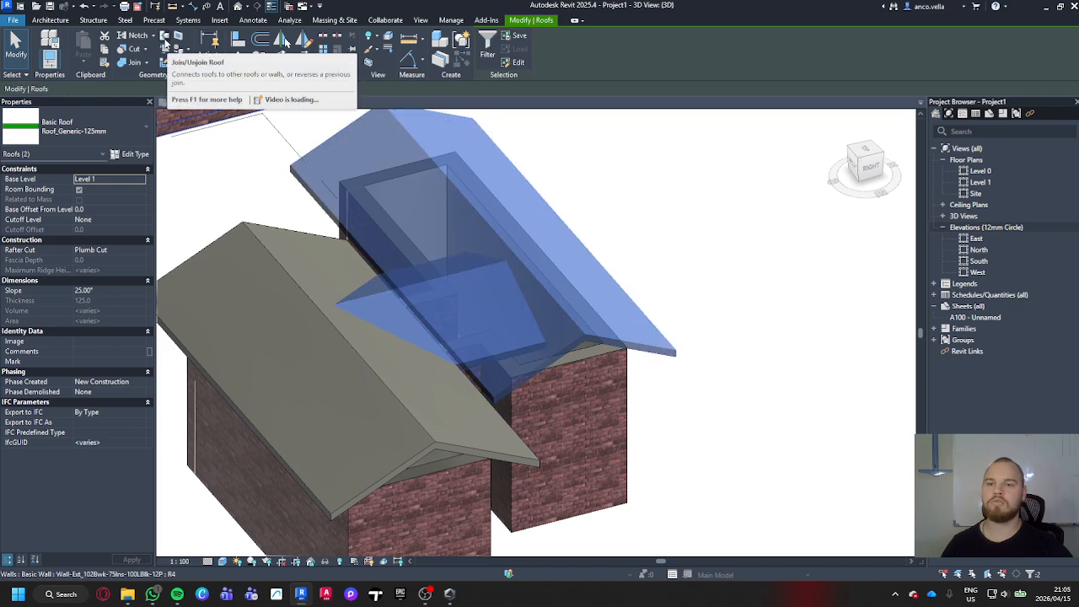
{"action": "left_click", "coordinate": [165, 44]}
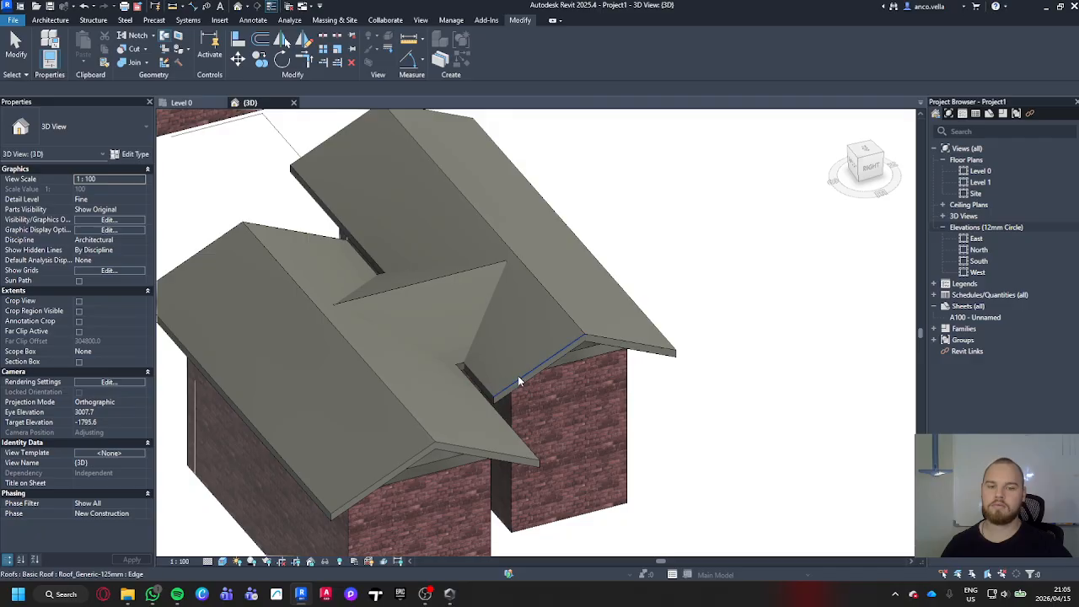
{"action": "left_click", "coordinate": [508, 268]}
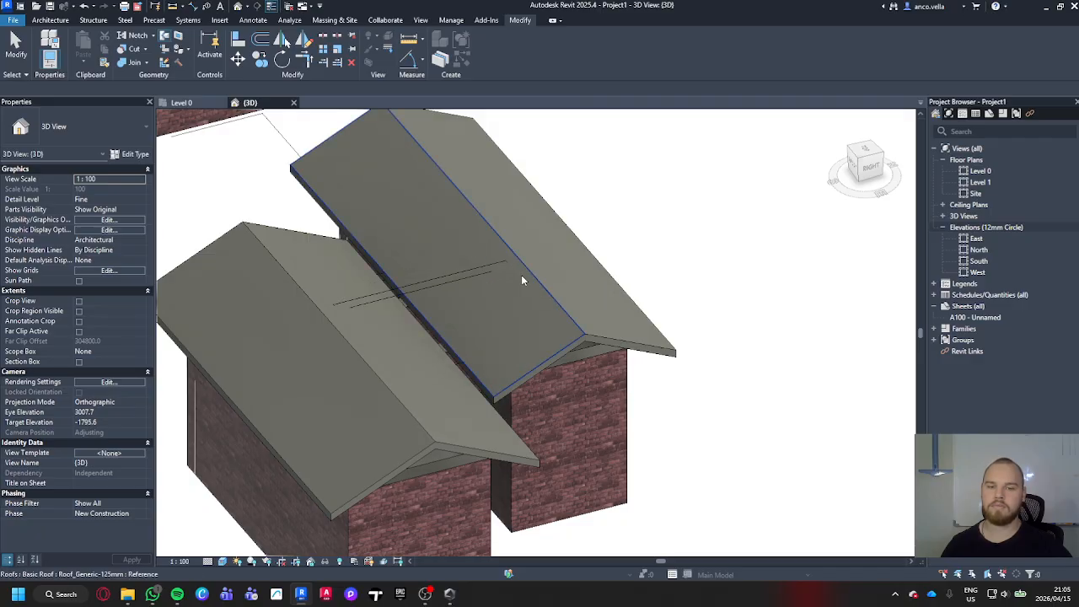
{"action": "left_click", "coordinate": [521, 275]}
Temporarily hide the upper wing's roof, open the lower wing roof's footprint, and examine how the neck roof is cut.
{"action": "middle_click_drag", "start_coordinate": [508, 275], "coordinate": [551, 320], "text": "shift"}
{"action": "left_click", "coordinate": [565, 299]}
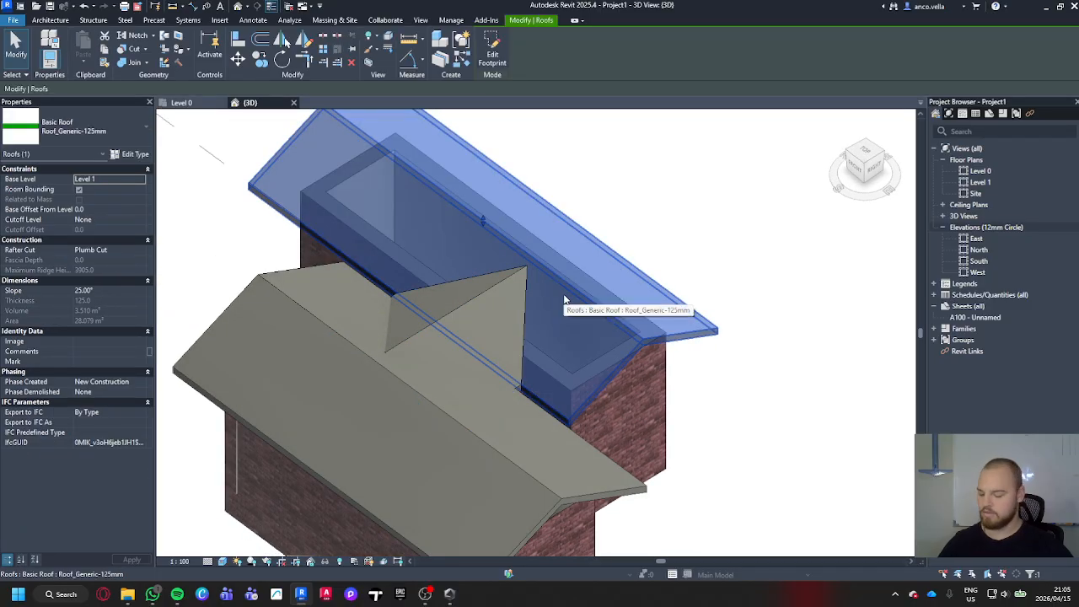
{"action": "key", "text": "h"}
{"action": "key", "text": "h"}
{"action": "middle_click_drag", "start_coordinate": [563, 296], "coordinate": [376, 298], "text": "shift"}
{"action": "left_click", "coordinate": [402, 334]}
{"action": "double_click", "coordinate": [402, 334]}
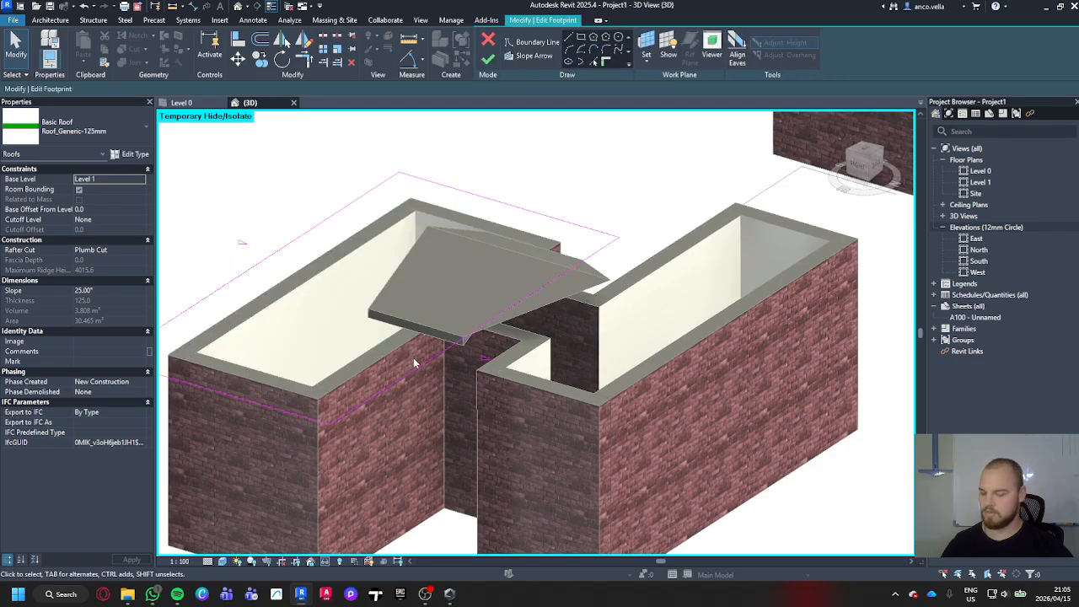
{"action": "mouse_move", "coordinate": [402, 334]}
{"action": "middle_mouse_down", "text": "shift"}
{"action": "mouse_move", "coordinate": [446, 373]}
{"action": "mouse_move", "coordinate": [622, 396]}
{"action": "middle_mouse_up", "text": "shift"}
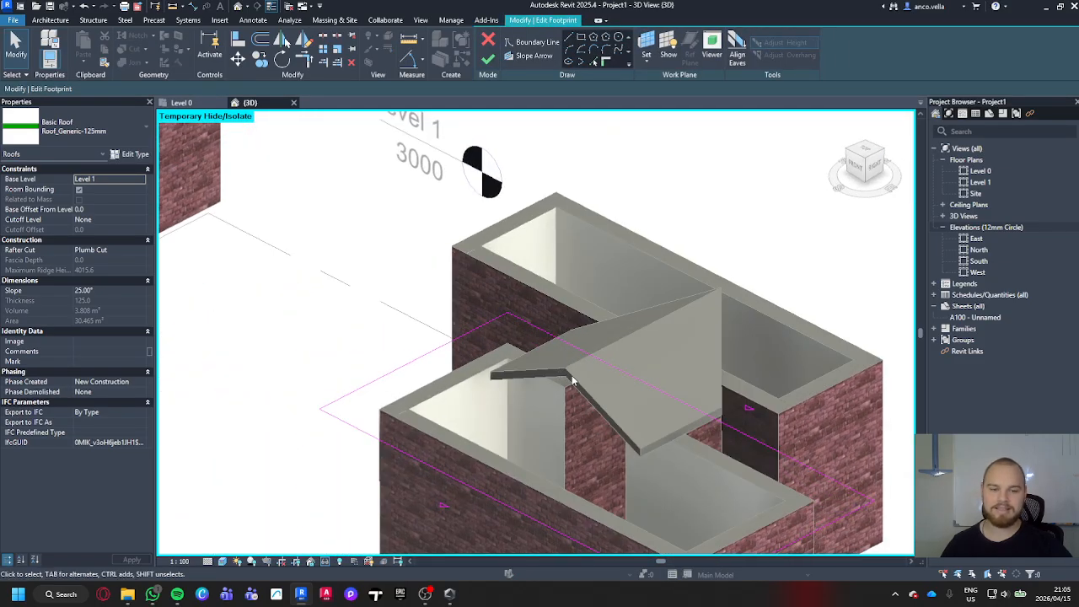
{"action": "scroll", "coordinate": [640, 448], "scroll_direction": "down", "scroll_amount": 3}
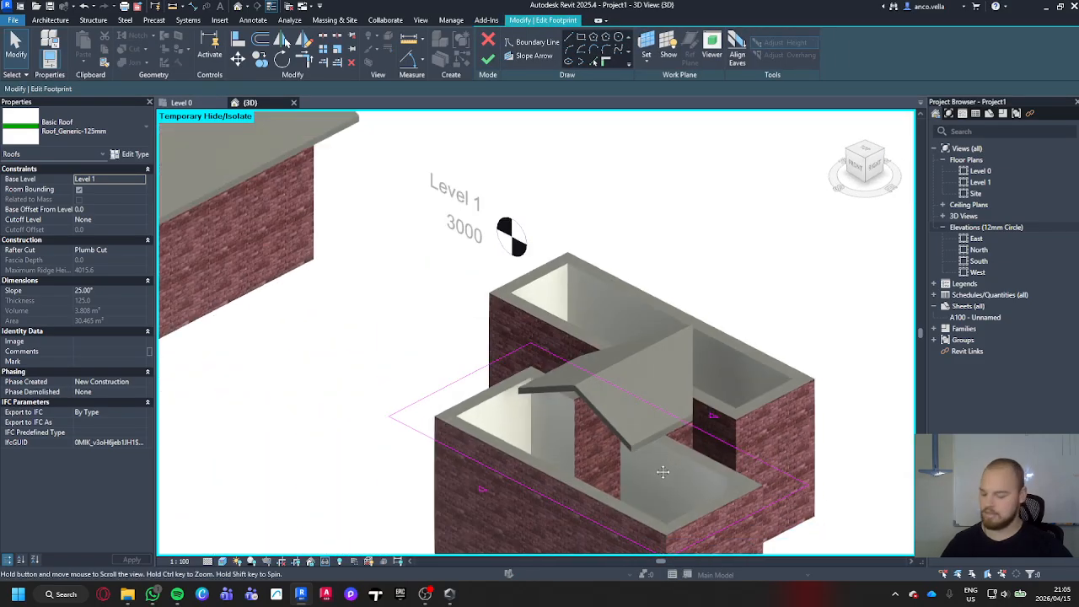
Finish the lower wing roof's footprint edit, check the neck roof, and reset the temporary hide.
{"action": "left_click", "coordinate": [488, 58]}
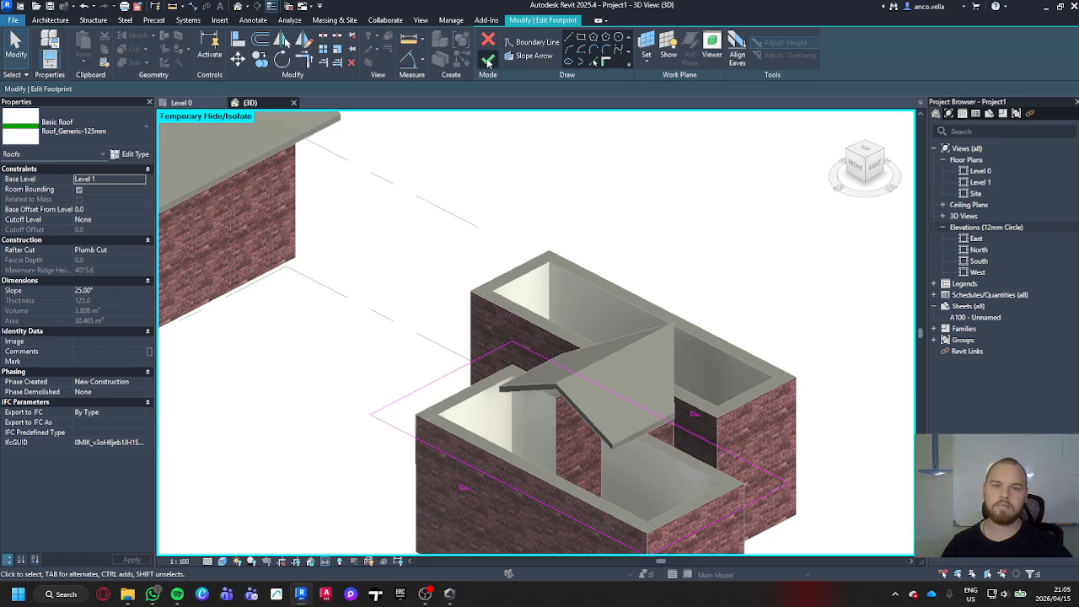
{"action": "middle_click_drag", "start_coordinate": [523, 287], "coordinate": [585, 287], "text": "shift"}
{"action": "key", "text": "Escape"}
{"action": "left_click", "coordinate": [578, 341]}
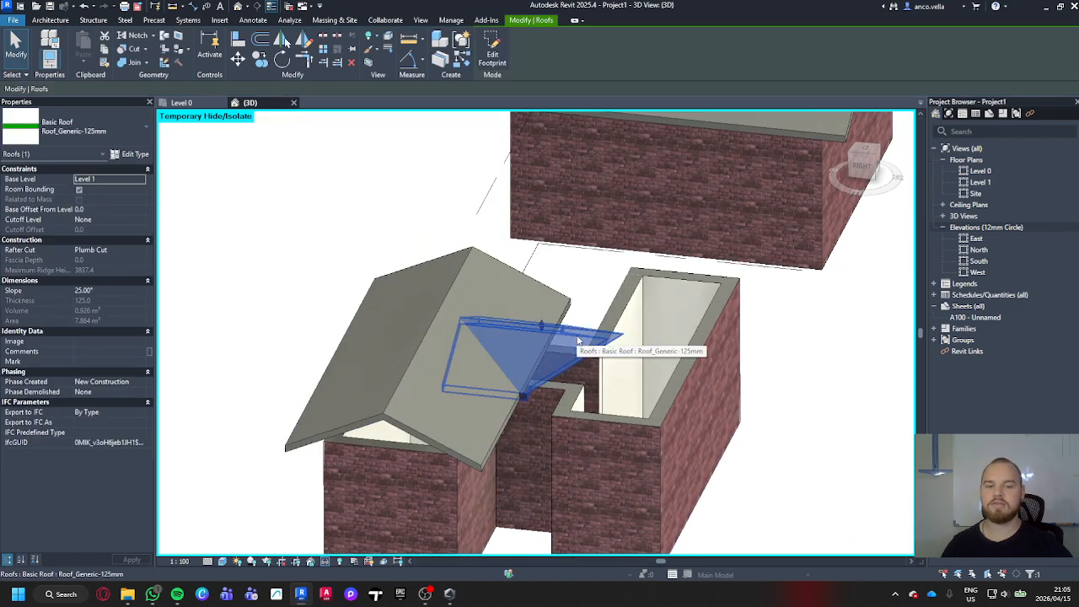
{"action": "key", "text": "Escape"}
{"action": "key", "text": "h"}
{"action": "key", "text": "r"}
Join the neck roof's hidden edge beneath the lower wing's roof to that wing's roof face with Join/Unjoin Roof.
{"action": "left_click", "coordinate": [577, 334]}
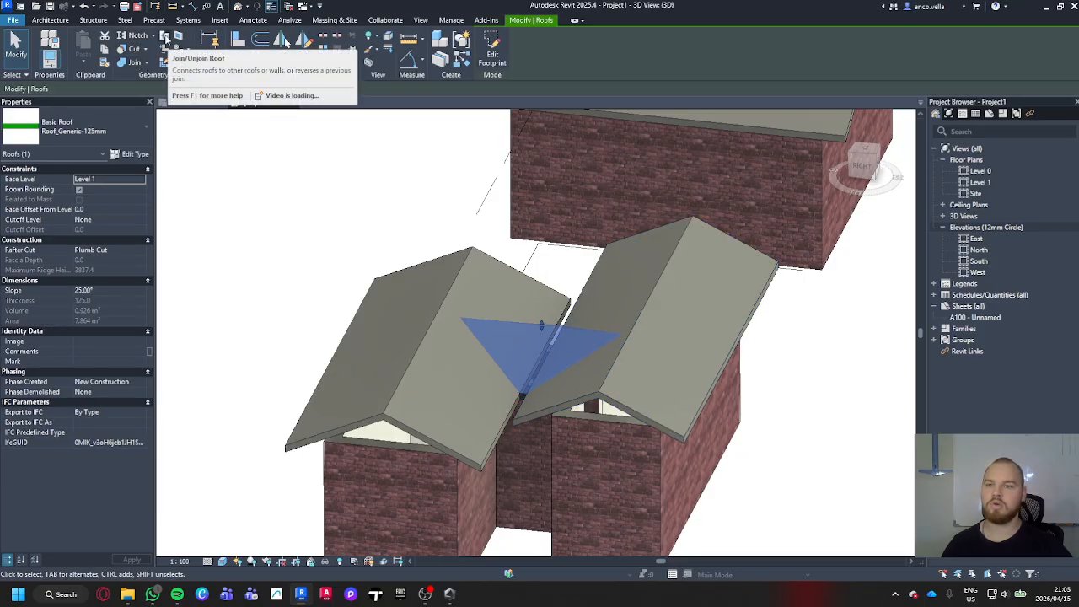
{"action": "left_click", "coordinate": [166, 39]}
{"action": "middle_click_drag", "start_coordinate": [471, 389], "coordinate": [525, 330], "text": "shift"}
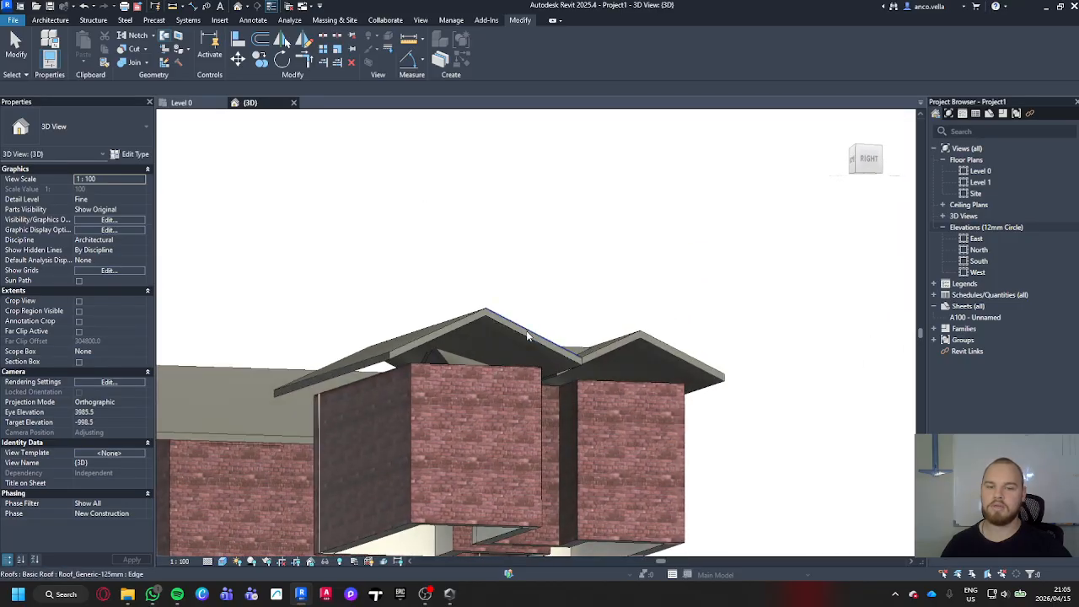
{"action": "scroll", "coordinate": [441, 358], "scroll_direction": "up", "scroll_amount": 5}
{"action": "left_click", "coordinate": [441, 358]}
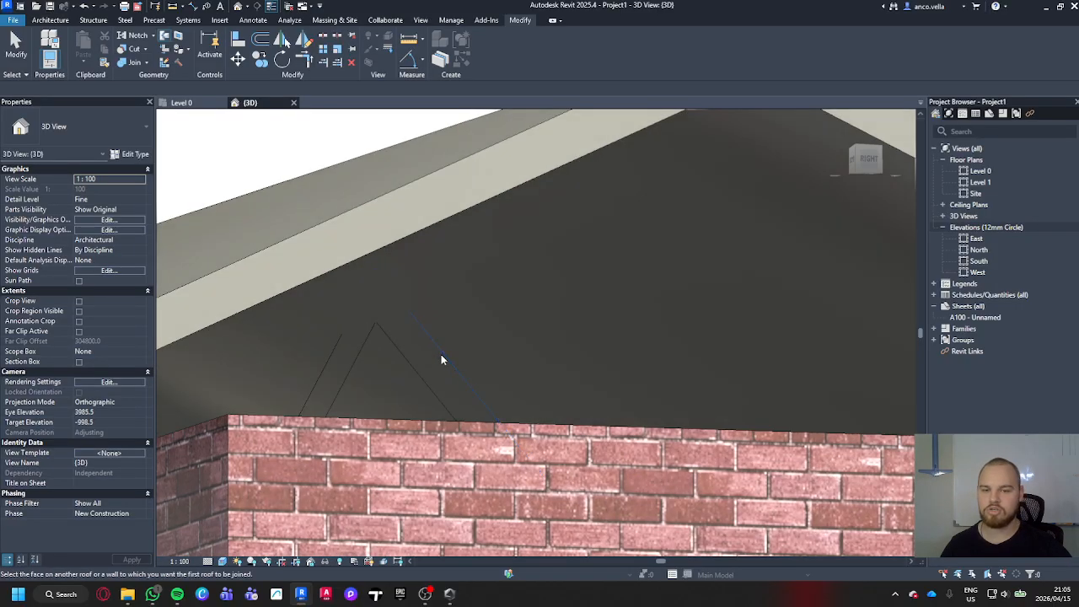
{"action": "scroll", "coordinate": [441, 358], "scroll_direction": "down", "scroll_amount": 5}
{"action": "middle_click_drag", "start_coordinate": [441, 358], "coordinate": [345, 466], "text": "shift"}
{"action": "scroll", "coordinate": [302, 489], "scroll_direction": "down", "scroll_amount": 5}
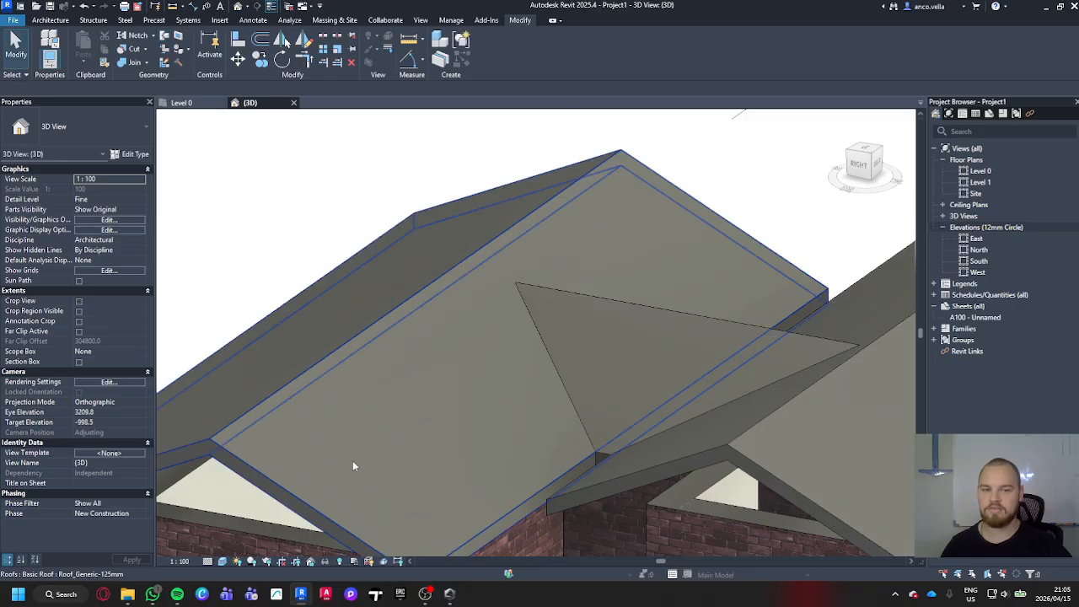
{"action": "left_click", "coordinate": [437, 426]}
Temporarily hide both wing roofs to examine the joined neck roof from several sides, and restore them.
{"action": "middle_click_drag", "start_coordinate": [436, 426], "coordinate": [621, 378], "text": "shift"}
{"action": "left_click", "coordinate": [605, 371], "text": "ctrl"}
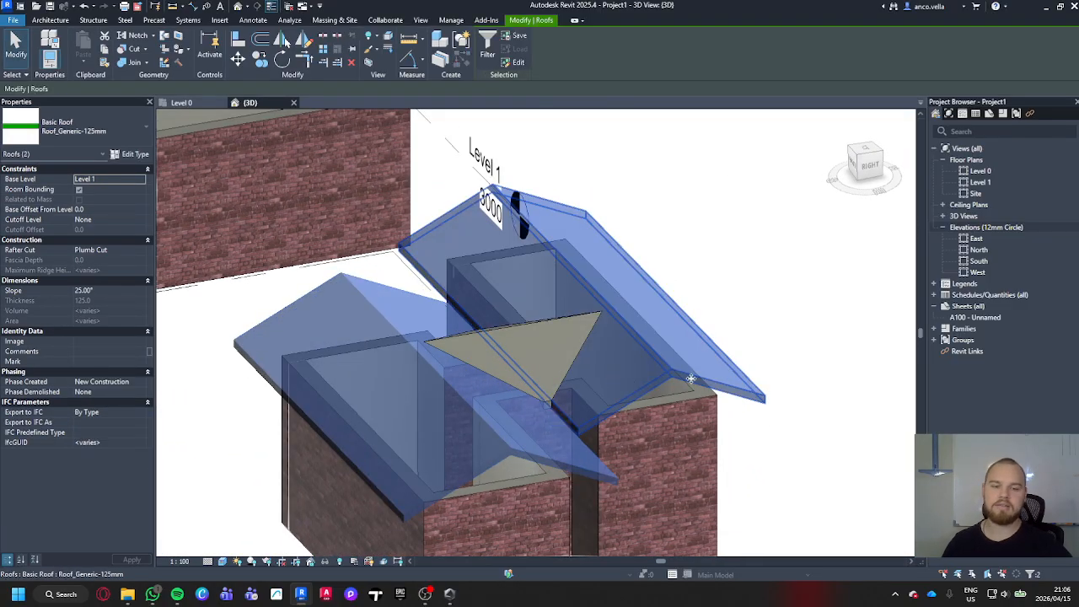
{"action": "key", "text": "h"}
{"action": "key", "text": "h"}
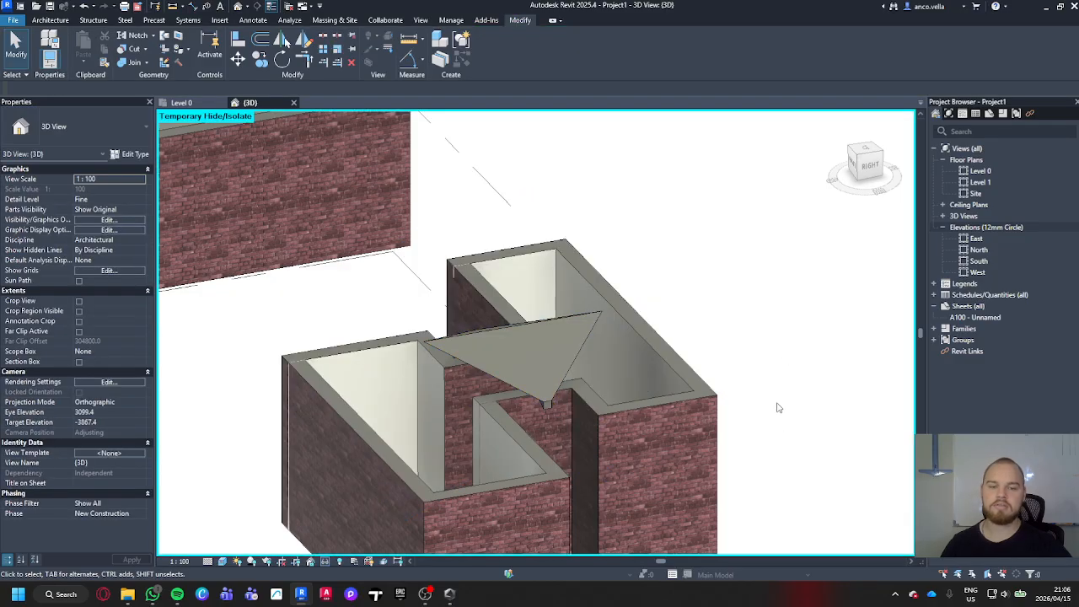
{"action": "middle_click_drag", "start_coordinate": [776, 405], "coordinate": [847, 443], "text": "shift"}
{"action": "key", "text": "h"}
{"action": "key", "text": "r"}
Select the whole wall chain of the I-shaped building and attach the wall tops to the upper wing's roof, accepting the warning.
{"action": "scroll", "coordinate": [794, 432], "scroll_direction": "down", "scroll_amount": 4}
{"action": "key", "text": "Tab"}
{"action": "left_click", "coordinate": [730, 454]}
{"action": "left_click", "coordinate": [579, 52]}
{"action": "left_click", "coordinate": [719, 396]}
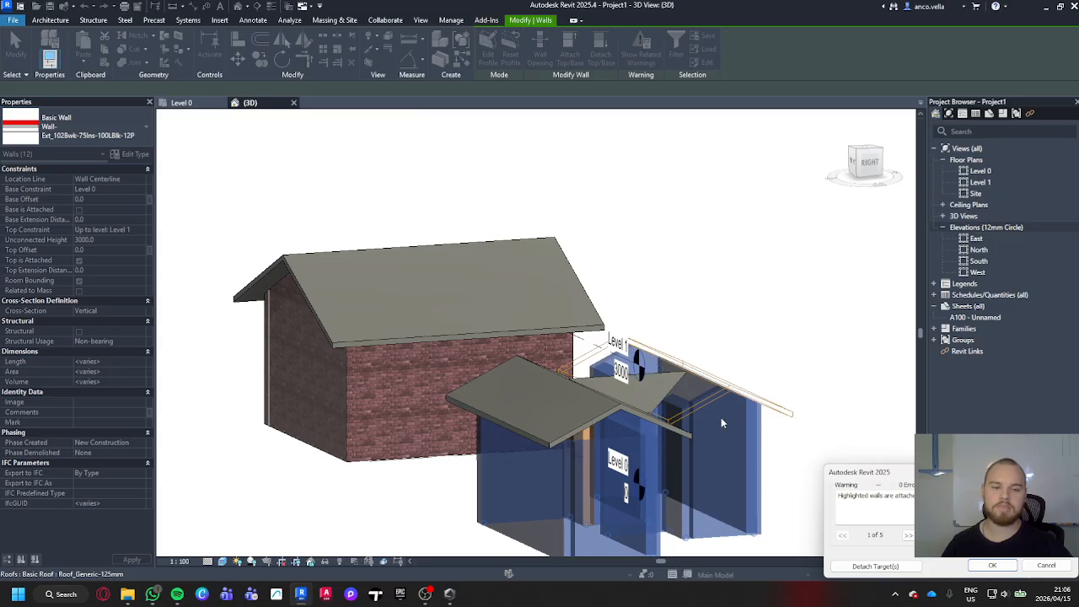
{"action": "left_click", "coordinate": [992, 566]}
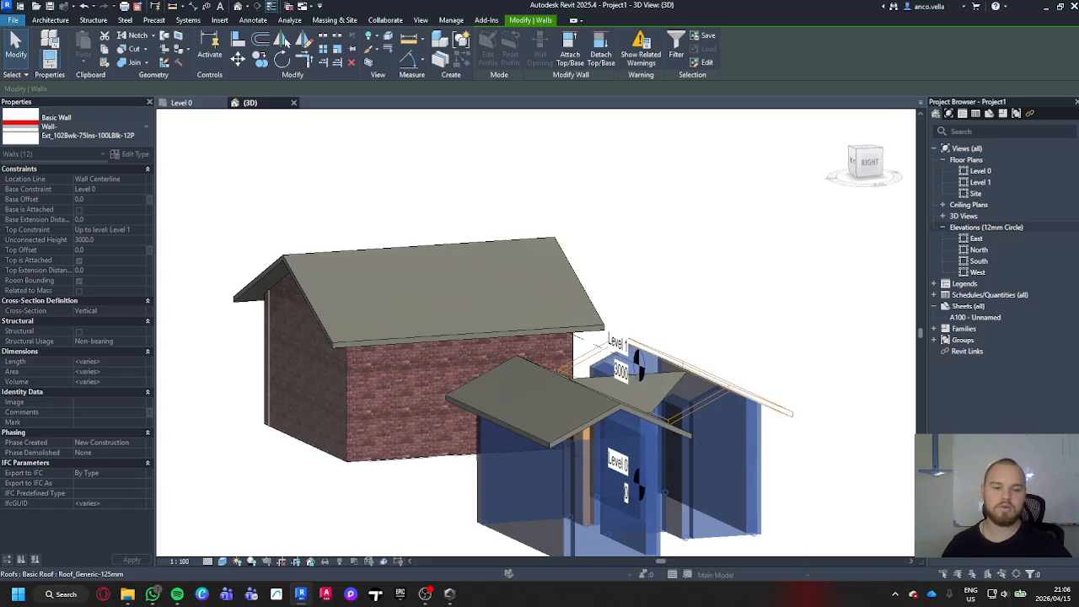
Attach the tops of the selected walls to the lower wing's roof and accept the warning.
{"action": "middle_click_drag", "start_coordinate": [843, 455], "coordinate": [633, 197], "text": "shift"}
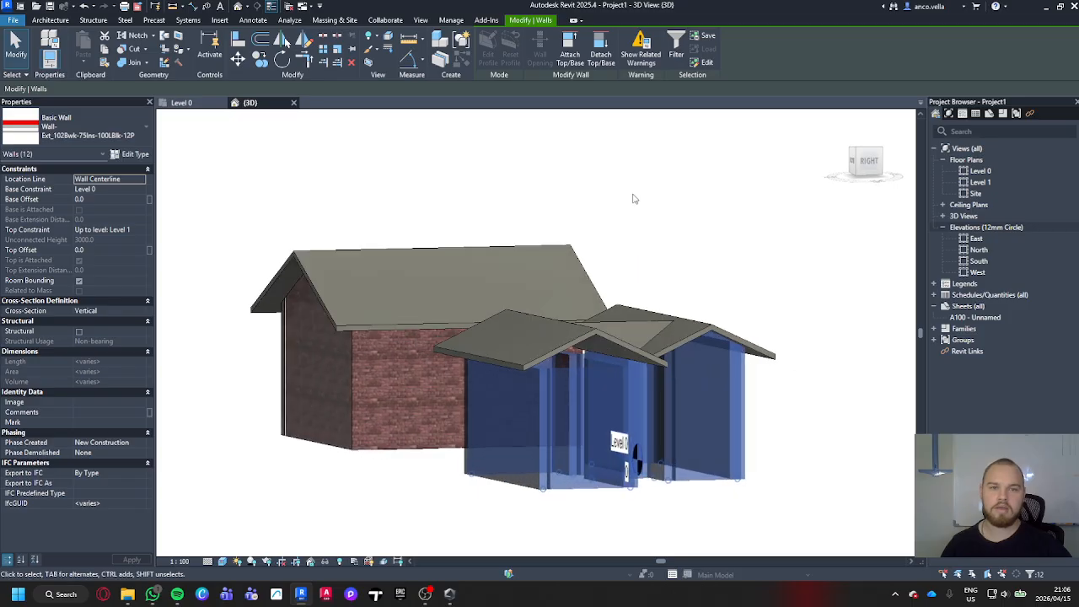
{"action": "left_click", "coordinate": [570, 53]}
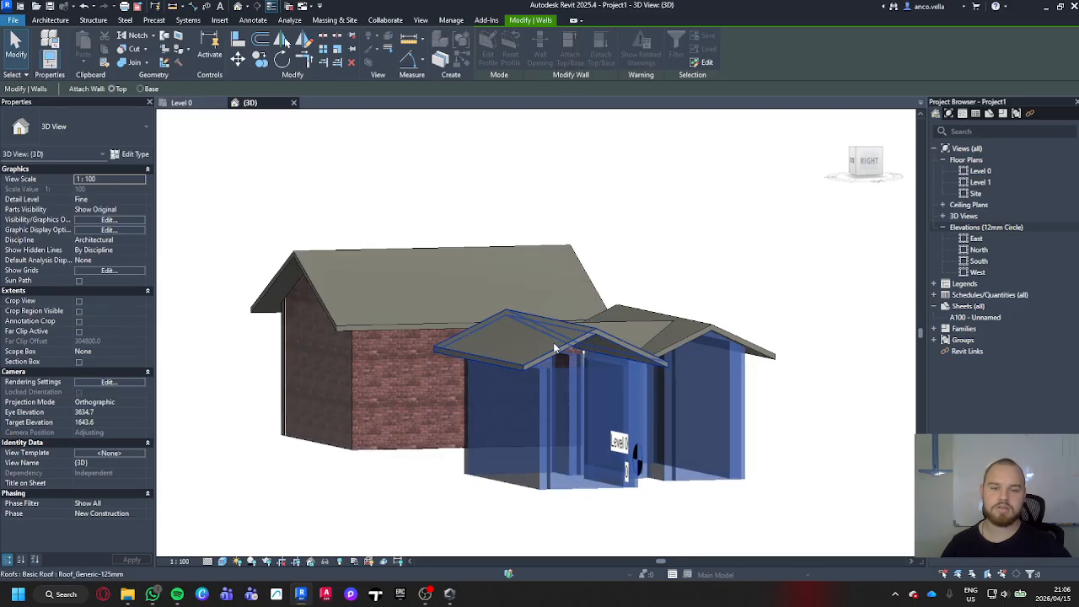
{"action": "left_click", "coordinate": [585, 354]}
{"action": "left_click", "coordinate": [988, 567]}
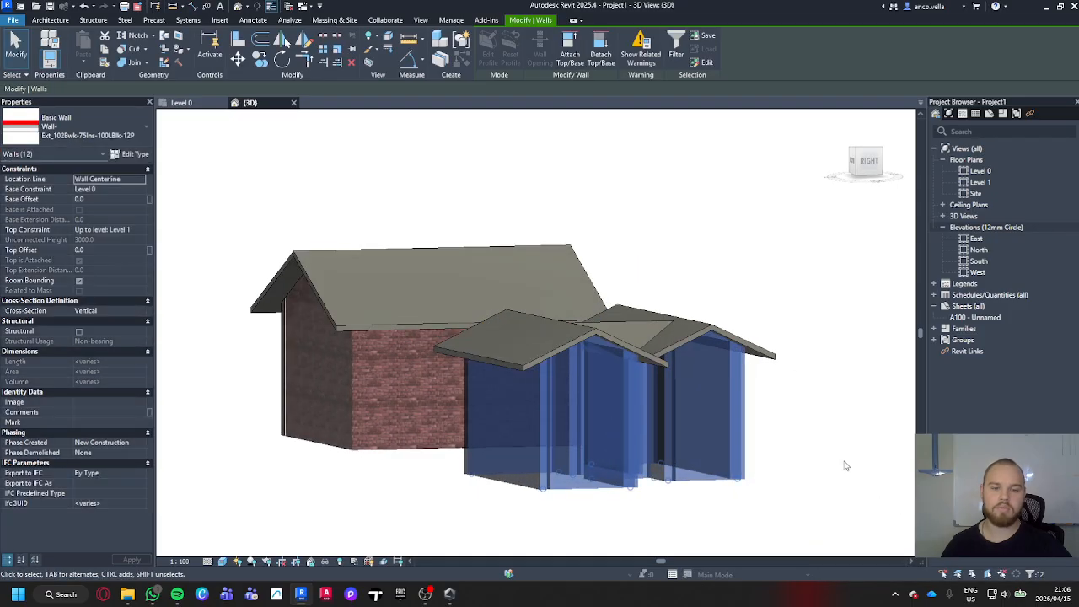
From the right-side view, attach the tops of the selected walls to the neck roof, accept the warning, and clear the selection.
{"action": "left_click", "coordinate": [866, 161]}
{"action": "left_click", "coordinate": [570, 54]}
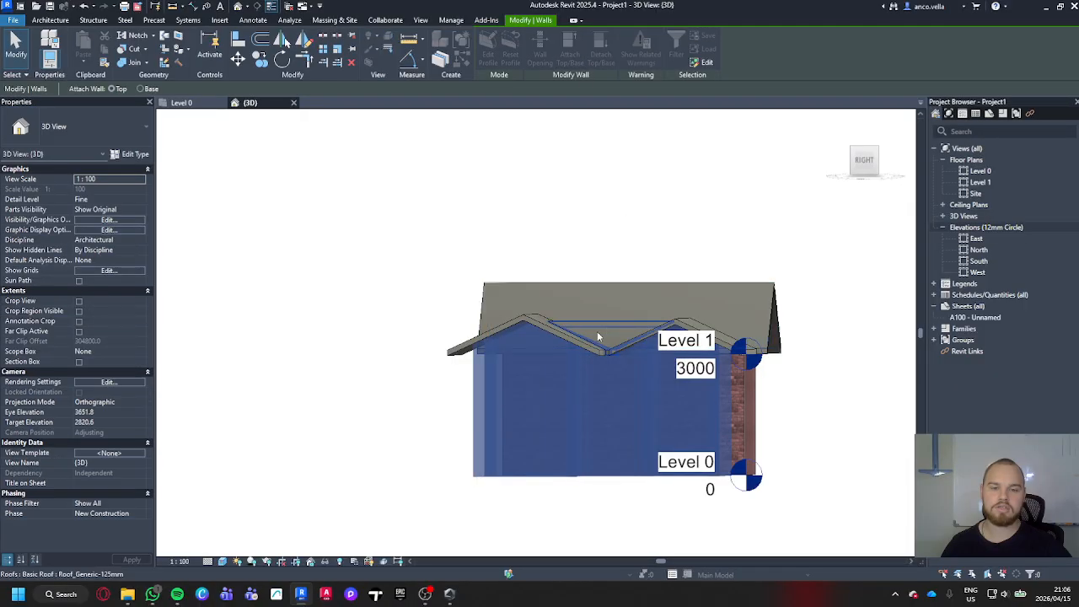
{"action": "left_click", "coordinate": [609, 320]}
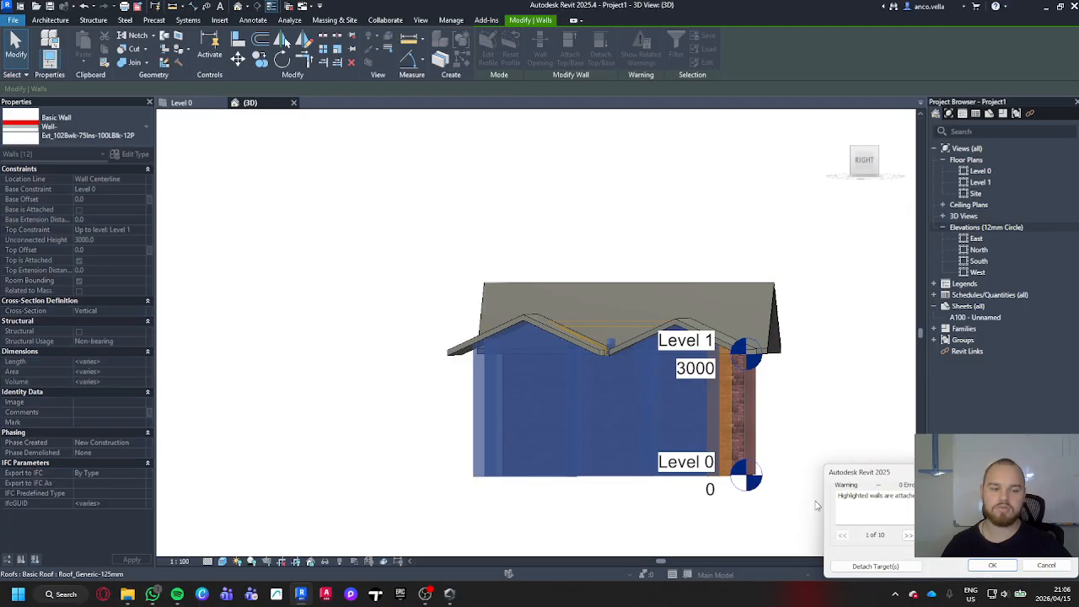
{"action": "left_click", "coordinate": [991, 565]}
{"action": "middle_click_drag", "start_coordinate": [818, 373], "coordinate": [733, 399], "text": "shift"}
{"action": "key", "text": "Escape"}
Edit the upper wing roof's footprint and add boundary lines by picking the neck roof's two valley edges.
{"action": "scroll", "coordinate": [732, 399], "scroll_direction": "up", "scroll_amount": 4}
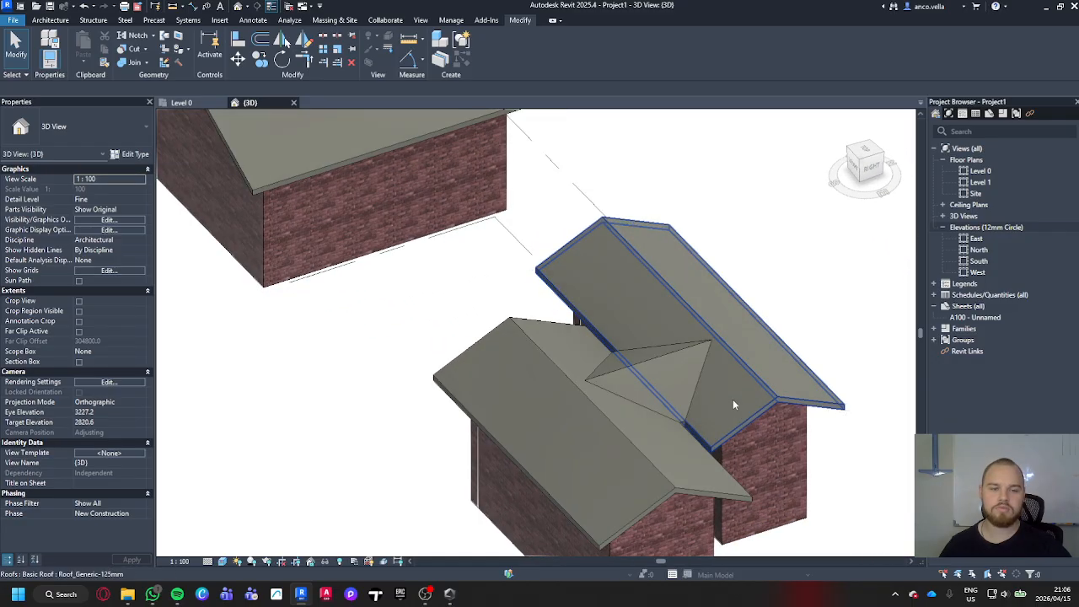
{"action": "left_click", "coordinate": [730, 398]}
{"action": "scroll", "coordinate": [653, 321], "scroll_direction": "up", "scroll_amount": 2}
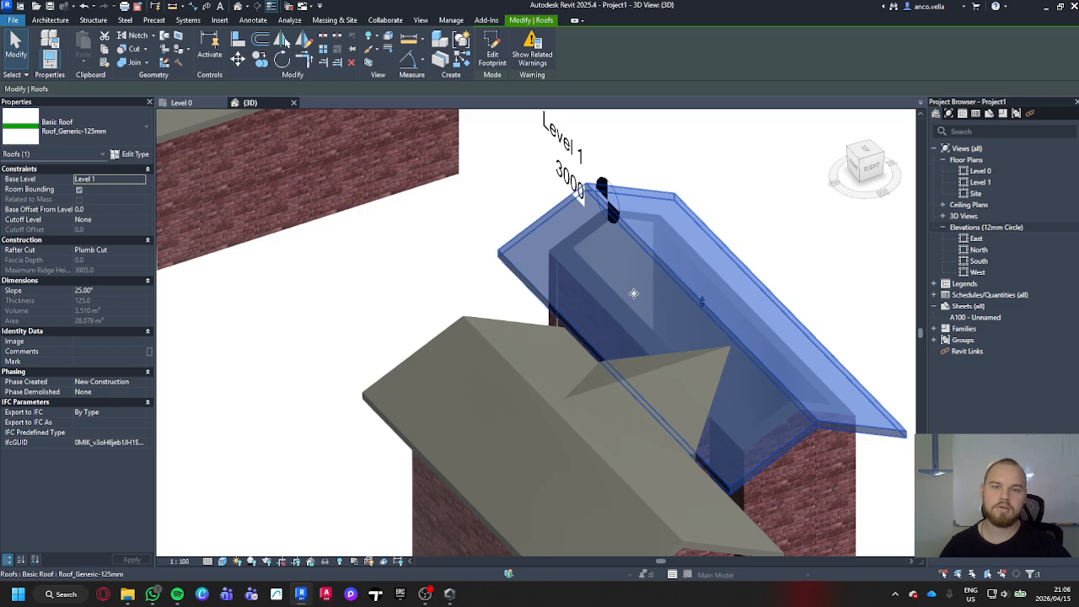
{"action": "left_click", "coordinate": [491, 54]}
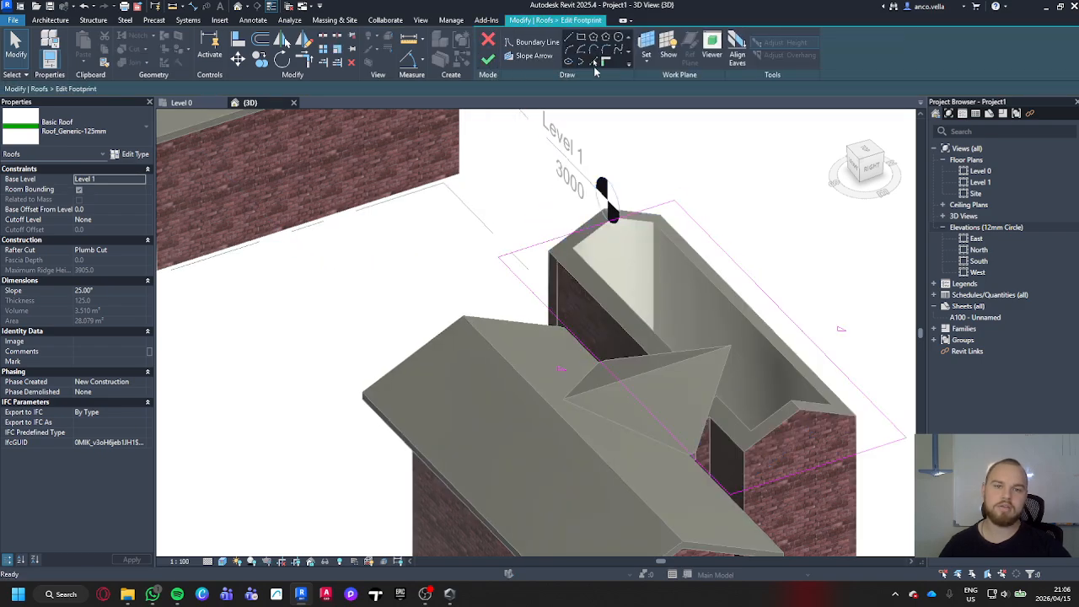
{"action": "left_click", "coordinate": [594, 62]}
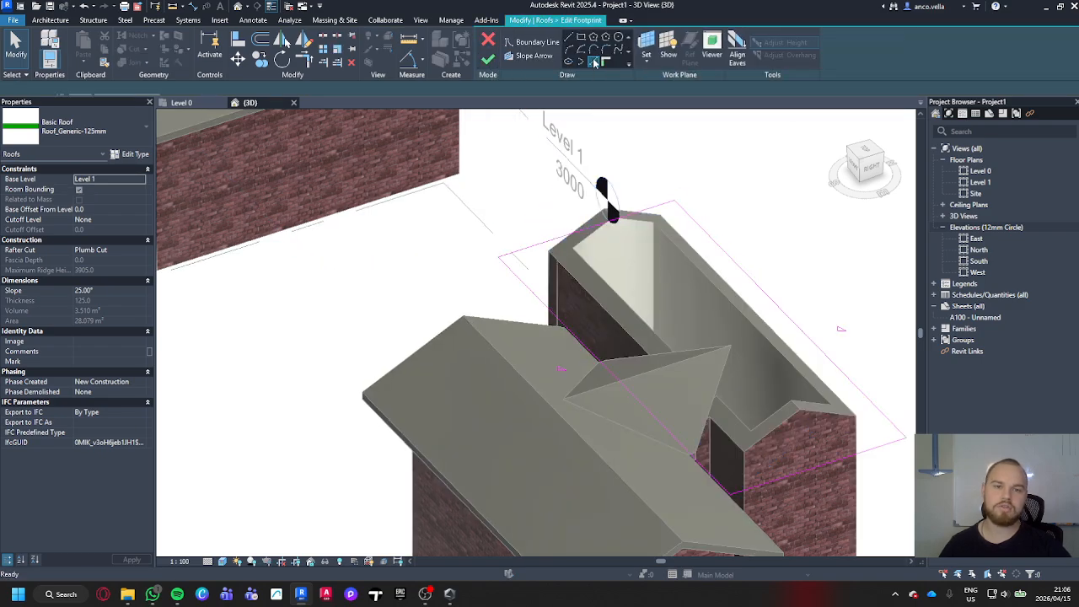
{"action": "left_click", "coordinate": [712, 354]}
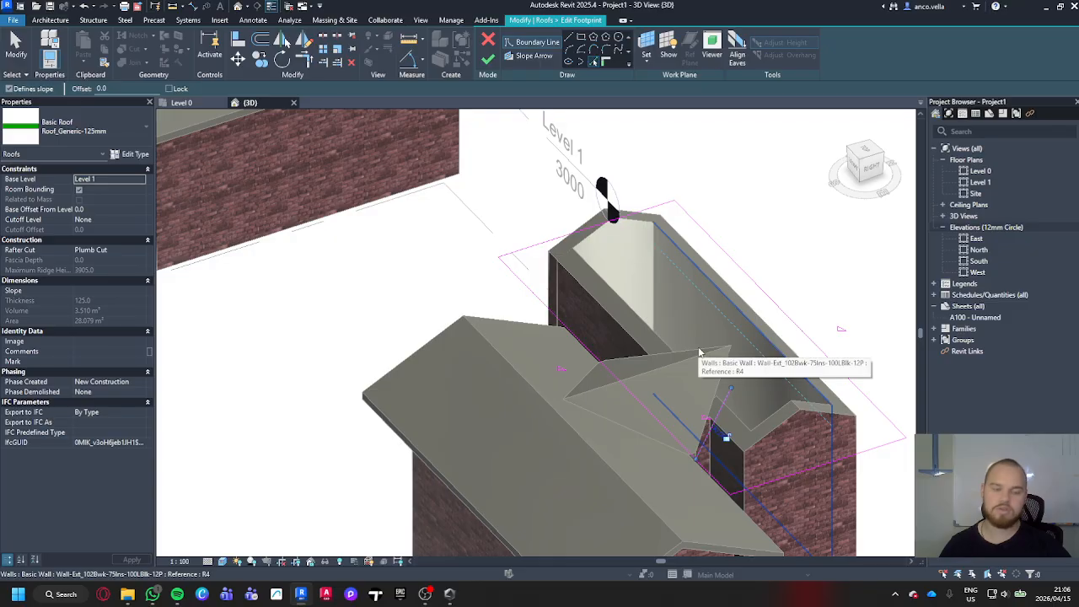
{"action": "left_click", "coordinate": [698, 352]}
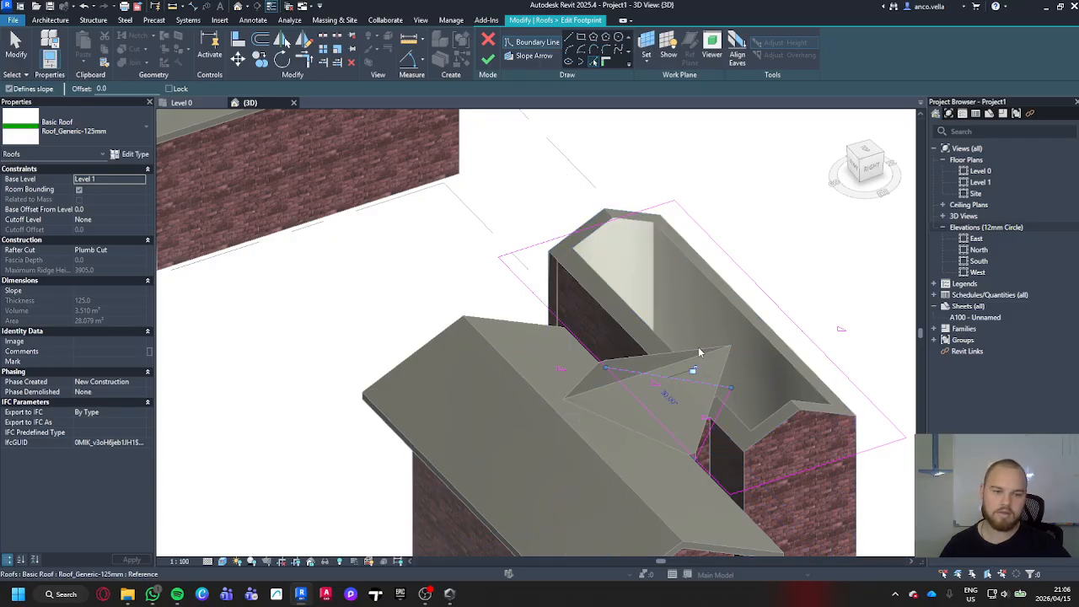
Turn off Defines Slope for the two picked valley lines in the upper wing roof's sketch.
{"action": "middle_click_drag", "start_coordinate": [712, 360], "coordinate": [690, 316]}
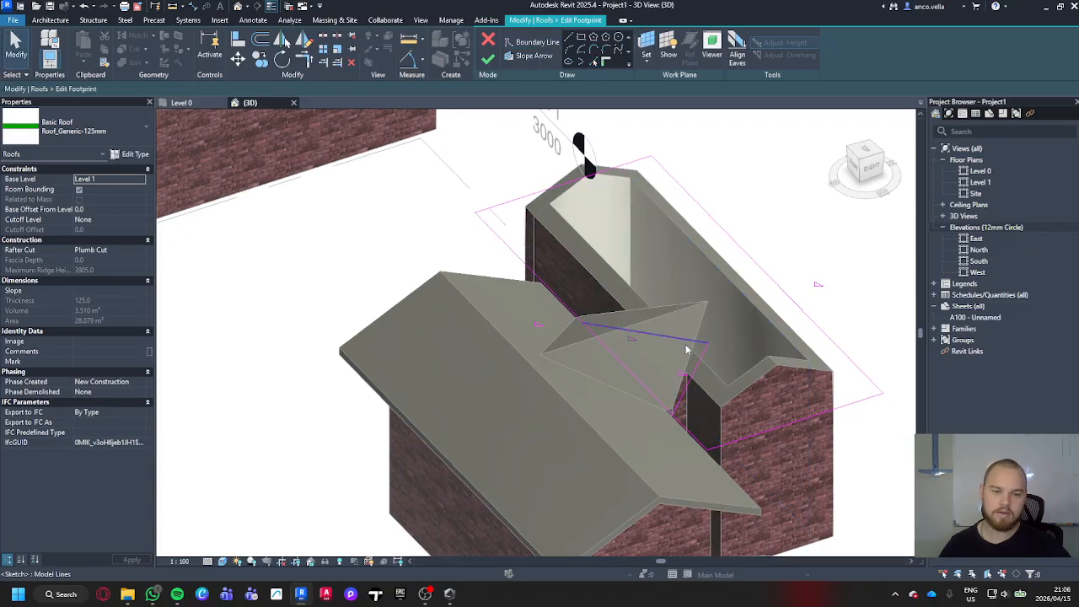
{"action": "left_click", "coordinate": [701, 364]}
{"action": "left_click", "coordinate": [701, 364], "text": "ctrl"}
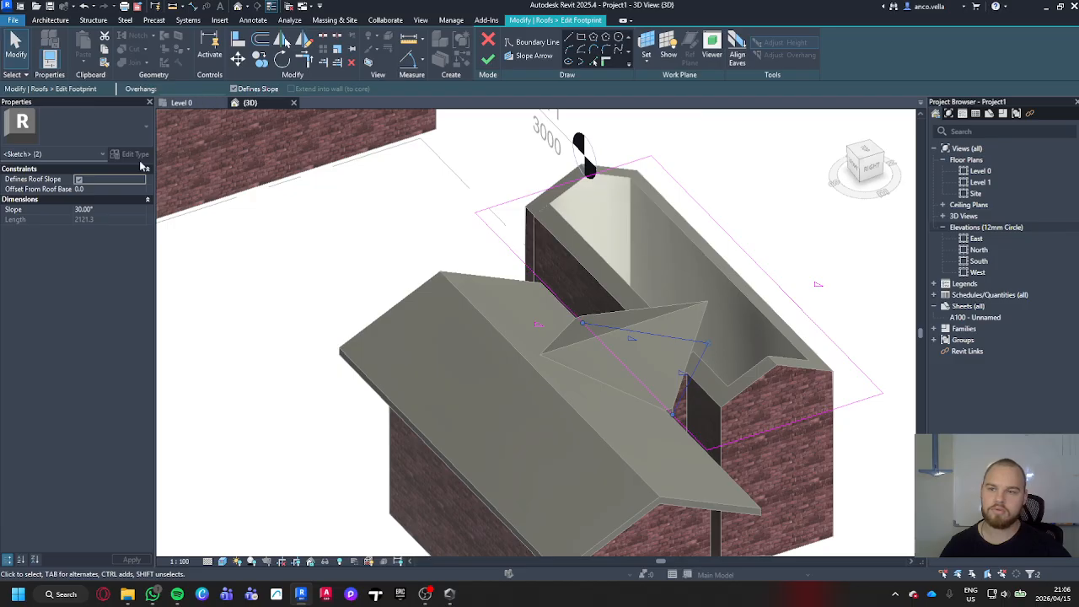
{"action": "left_click", "coordinate": [233, 90]}
{"action": "key", "text": "Escape"}
Split the upper wing roof's eaves line at the neck, trim the pieces to the valley lines, and try to finish the footprint.
{"action": "scroll", "coordinate": [677, 387], "scroll_direction": "up", "scroll_amount": 2}
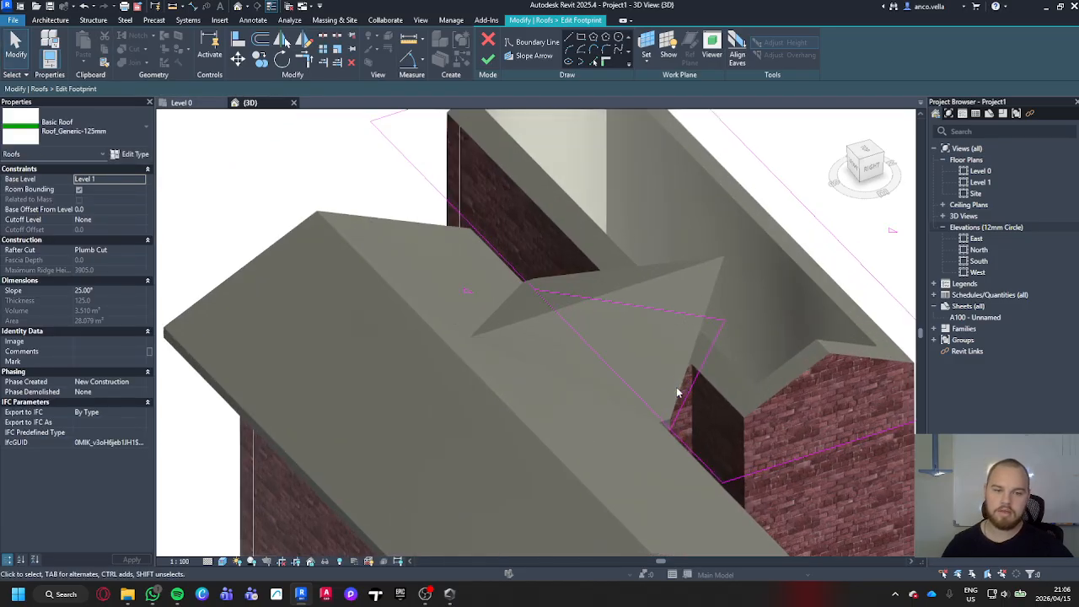
{"action": "middle_click_drag", "start_coordinate": [675, 387], "coordinate": [619, 354]}
{"action": "key", "text": "s"}
{"action": "key", "text": "l"}
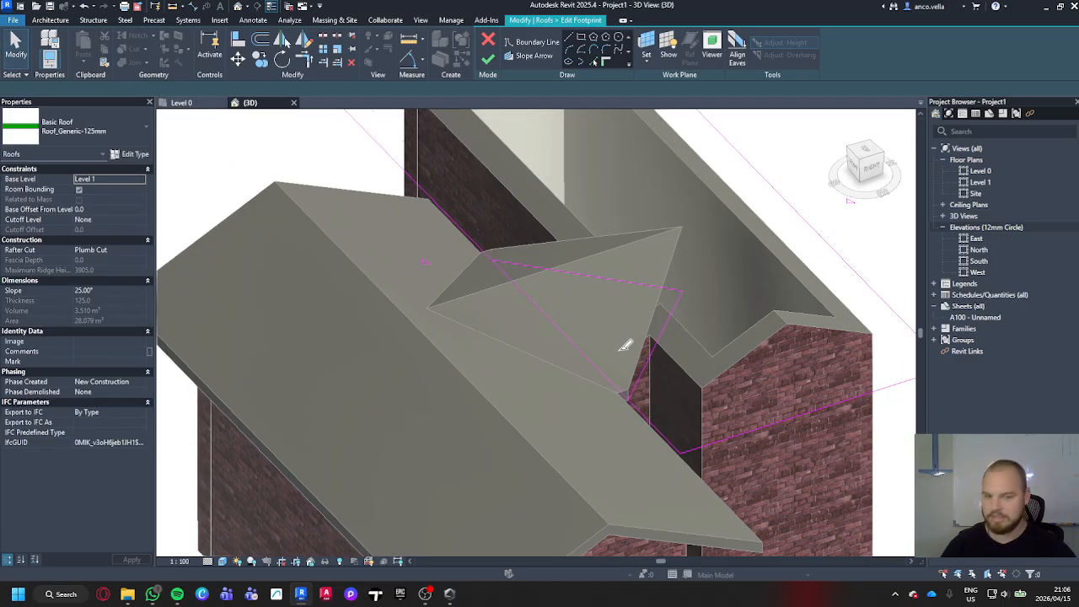
{"action": "key", "text": "t"}
{"action": "key", "text": "r"}
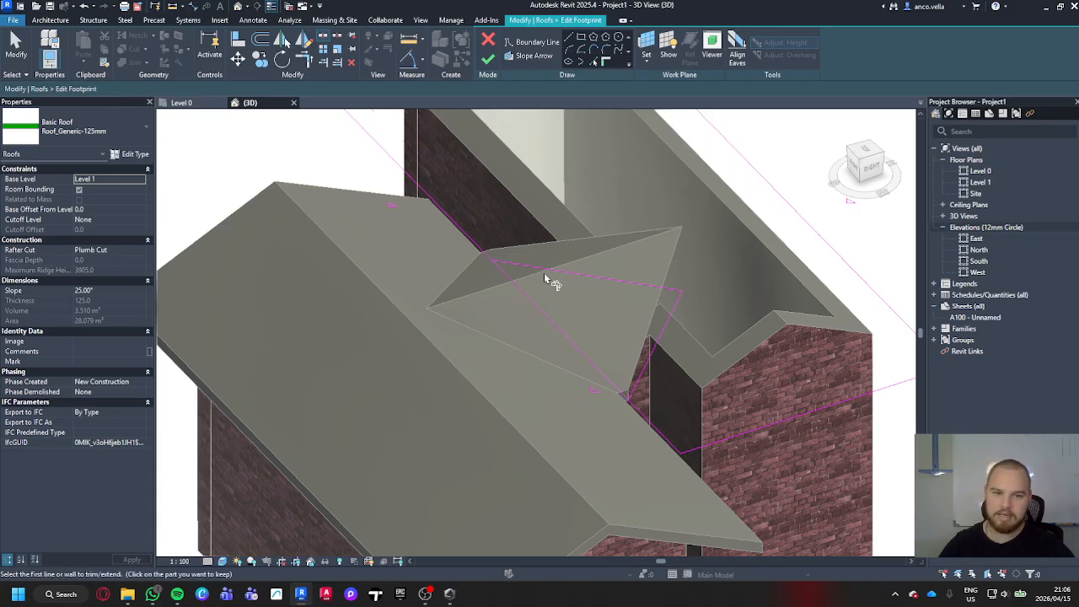
{"action": "left_click", "coordinate": [536, 267]}
{"action": "left_click", "coordinate": [486, 250]}
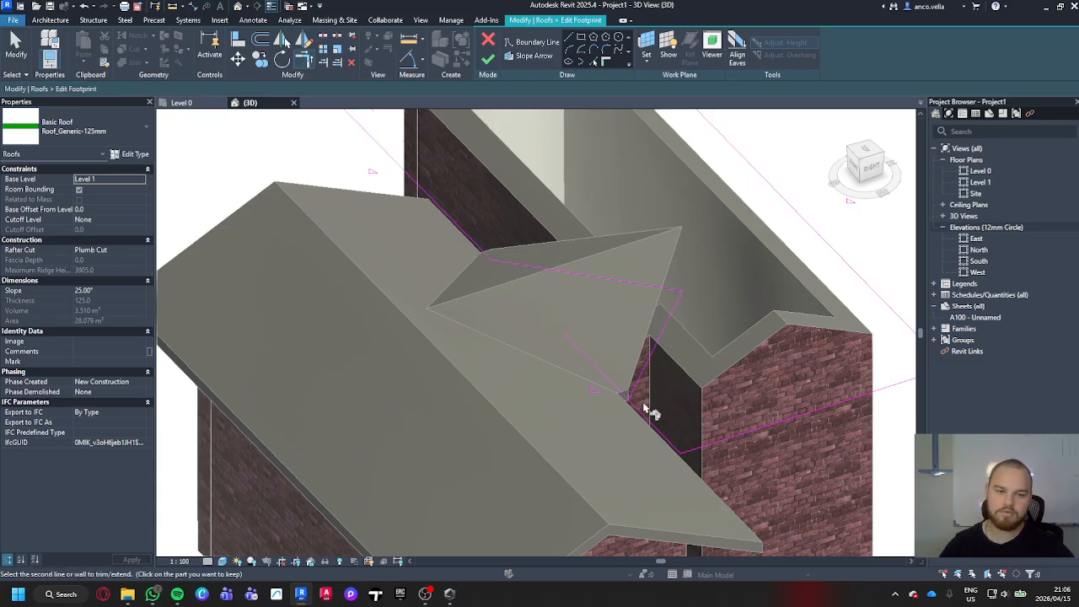
{"action": "key", "text": "Escape"}
{"action": "key", "text": "Escape"}
{"action": "scroll", "coordinate": [682, 363], "scroll_direction": "down", "scroll_amount": 2}
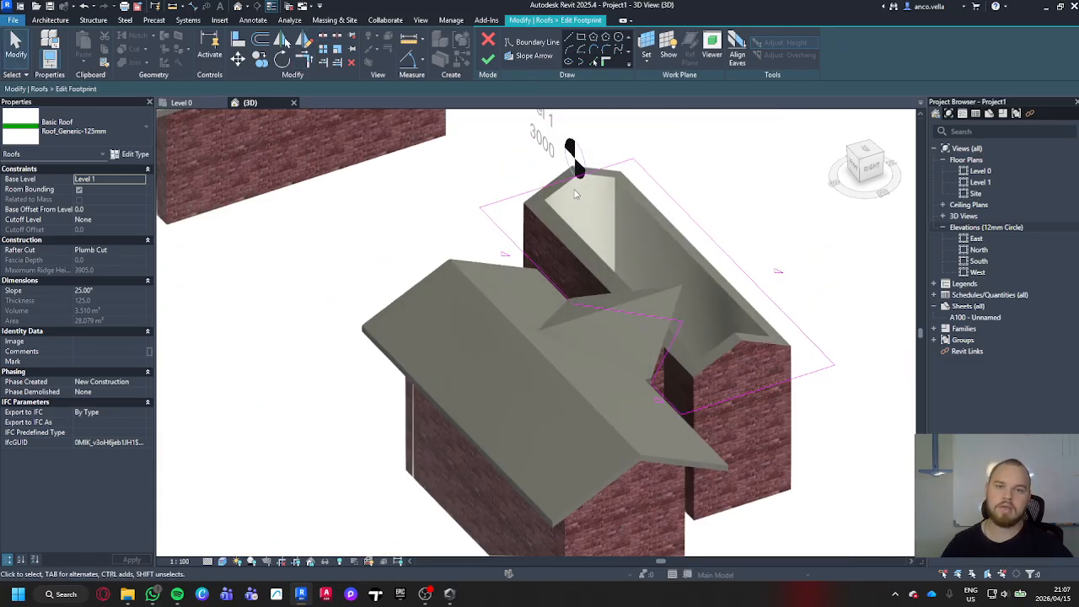
{"action": "left_click", "coordinate": [487, 59]}
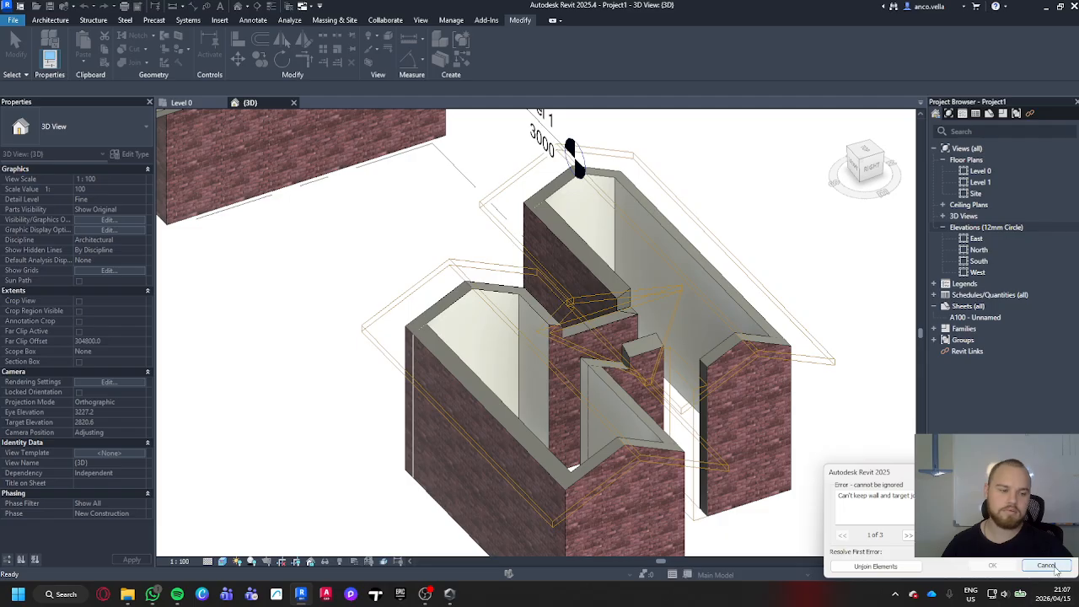
{"action": "left_click", "coordinate": [1051, 567]}
Select both valley lines, nudge them toward the lower wing, and try to finish the footprint again.
{"action": "scroll", "coordinate": [706, 359], "scroll_direction": "up", "scroll_amount": 2}
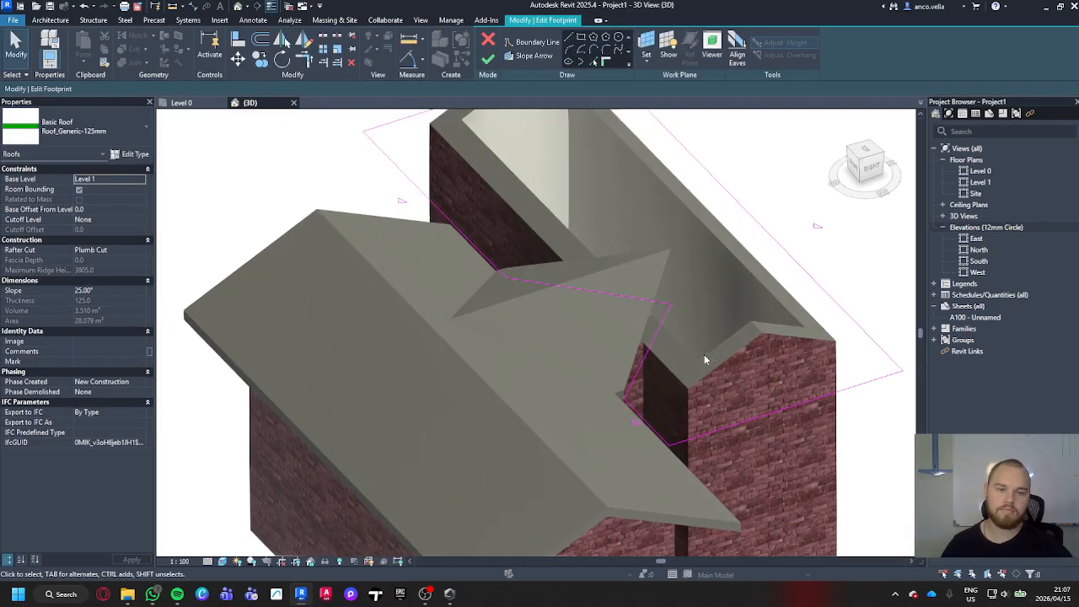
{"action": "left_click", "coordinate": [661, 327]}
{"action": "left_click", "coordinate": [648, 305], "text": "ctrl"}
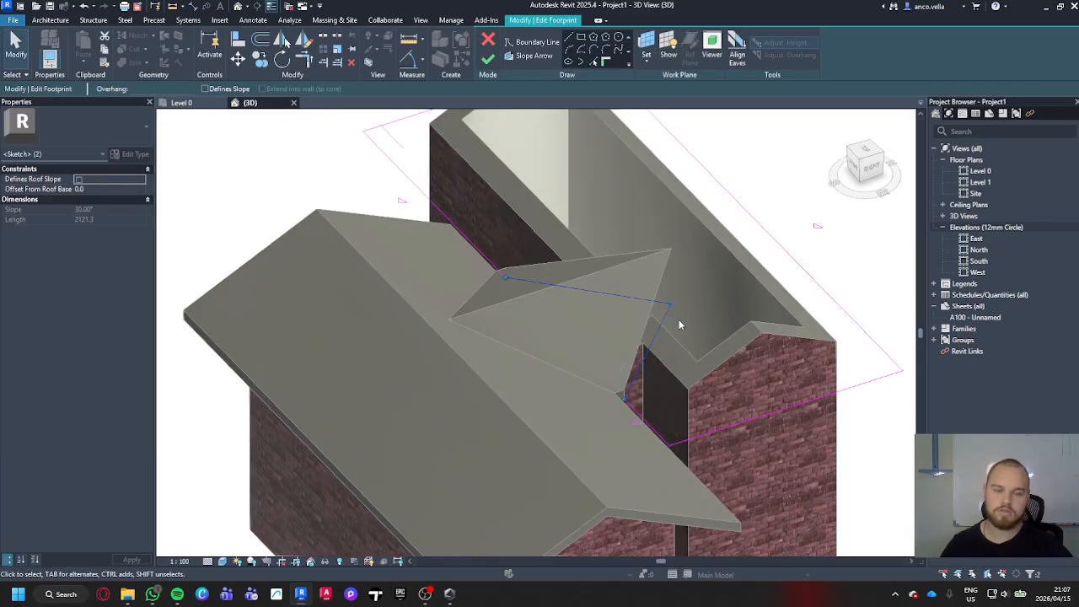
{"action": "key", "text": "Left"}
{"action": "key", "text": "Left"}
{"action": "key", "text": "Left"}
{"action": "key", "text": "Left"}
{"action": "key", "text": "Left"}
{"action": "key", "text": "Left"}
{"action": "key", "text": "Left"}
{"action": "key", "text": "Left"}
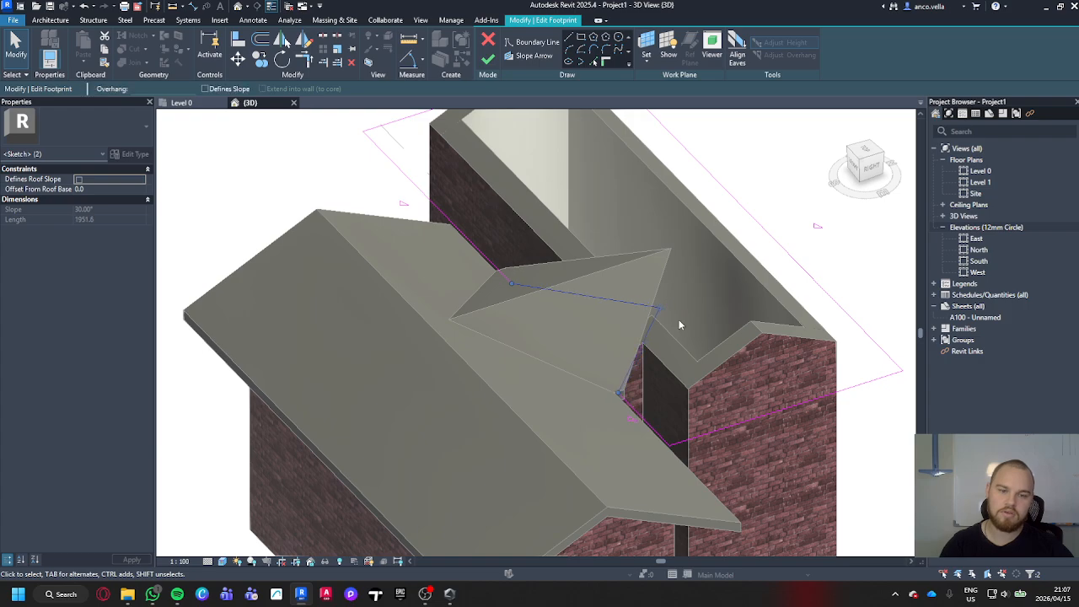
{"action": "left_click", "coordinate": [488, 59]}
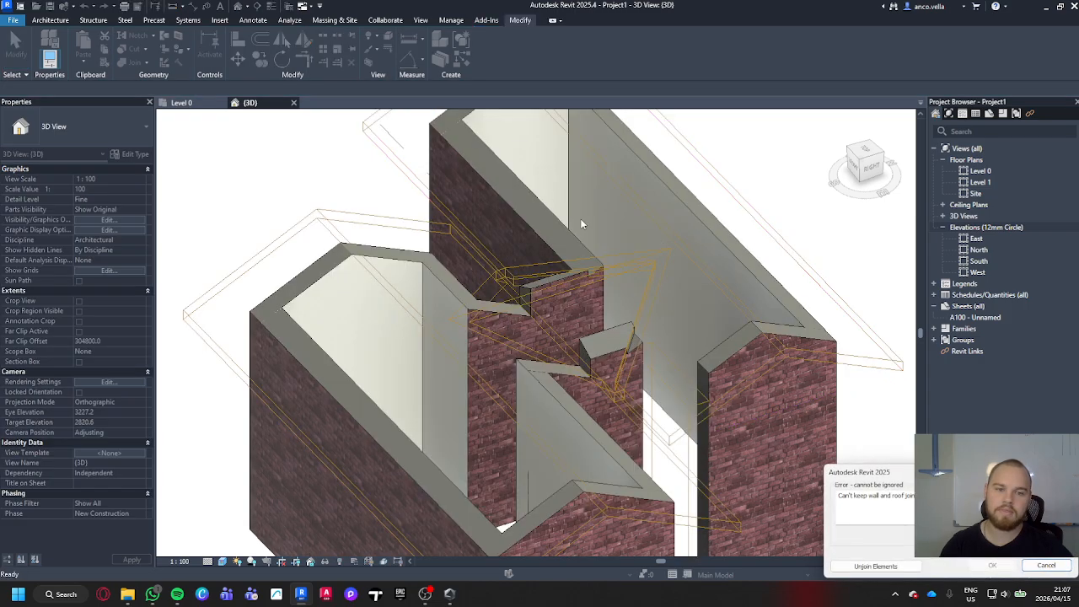
{"action": "left_click", "coordinate": [1046, 565]}
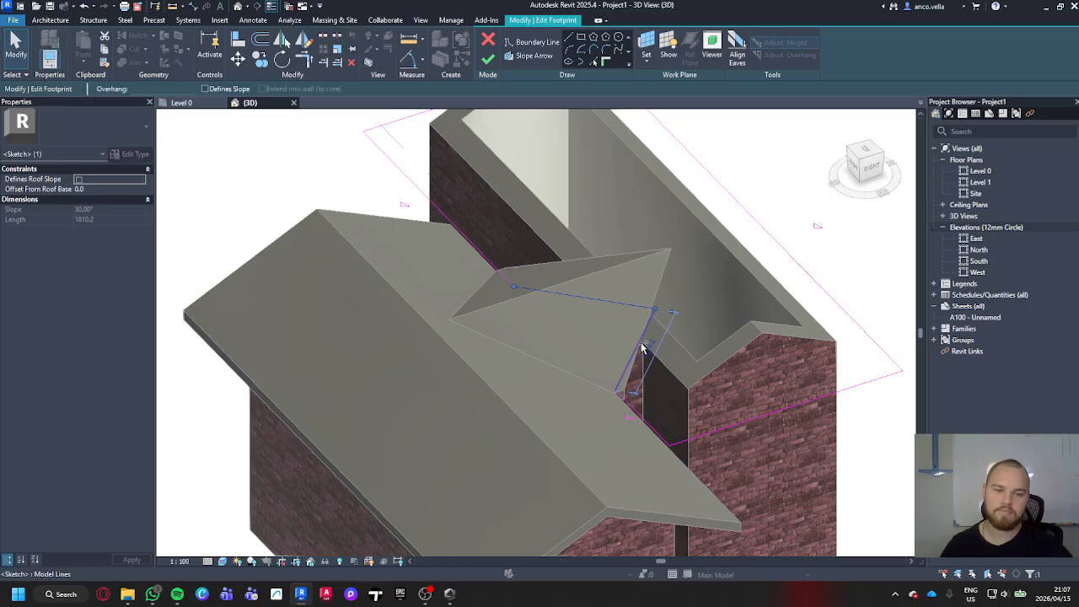
In the Level 0 plan, nudge the two valley lines further toward the lower wing and finish the roof footprint.
{"action": "left_click", "coordinate": [181, 102]}
{"action": "scroll", "coordinate": [465, 284], "scroll_direction": "up", "scroll_amount": 2}
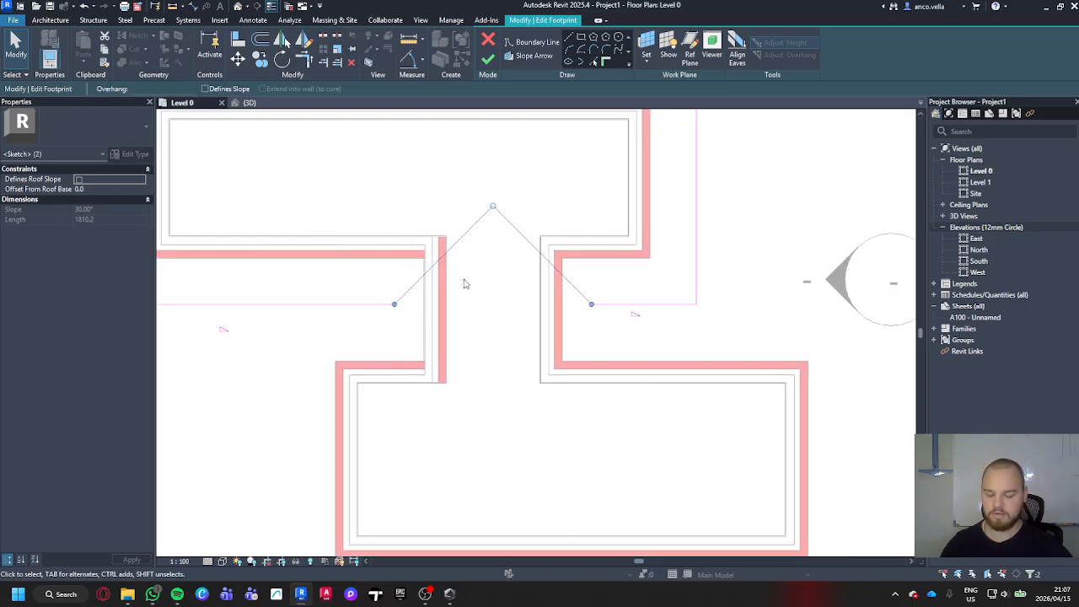
{"action": "key", "text": "Down"}
{"action": "key", "text": "Down"}
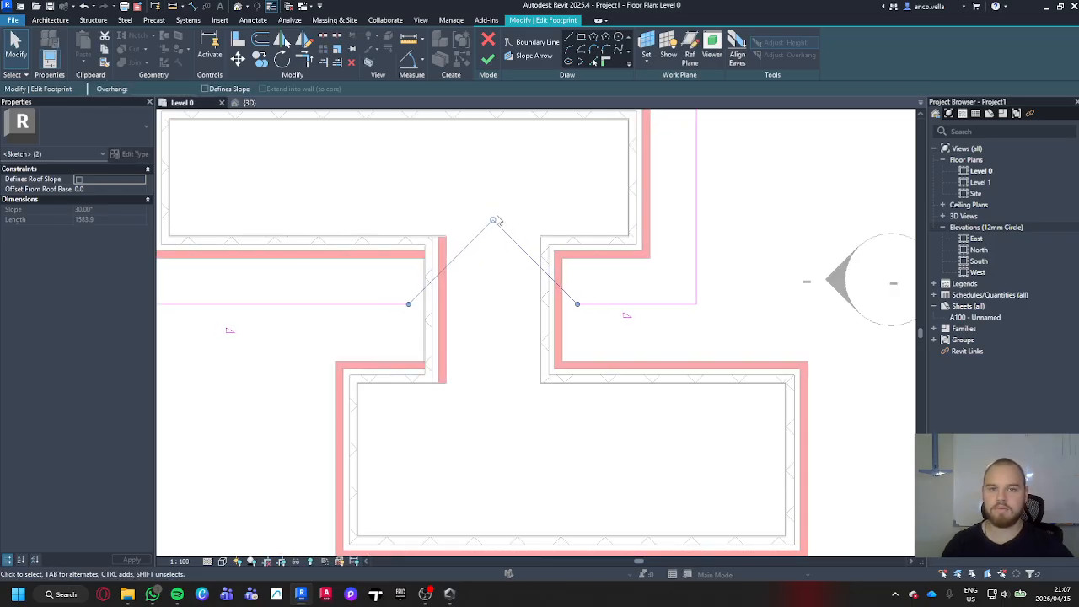
{"action": "left_click", "coordinate": [488, 59]}
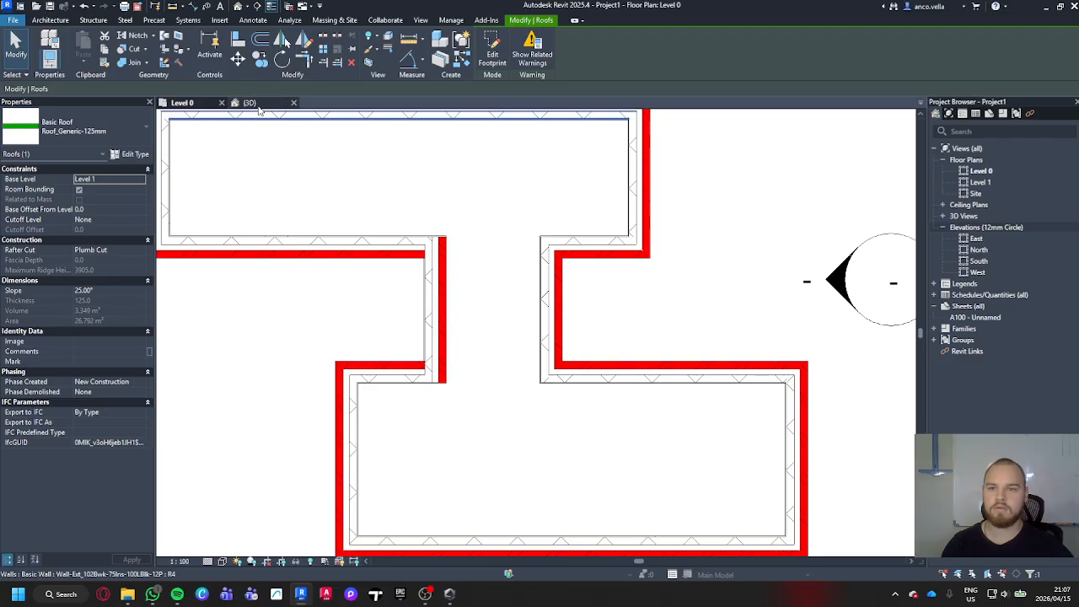
Return to the 3D view and delete the gable roof from the separate rectangular building.
{"action": "left_click", "coordinate": [249, 102]}
{"action": "middle_click_drag", "start_coordinate": [674, 203], "coordinate": [762, 332], "text": "shift"}
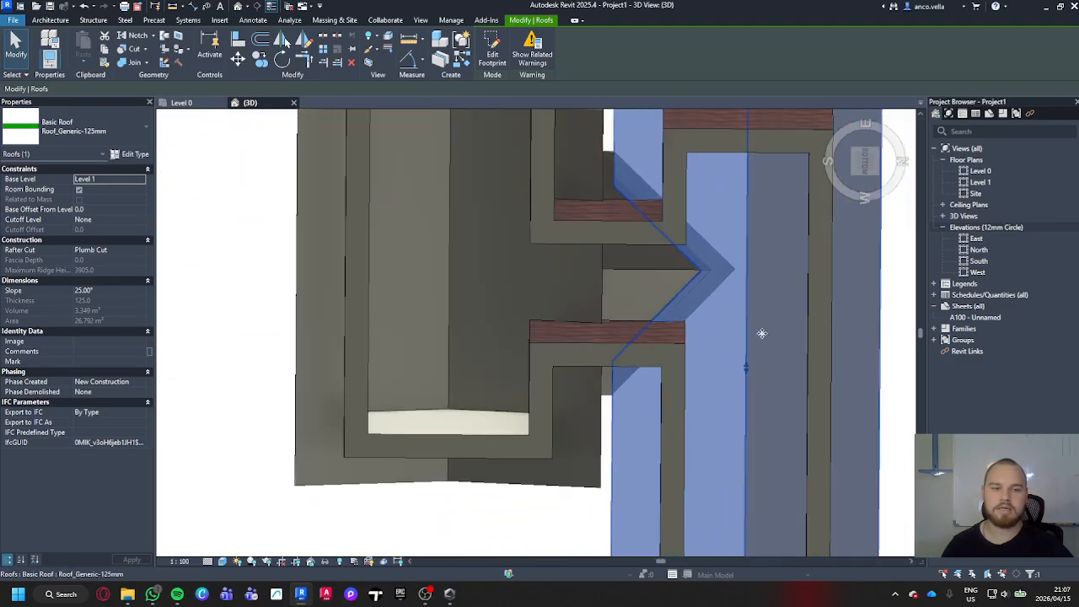
{"action": "scroll", "coordinate": [696, 273], "scroll_direction": "up", "scroll_amount": 2}
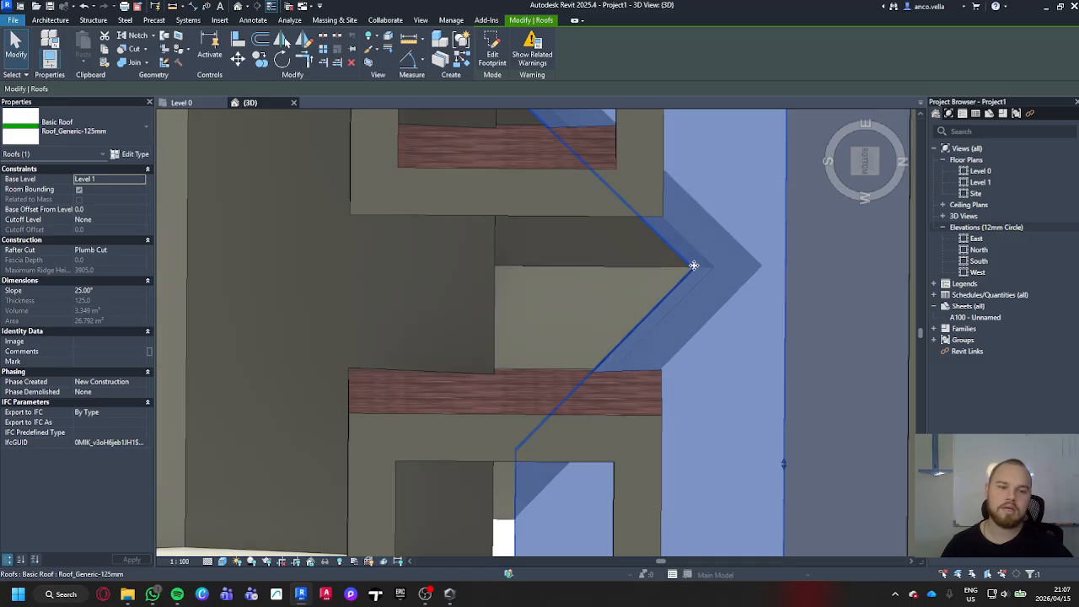
{"action": "middle_click_drag", "start_coordinate": [712, 271], "coordinate": [835, 429], "text": "shift"}
{"action": "left_click", "coordinate": [835, 429]}
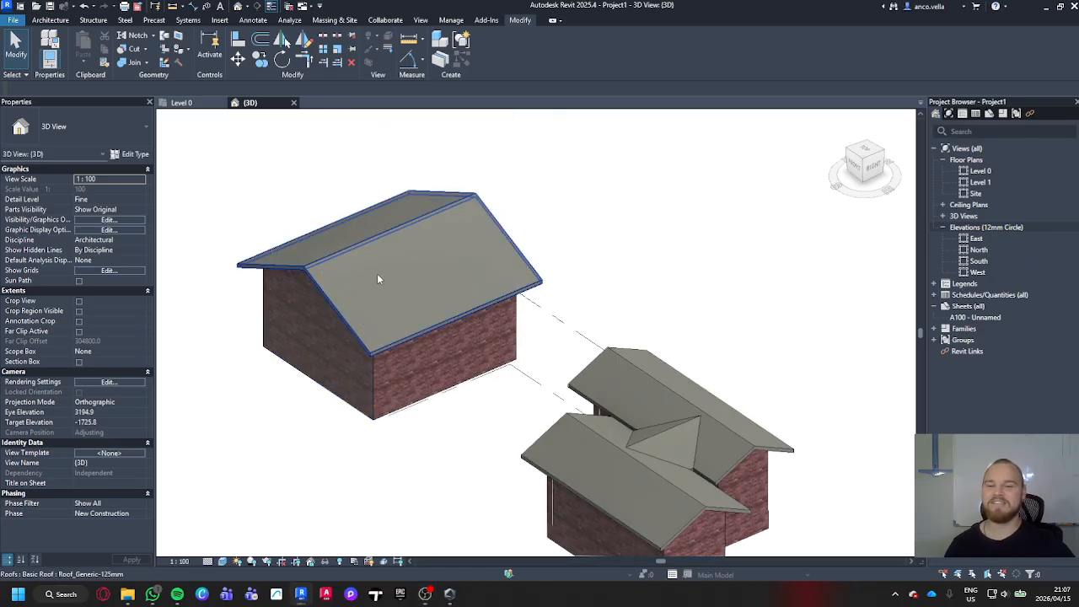
{"action": "left_click", "coordinate": [377, 273]}
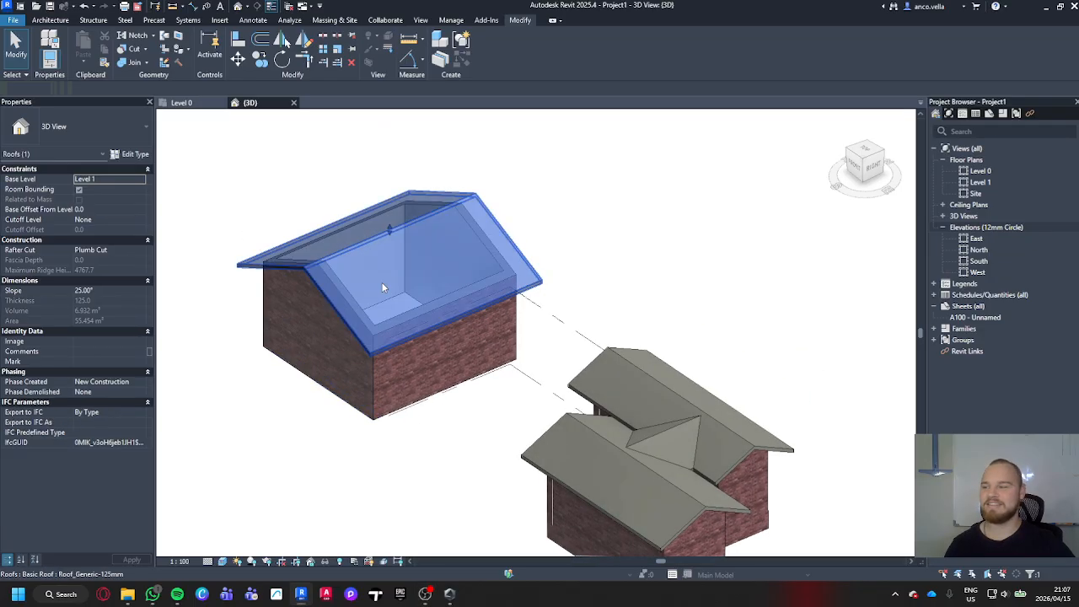
{"action": "key", "text": "Delete"}
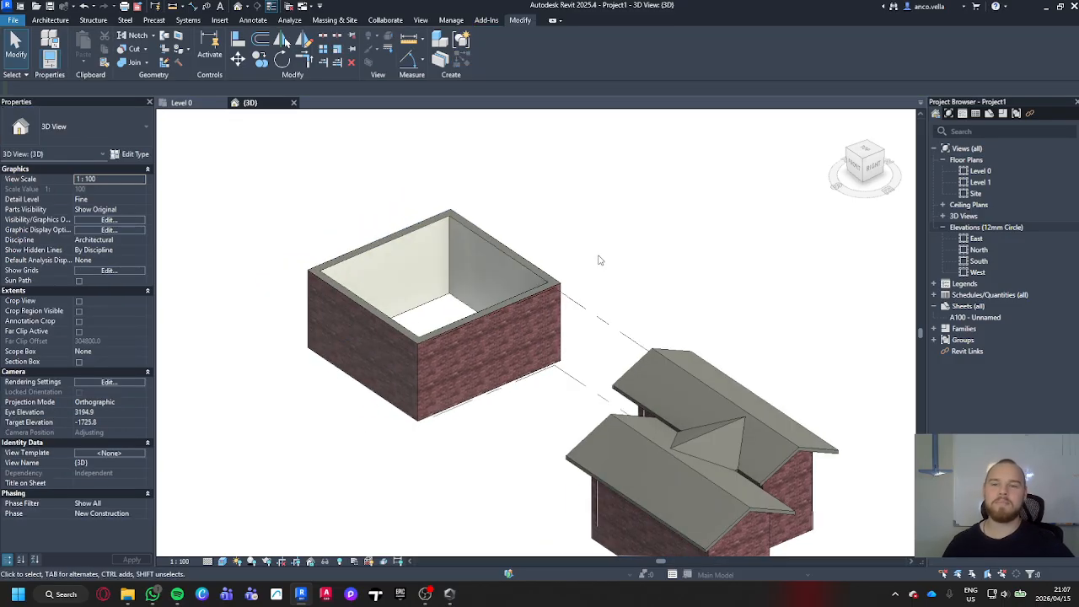
Start a Roof by Extrusion with the rectangular building's front wall face as work plane, referenced to Level 1 with 0.0 offset.
{"action": "middle_click_drag", "start_coordinate": [598, 259], "coordinate": [598, 230], "text": "shift"}
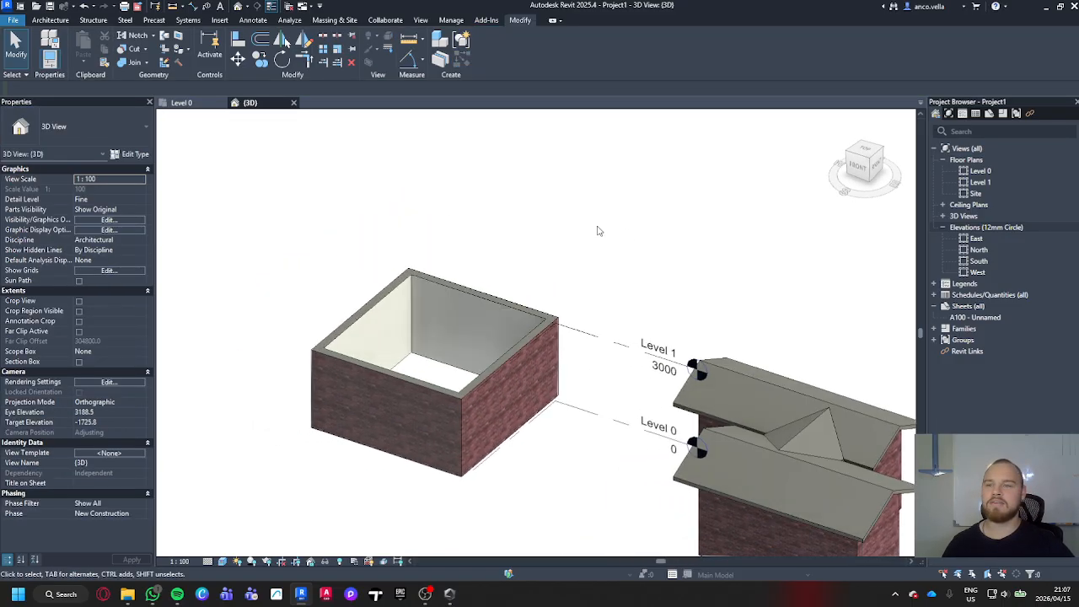
{"action": "left_click", "coordinate": [55, 21]}
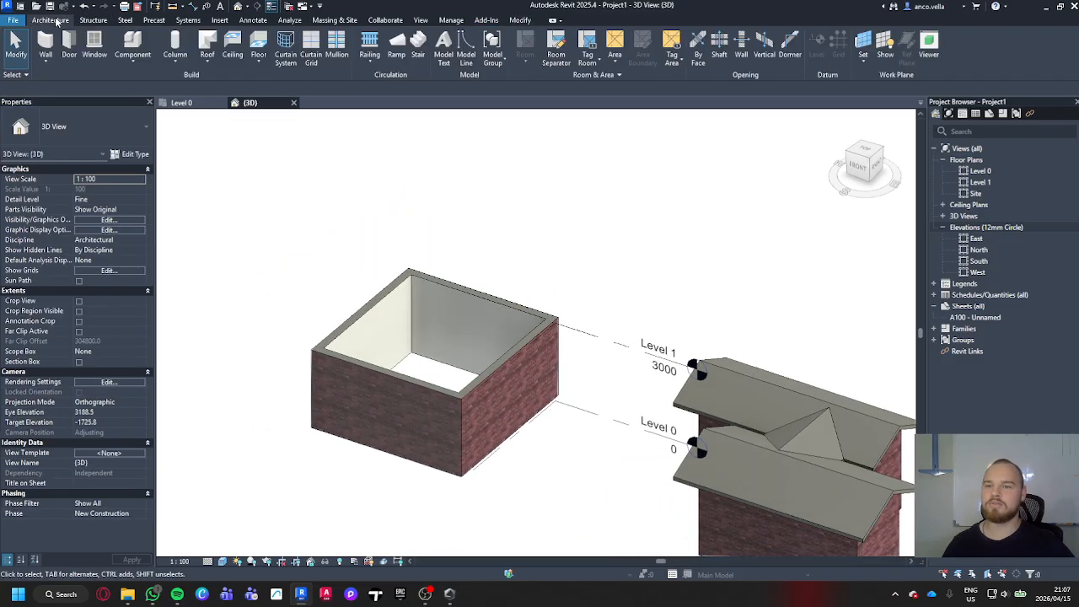
{"action": "left_click", "coordinate": [204, 46]}
{"action": "left_click", "coordinate": [564, 183]}
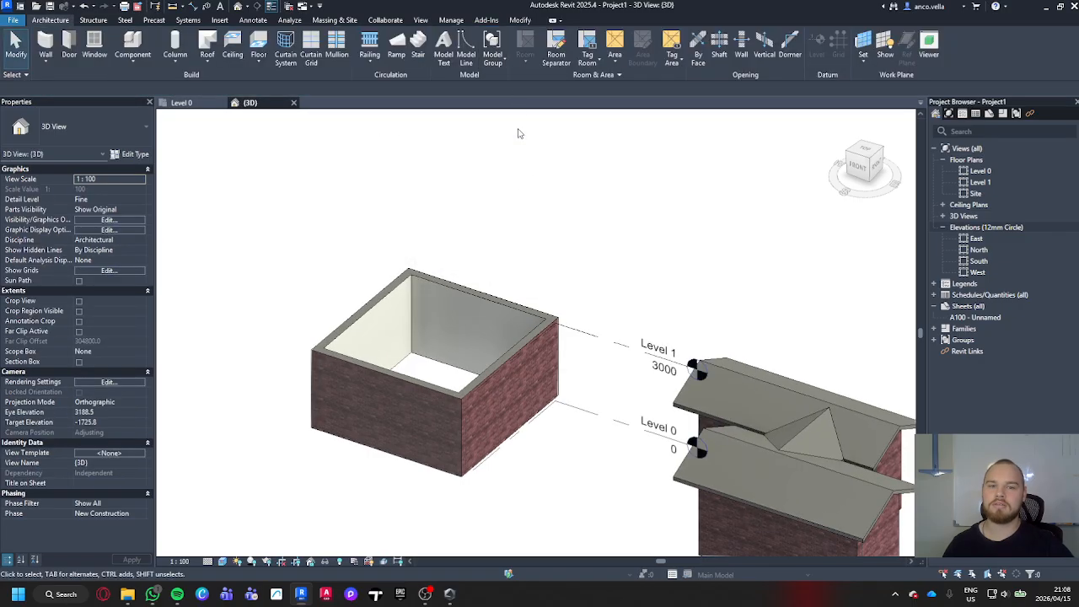
{"action": "left_click", "coordinate": [214, 59]}
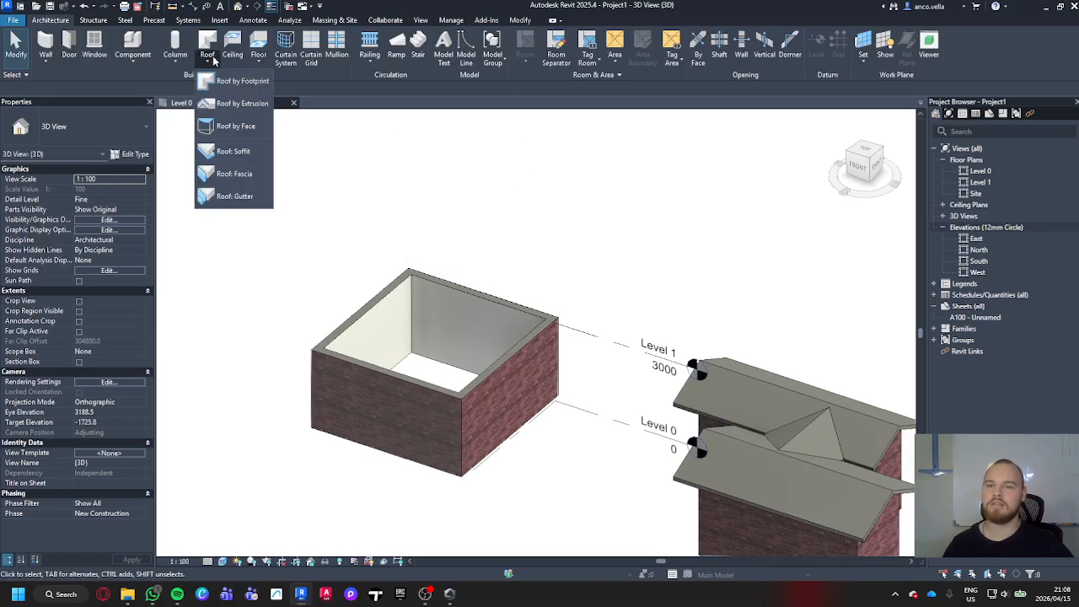
{"action": "left_click", "coordinate": [248, 105]}
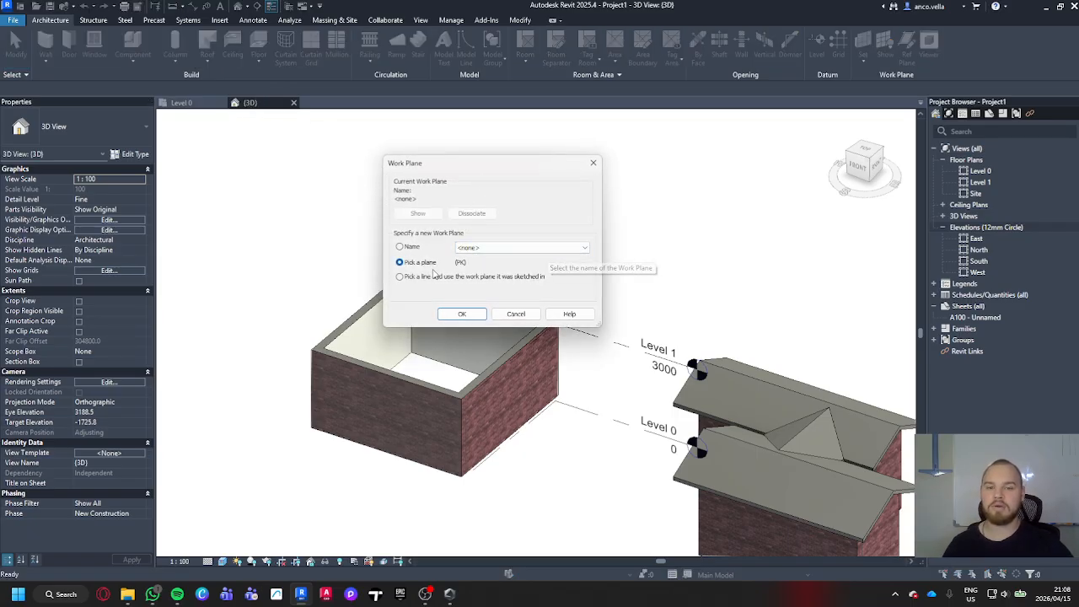
{"action": "left_click", "coordinate": [462, 313]}
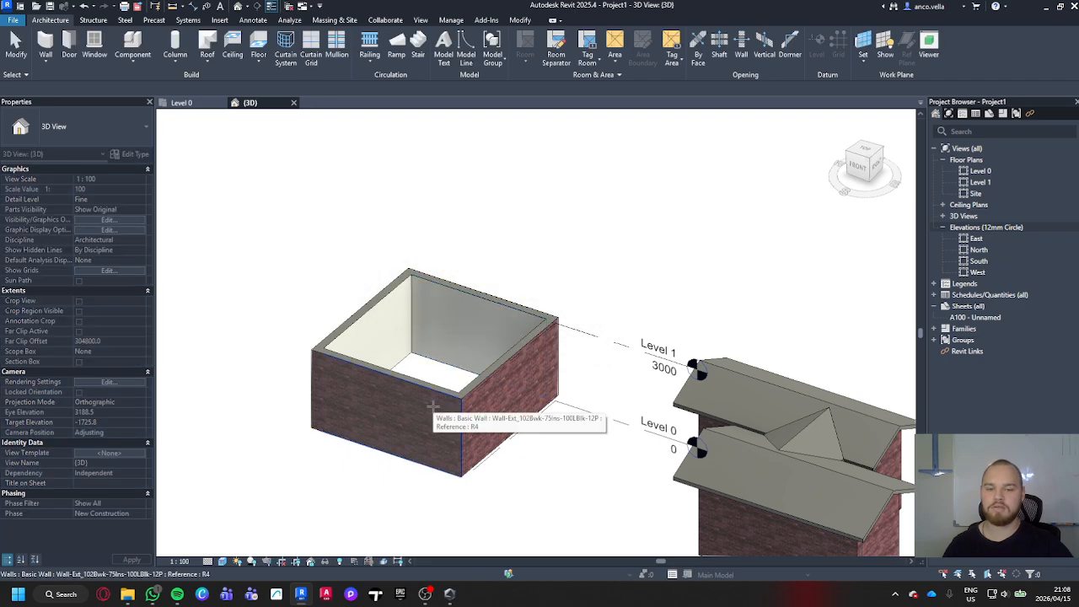
{"action": "left_click", "coordinate": [433, 411]}
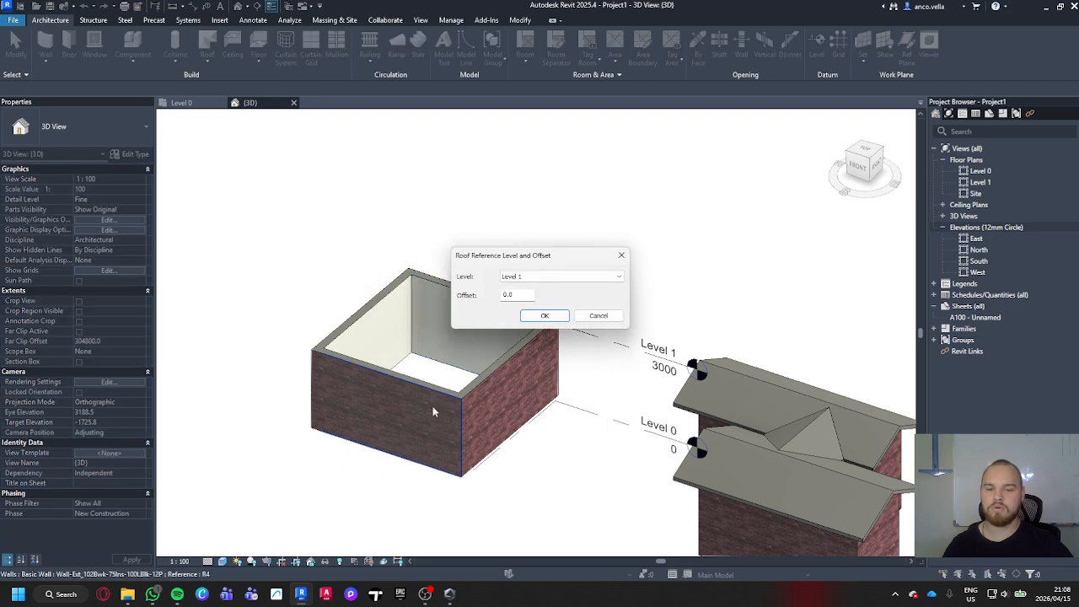
{"action": "left_click", "coordinate": [539, 316]}
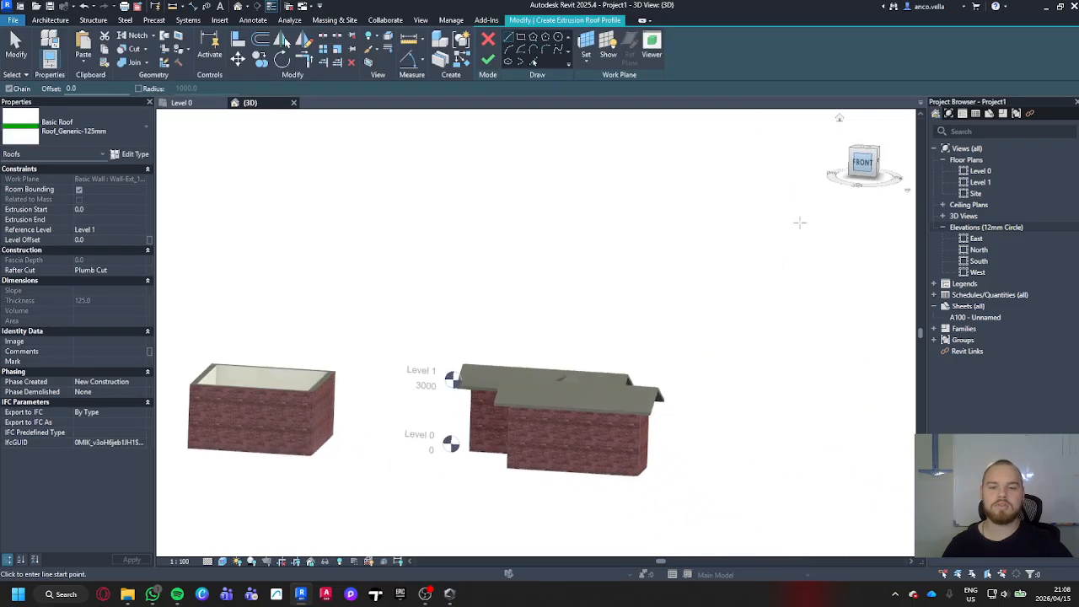
Sketch a wavy spline roof profile across the rectangular building's front wall, extending past both wall ends and rising steeply at one end.
{"action": "scroll", "coordinate": [532, 335], "scroll_direction": "up", "scroll_amount": 5}
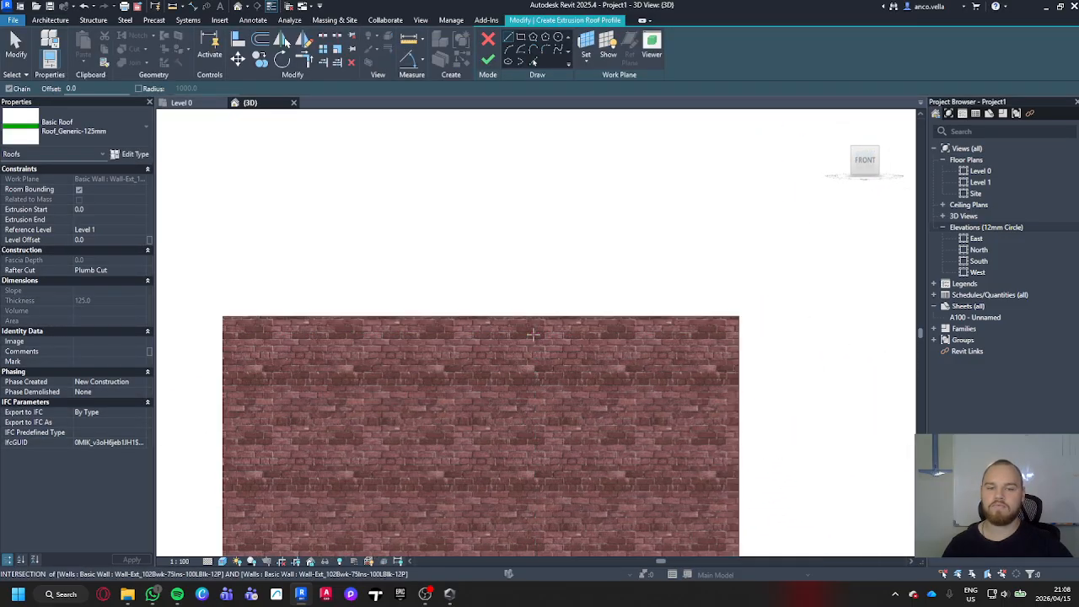
{"action": "middle_click_drag", "start_coordinate": [532, 335], "coordinate": [629, 350]}
{"action": "scroll", "coordinate": [691, 349], "scroll_direction": "down", "scroll_amount": 2}
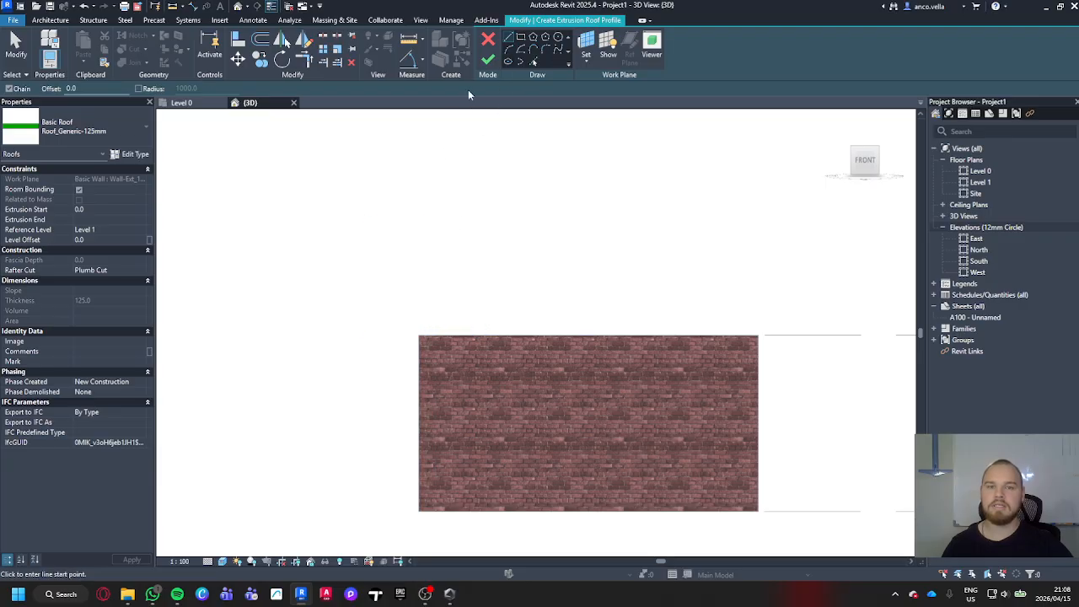
{"action": "left_click", "coordinate": [557, 50]}
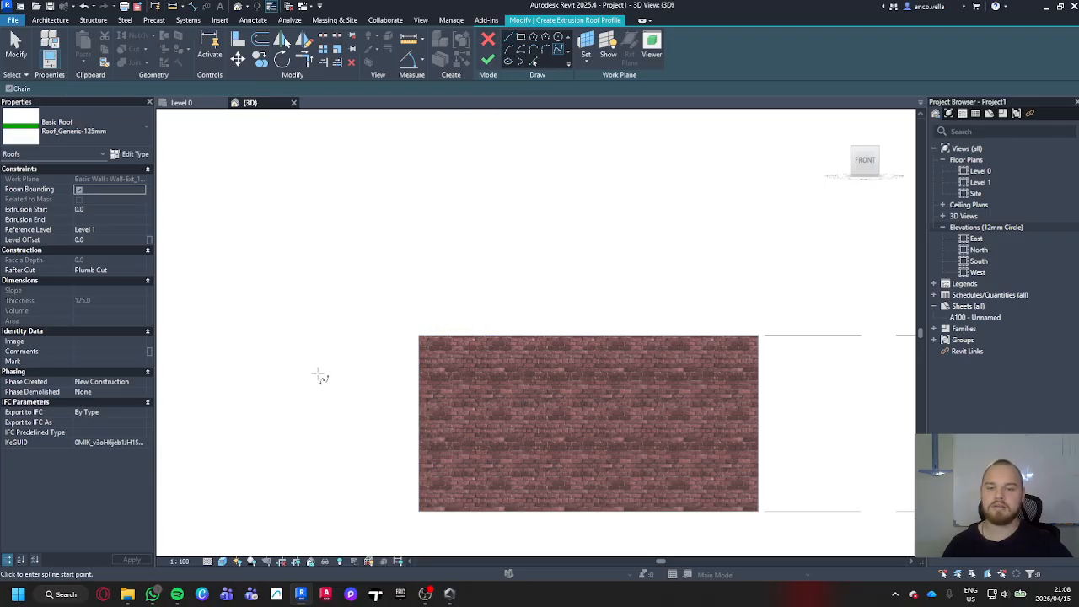
{"action": "left_click", "coordinate": [295, 412]}
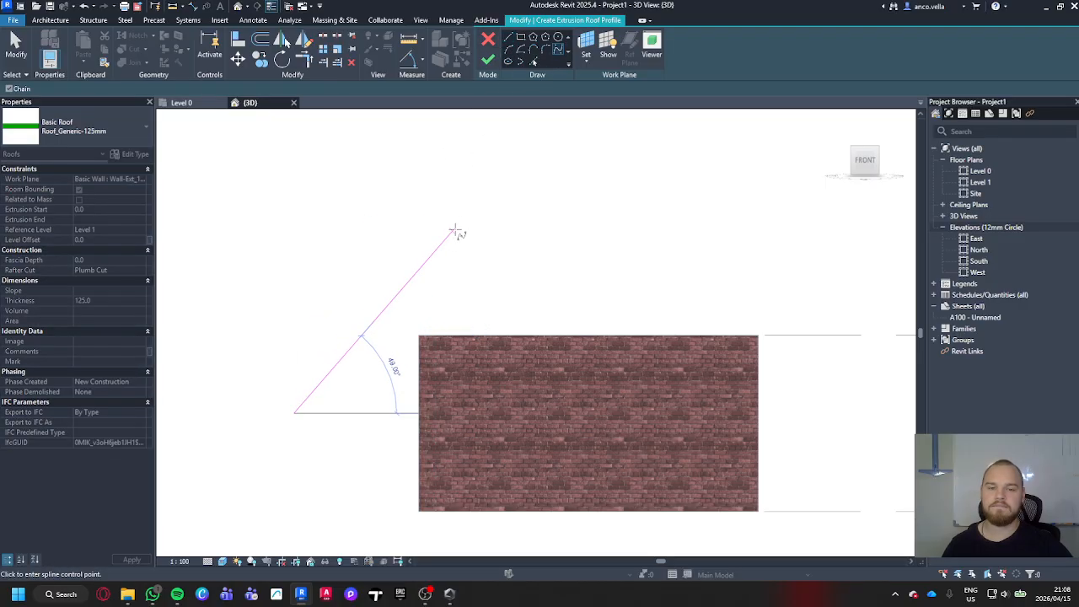
{"action": "left_click", "coordinate": [457, 199]}
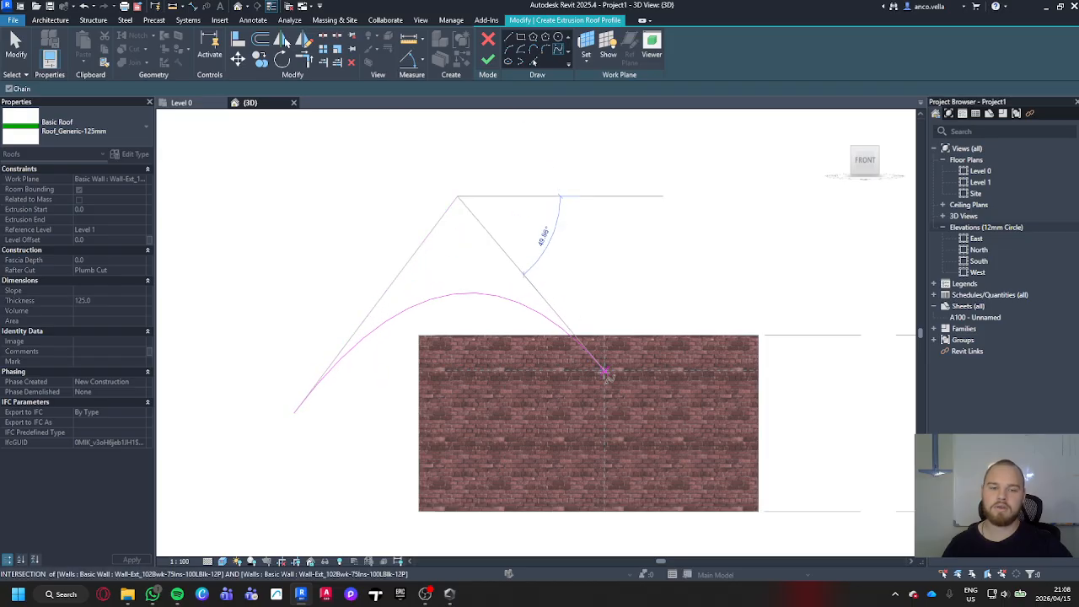
{"action": "left_click", "coordinate": [649, 413]}
{"action": "middle_click_drag", "start_coordinate": [848, 258], "coordinate": [746, 253]}
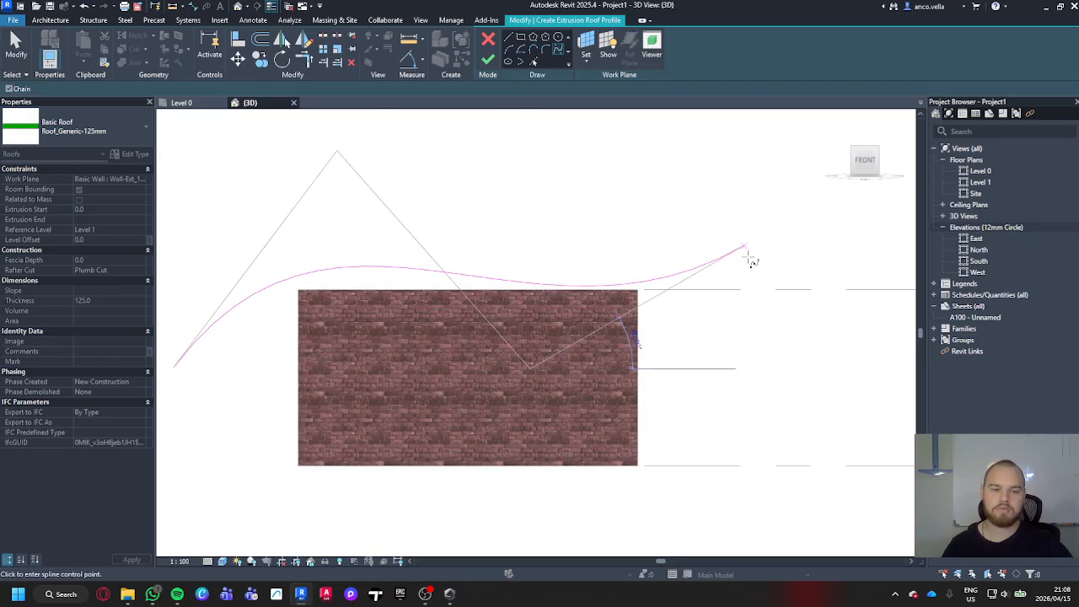
{"action": "left_click", "coordinate": [761, 323]}
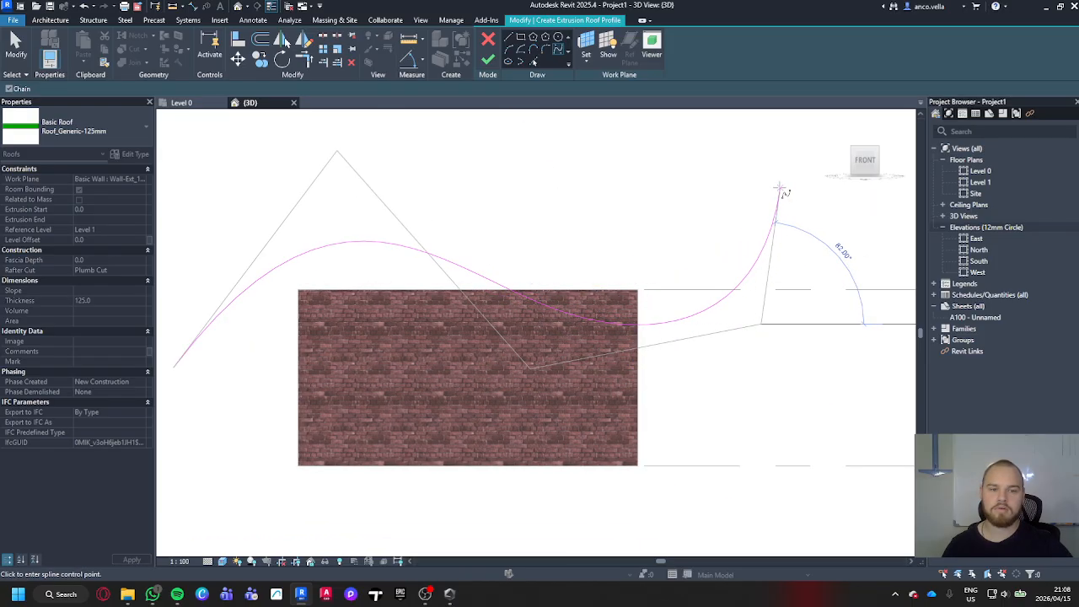
{"action": "left_click", "coordinate": [784, 190]}
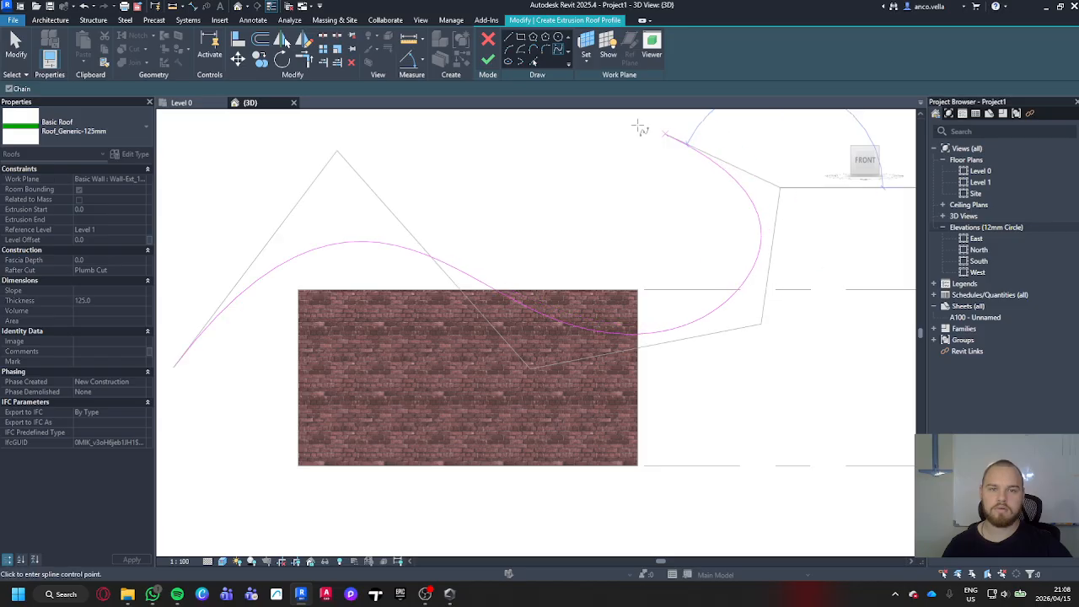
End the spline without adding any line segments and finish the extrusion roof profile.
{"action": "left_click", "coordinate": [508, 37]}
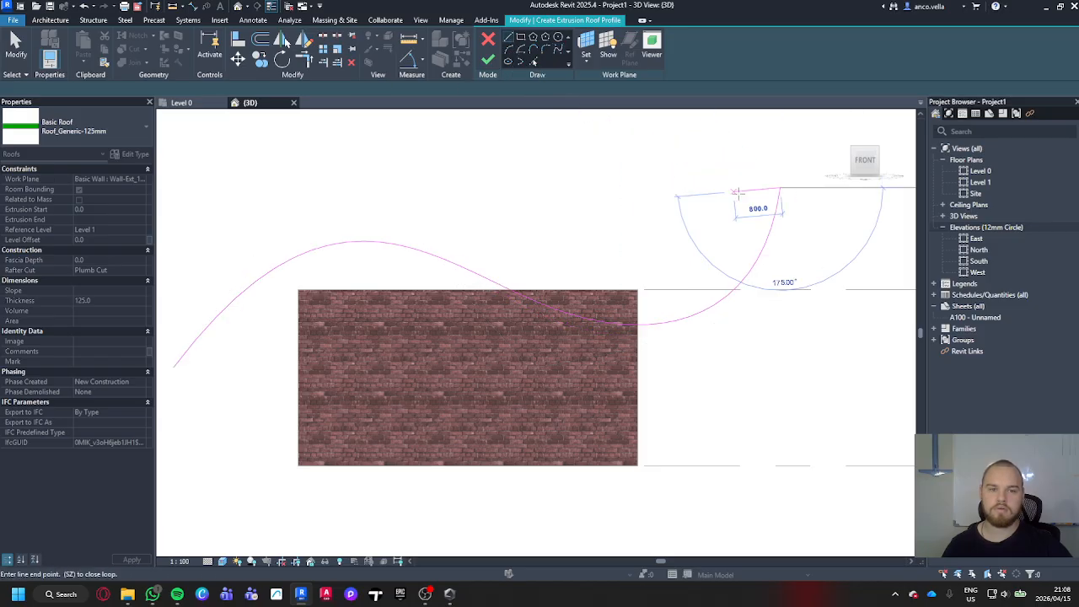
{"action": "scroll", "coordinate": [777, 188], "scroll_direction": "up", "scroll_amount": 4}
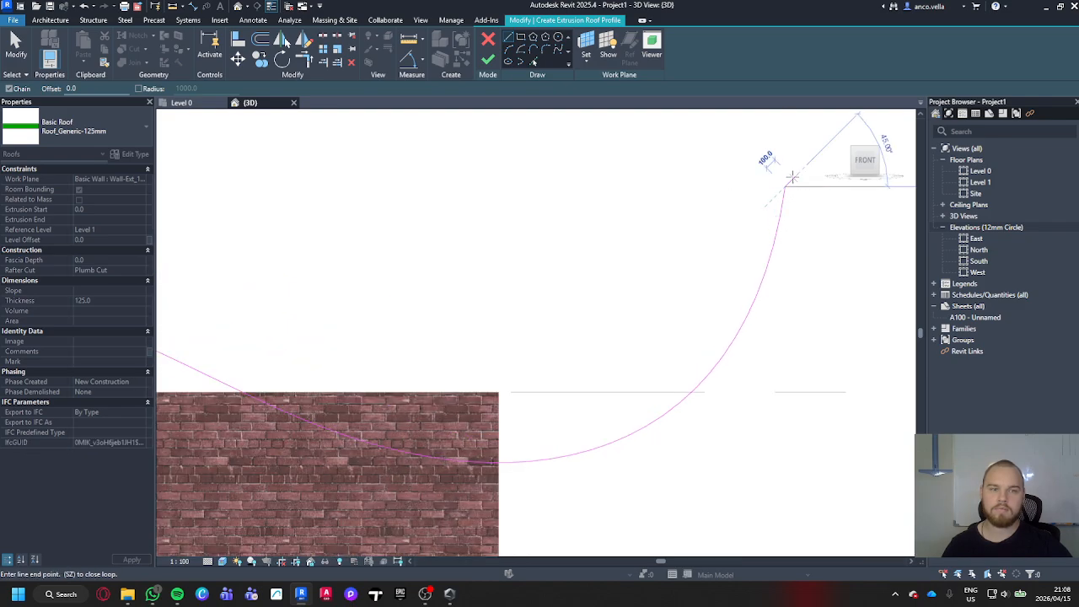
{"action": "key", "text": "Escape"}
{"action": "scroll", "coordinate": [783, 177], "scroll_direction": "down", "scroll_amount": 5}
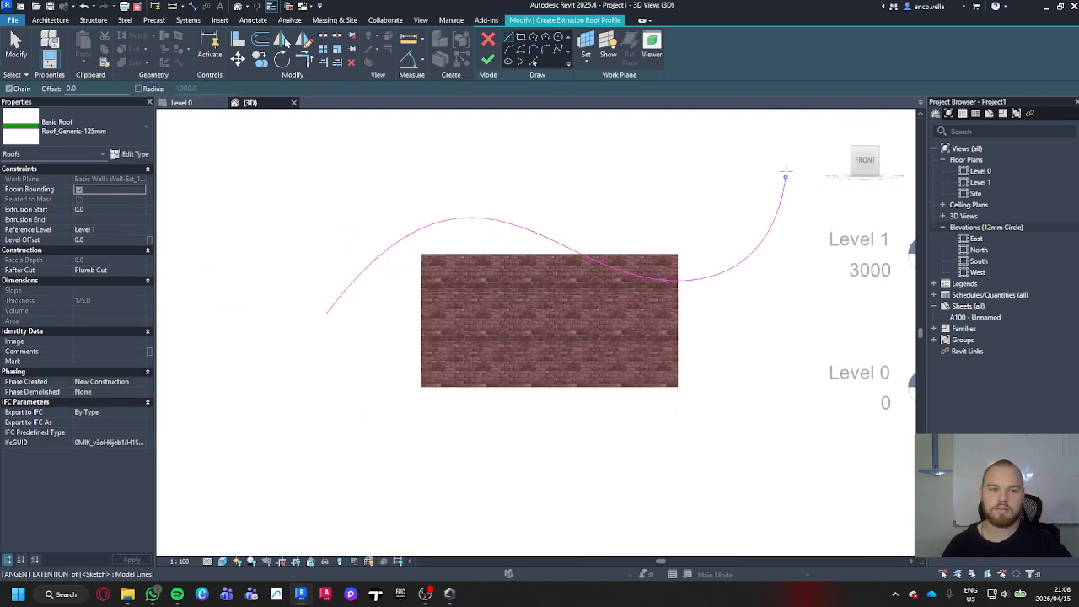
{"action": "key", "text": "Escape"}
{"action": "middle_click_drag", "start_coordinate": [748, 282], "coordinate": [726, 285]}
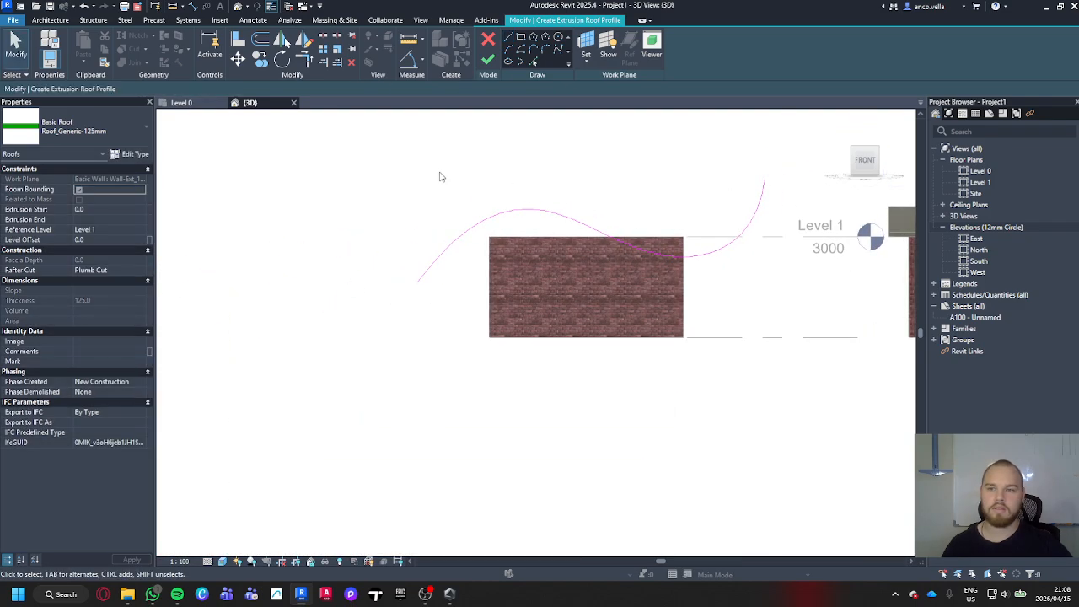
{"action": "left_click", "coordinate": [488, 60]}
From the top view, stretch both extrusion ends of the curved roof beyond the rectangular building's walls to form overhangs.
{"action": "scroll", "coordinate": [640, 201], "scroll_direction": "down", "scroll_amount": 2}
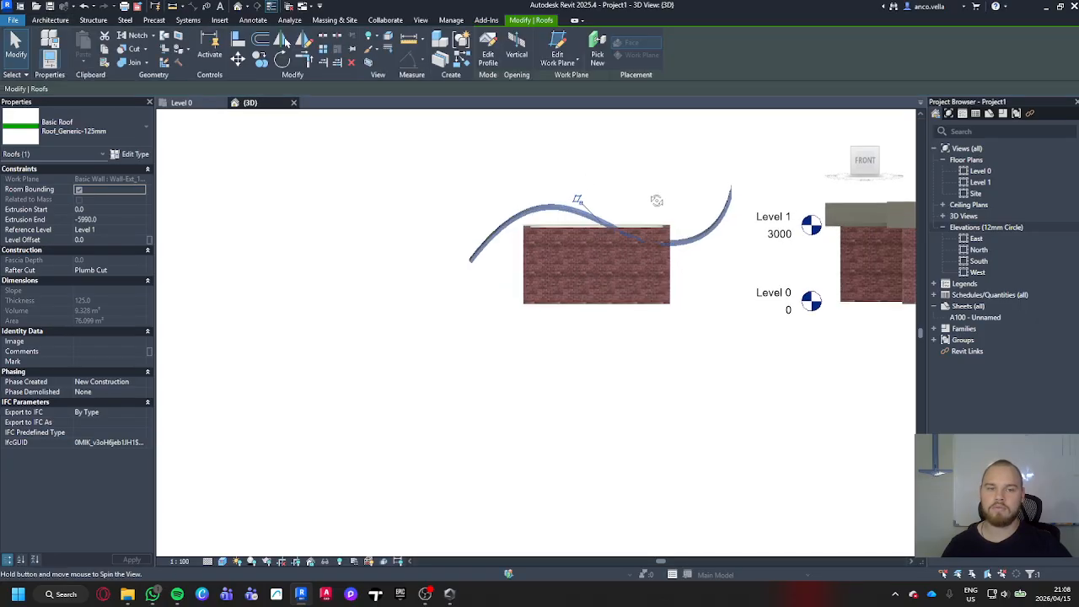
{"action": "middle_click_drag", "start_coordinate": [655, 202], "coordinate": [481, 309], "text": "shift"}
{"action": "left_click", "coordinate": [470, 299]}
{"action": "scroll", "coordinate": [470, 300], "scroll_direction": "up", "scroll_amount": 4}
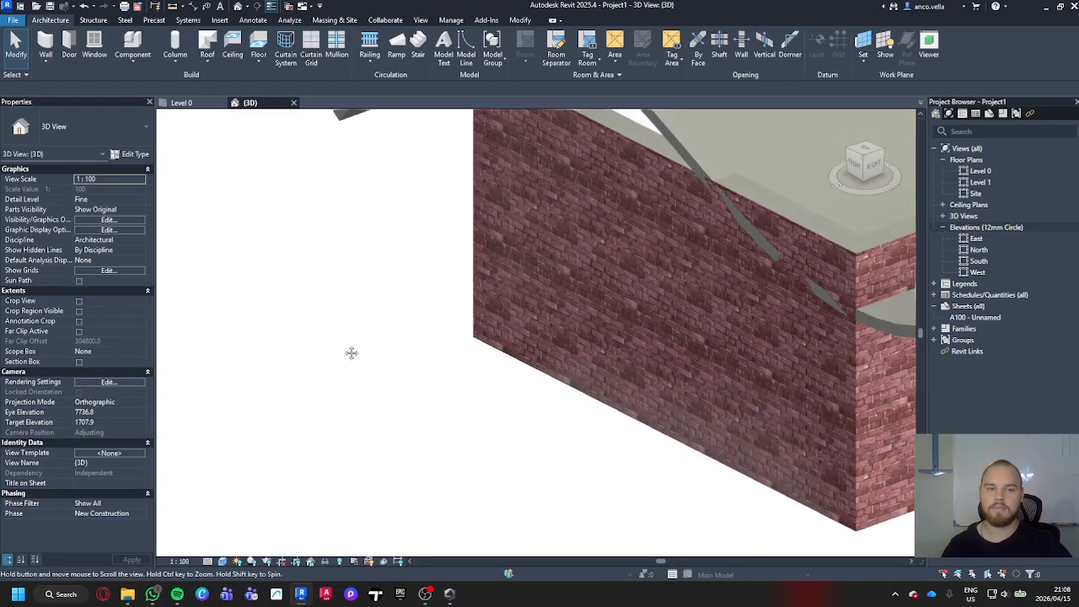
{"action": "scroll", "coordinate": [366, 369], "scroll_direction": "down", "scroll_amount": 5}
{"action": "left_click", "coordinate": [478, 293]}
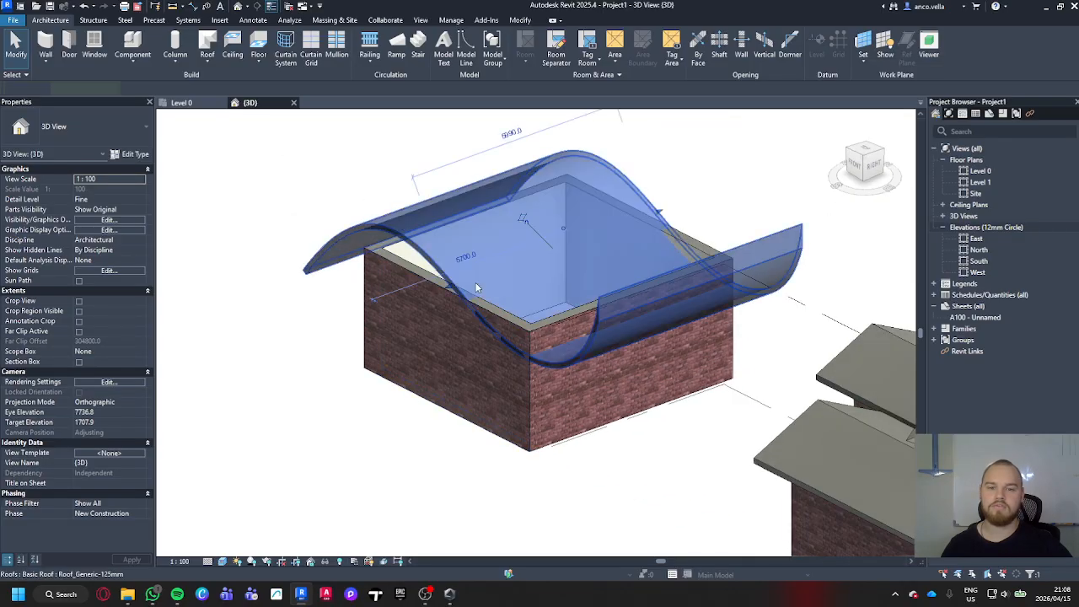
{"action": "middle_click_drag", "start_coordinate": [609, 263], "coordinate": [789, 181], "text": "shift"}
{"action": "left_click", "coordinate": [865, 154]}
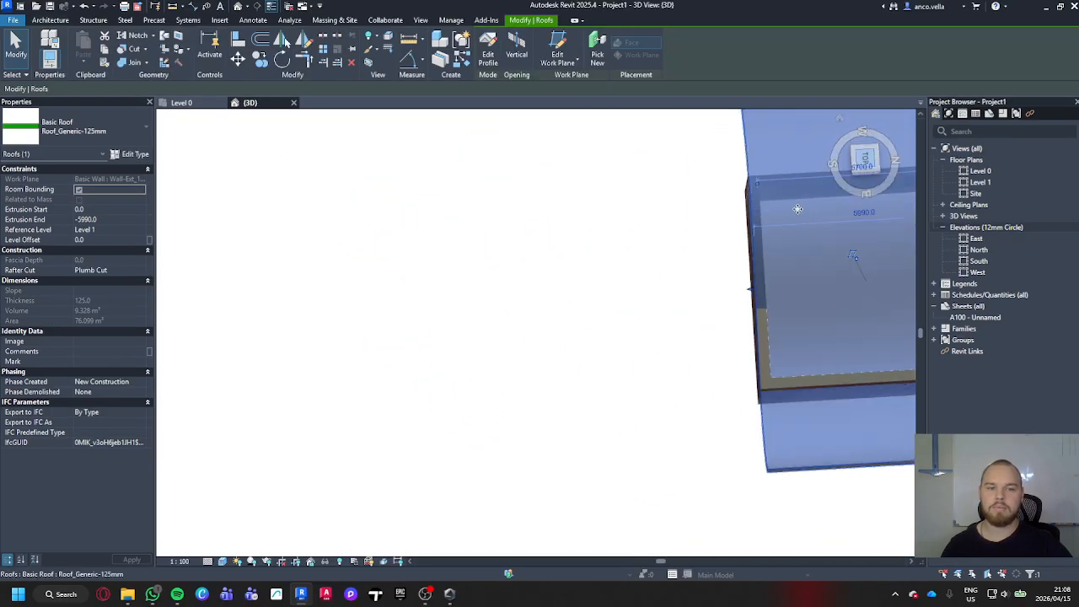
{"action": "left_click_drag", "start_coordinate": [649, 337], "coordinate": [700, 335]}
{"action": "left_click_drag", "start_coordinate": [423, 337], "coordinate": [368, 337]}
{"action": "left_click", "coordinate": [292, 411]}
Select the rectangular building's four connected walls and attach their tops to the curved roof.
{"action": "middle_click_drag", "start_coordinate": [292, 412], "coordinate": [484, 432], "text": "shift"}
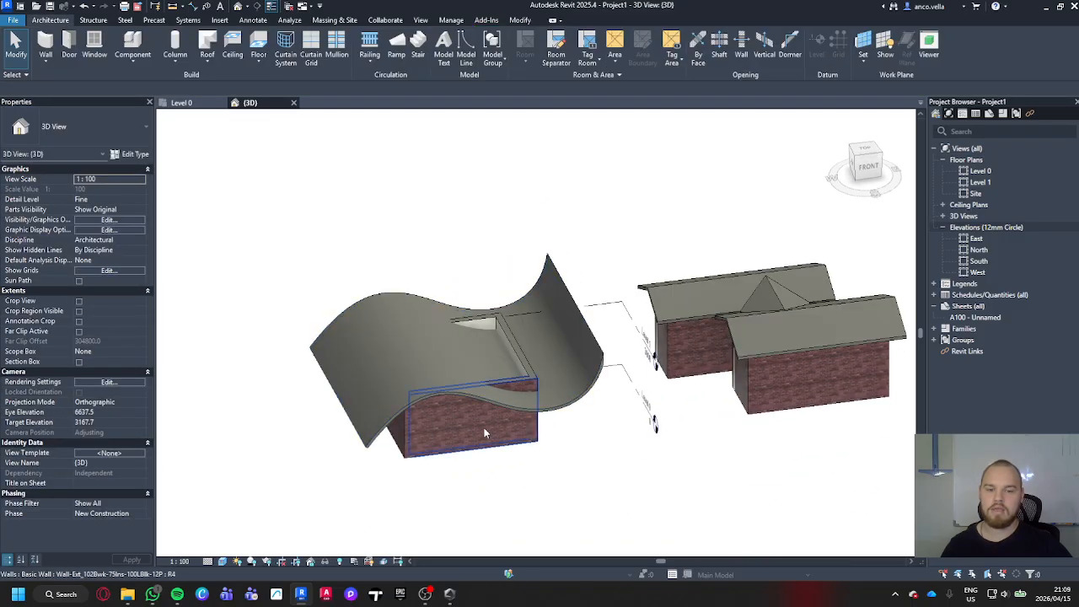
{"action": "key", "text": "Tab"}
{"action": "left_click", "coordinate": [481, 431]}
{"action": "scroll", "coordinate": [488, 432], "scroll_direction": "up", "scroll_amount": 3}
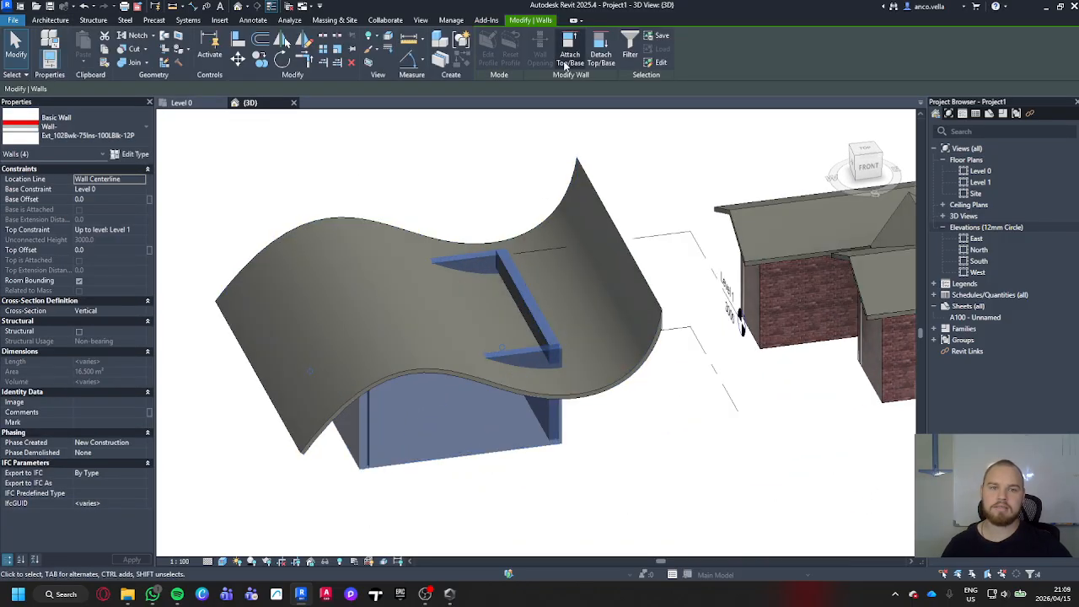
{"action": "left_click", "coordinate": [568, 55]}
{"action": "left_click", "coordinate": [596, 311]}
{"action": "key", "text": "Escape"}
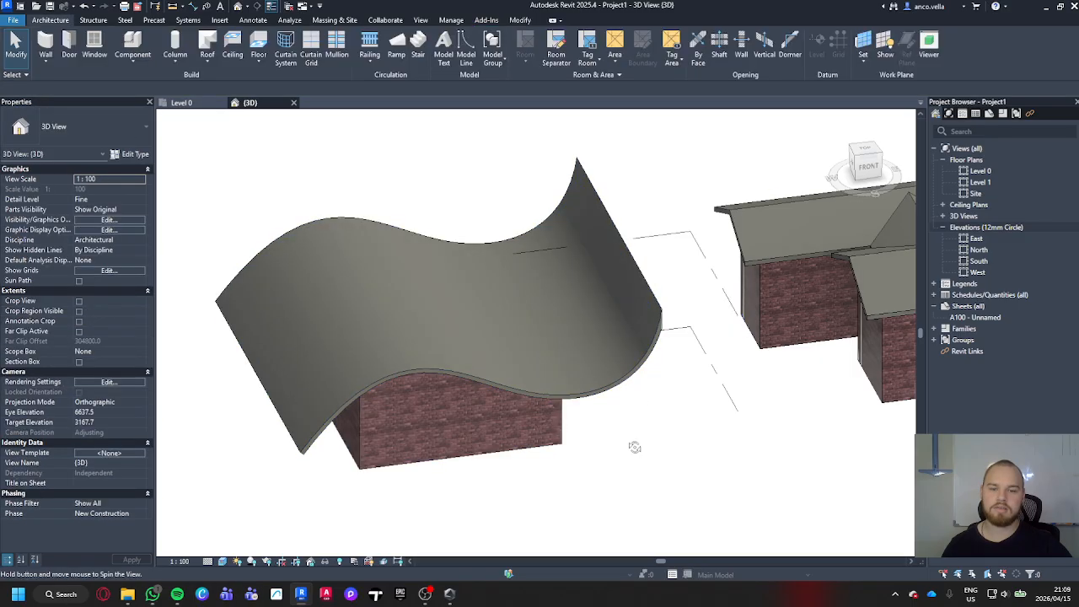
Temporarily hide the curved roof to examine the attached wall tops, and restore it.
{"action": "middle_click_drag", "start_coordinate": [596, 311], "coordinate": [619, 437], "text": "shift"}
{"action": "left_click", "coordinate": [563, 338]}
{"action": "key", "text": "h"}
{"action": "key", "text": "h"}
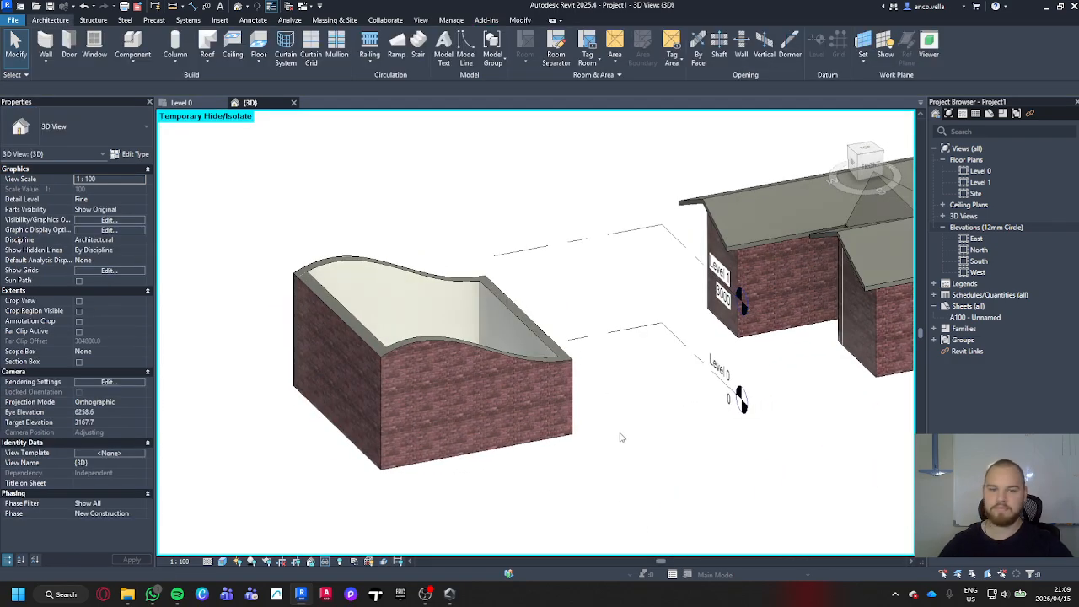
{"action": "key", "text": "h"}
{"action": "key", "text": "r"}
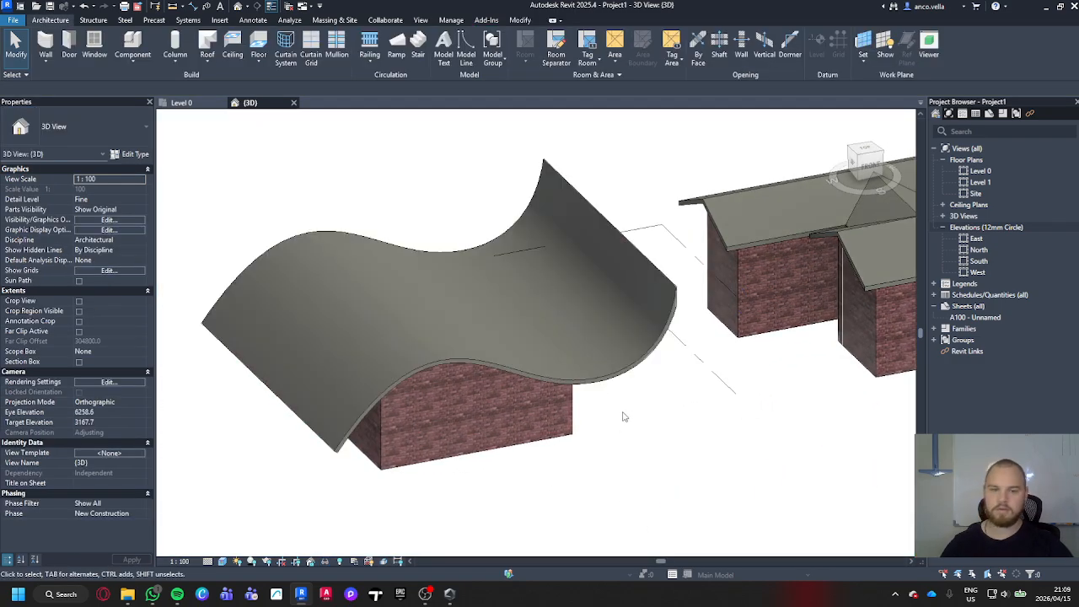
Start a Standard roof fascia on the I-shaped building and place it along the front wing's outer eave and gable edges.
{"action": "scroll", "coordinate": [624, 416], "scroll_direction": "down", "scroll_amount": 2}
{"action": "middle_click_drag", "start_coordinate": [669, 428], "coordinate": [580, 431]}
{"action": "scroll", "coordinate": [730, 407], "scroll_direction": "up", "scroll_amount": 5}
{"action": "middle_click_drag", "start_coordinate": [730, 407], "coordinate": [548, 527]}
{"action": "left_click", "coordinate": [208, 63]}
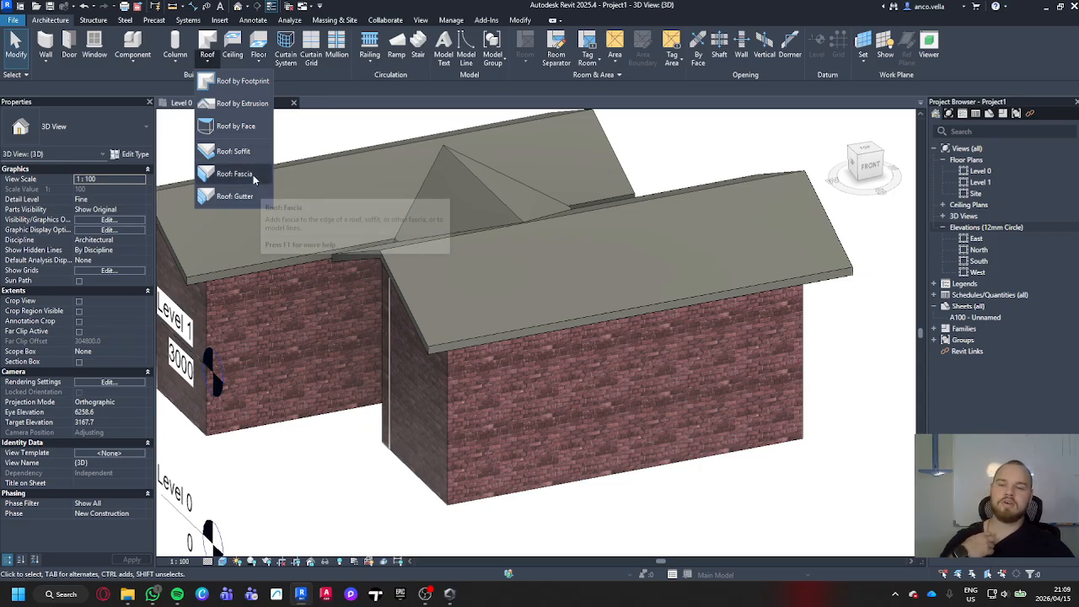
{"action": "left_click", "coordinate": [236, 174]}
{"action": "scroll", "coordinate": [442, 342], "scroll_direction": "up", "scroll_amount": 3}
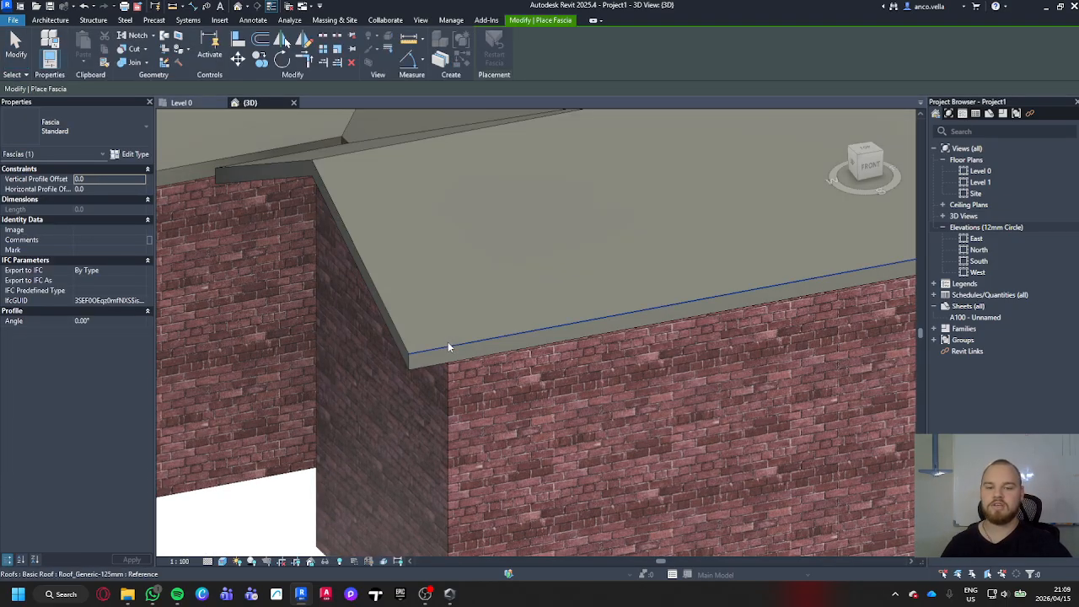
{"action": "left_click", "coordinate": [451, 347]}
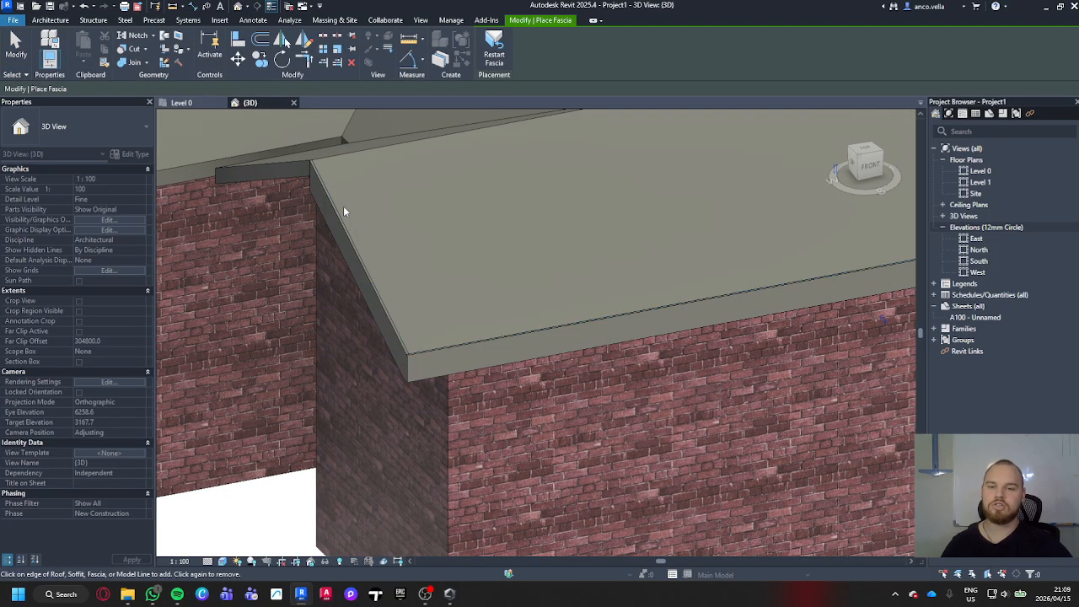
{"action": "left_click", "coordinate": [291, 167]}
Continue the fascia along the small notch edge beside the neck and the other wing's inner eave and gable edges, and end placement.
{"action": "middle_click_drag", "start_coordinate": [291, 167], "coordinate": [747, 316]}
{"action": "scroll", "coordinate": [478, 211], "scroll_direction": "down", "scroll_amount": 6}
{"action": "scroll", "coordinate": [607, 315], "scroll_direction": "up", "scroll_amount": 6}
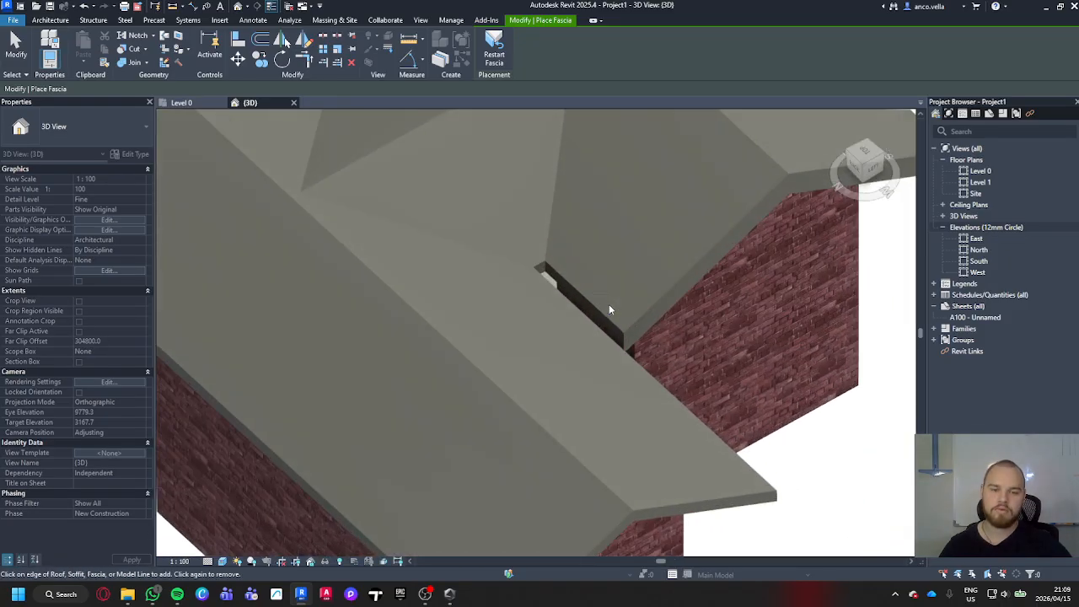
{"action": "left_click", "coordinate": [540, 268]}
{"action": "middle_click_drag", "start_coordinate": [541, 268], "coordinate": [765, 441], "text": "shift"}
{"action": "left_click", "coordinate": [502, 265]}
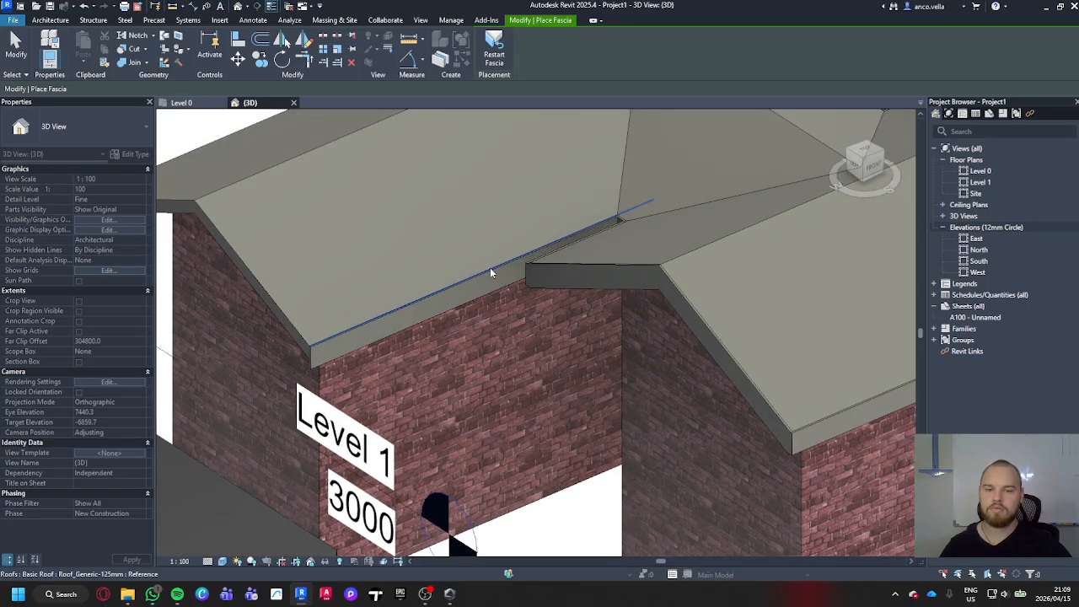
{"action": "left_click", "coordinate": [302, 337]}
{"action": "middle_click_drag", "start_coordinate": [302, 337], "coordinate": [776, 363]}
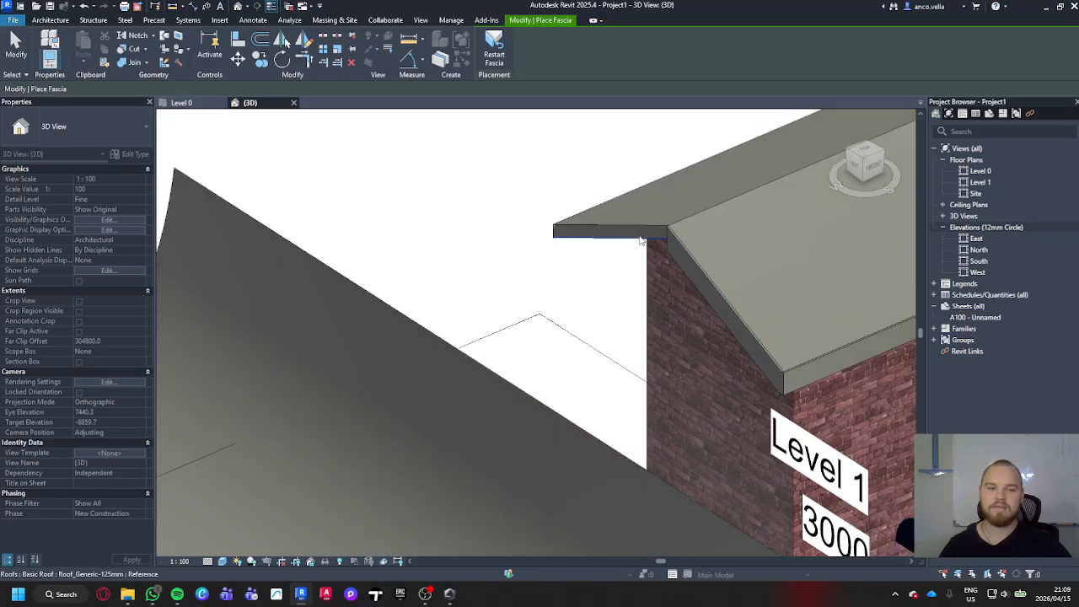
{"action": "left_click", "coordinate": [639, 229]}
{"action": "middle_click_drag", "start_coordinate": [639, 230], "coordinate": [615, 402], "text": "shift"}
{"action": "scroll", "coordinate": [615, 402], "scroll_direction": "up", "scroll_amount": 3}
{"action": "key", "text": "Escape"}
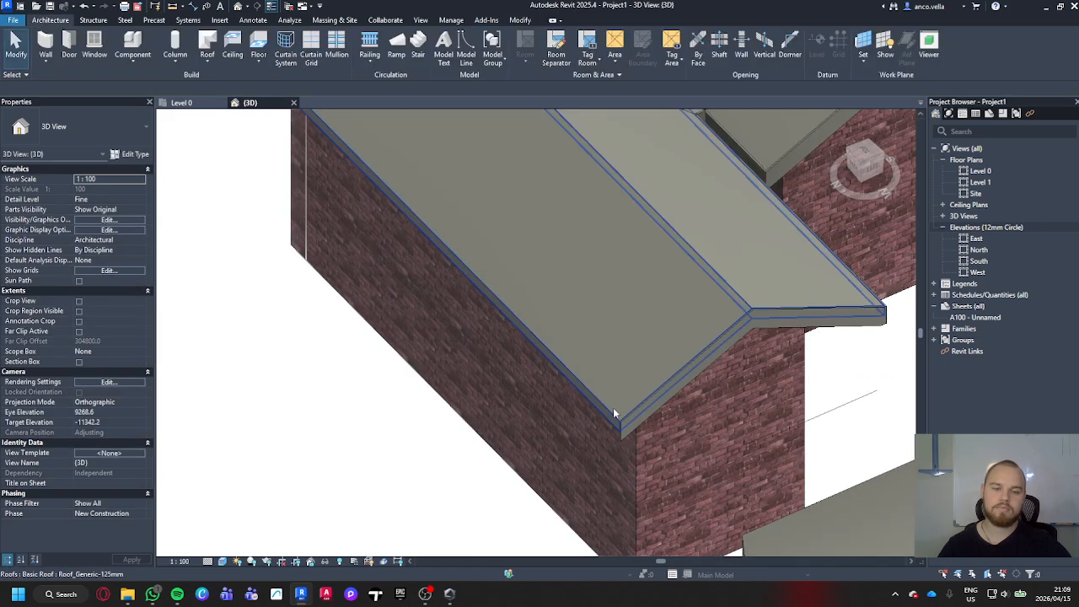
Edit the segments of the placed fascia to add the wing's outer eave and the gable edges at one end.
{"action": "left_click", "coordinate": [624, 426]}
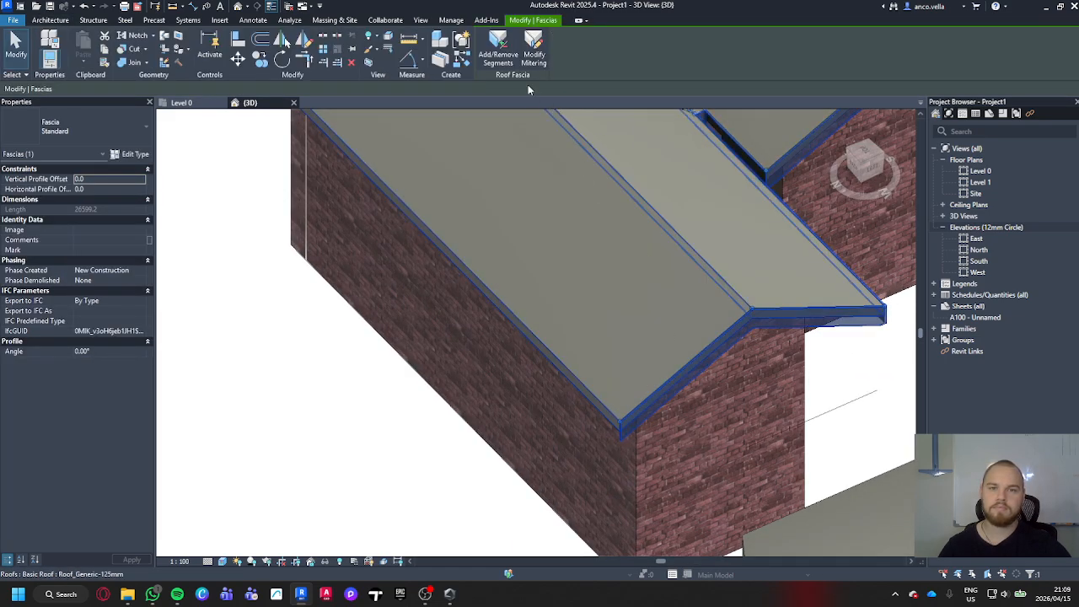
{"action": "left_click", "coordinate": [505, 61]}
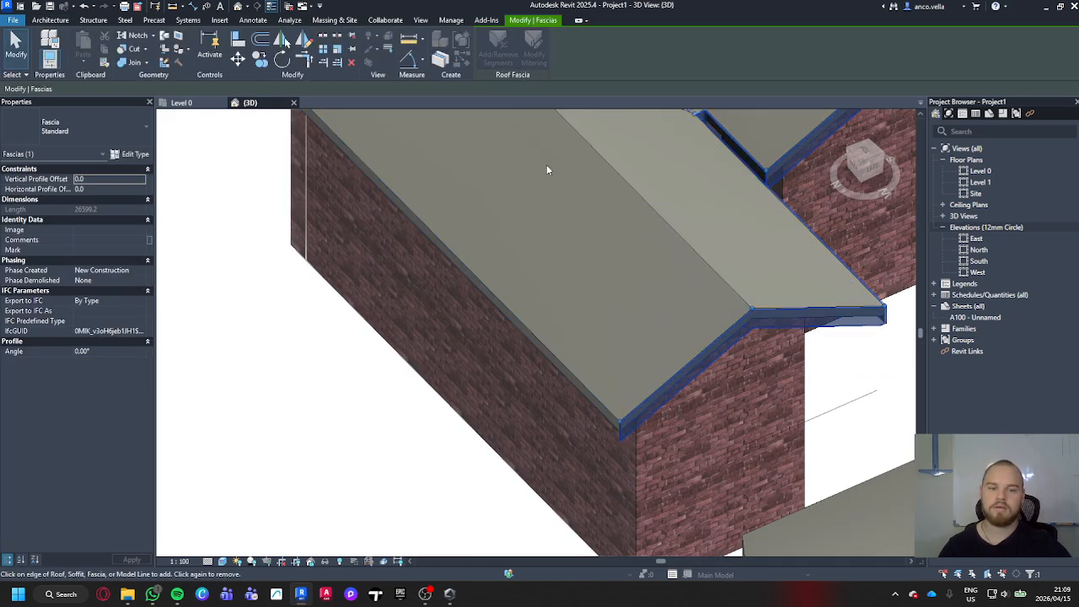
{"action": "left_click", "coordinate": [603, 408]}
{"action": "scroll", "coordinate": [599, 407], "scroll_direction": "down", "scroll_amount": 4}
{"action": "middle_click_drag", "start_coordinate": [583, 397], "coordinate": [664, 406], "text": "shift"}
{"action": "scroll", "coordinate": [668, 375], "scroll_direction": "up", "scroll_amount": 5}
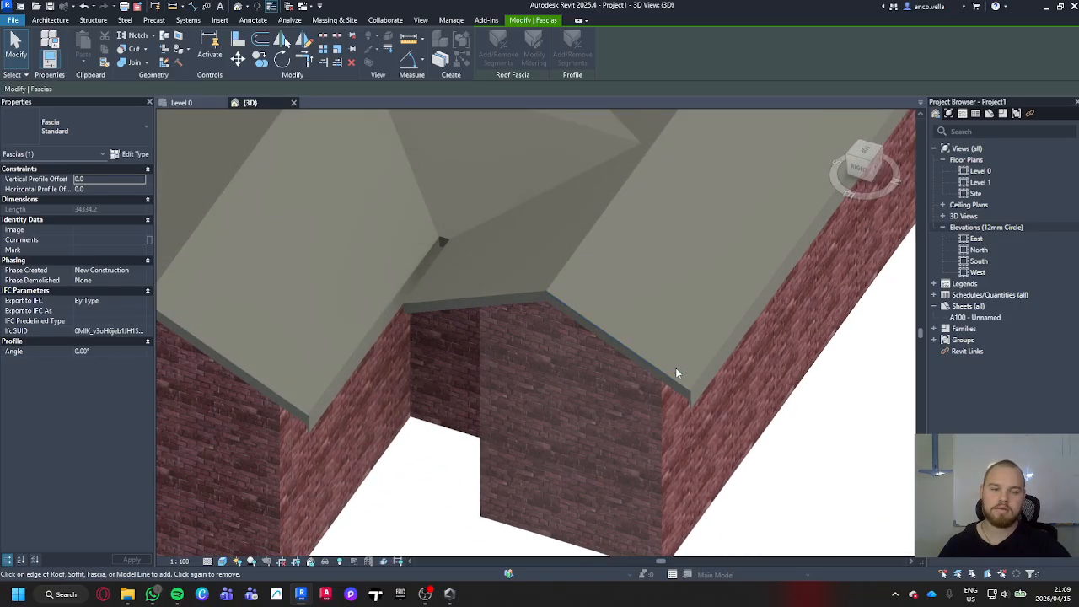
{"action": "middle_click_drag", "start_coordinate": [506, 350], "coordinate": [703, 373], "text": "shift"}
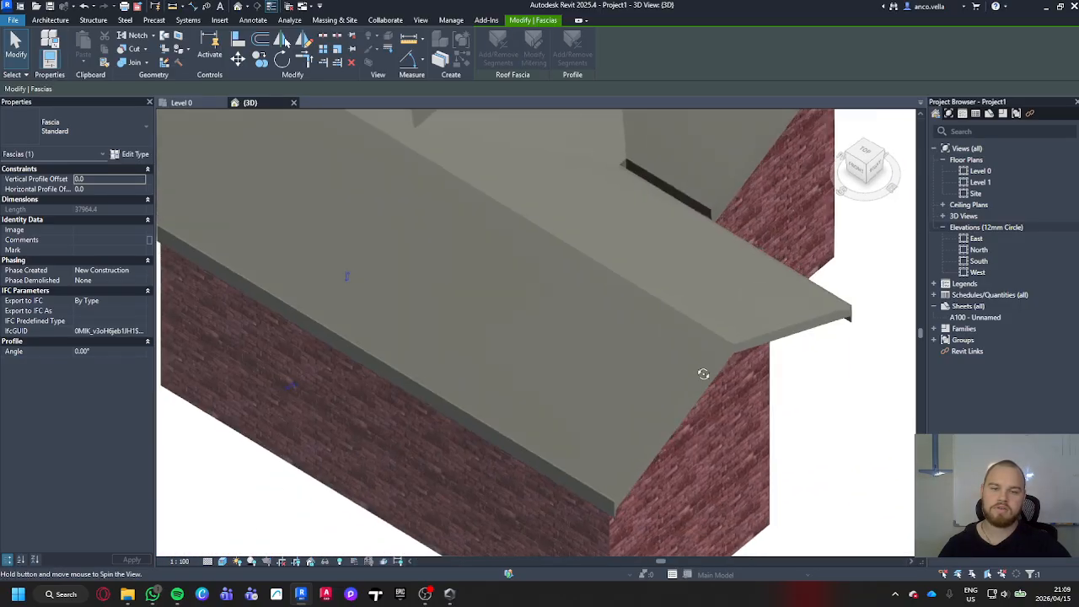
Add the eave edge in the narrow gap beside the neck and the gable edges at the wing's open end to the fascia.
{"action": "scroll", "coordinate": [695, 221], "scroll_direction": "up", "scroll_amount": 5}
{"action": "middle_click_drag", "start_coordinate": [695, 217], "coordinate": [673, 315]}
{"action": "left_click", "coordinate": [680, 297]}
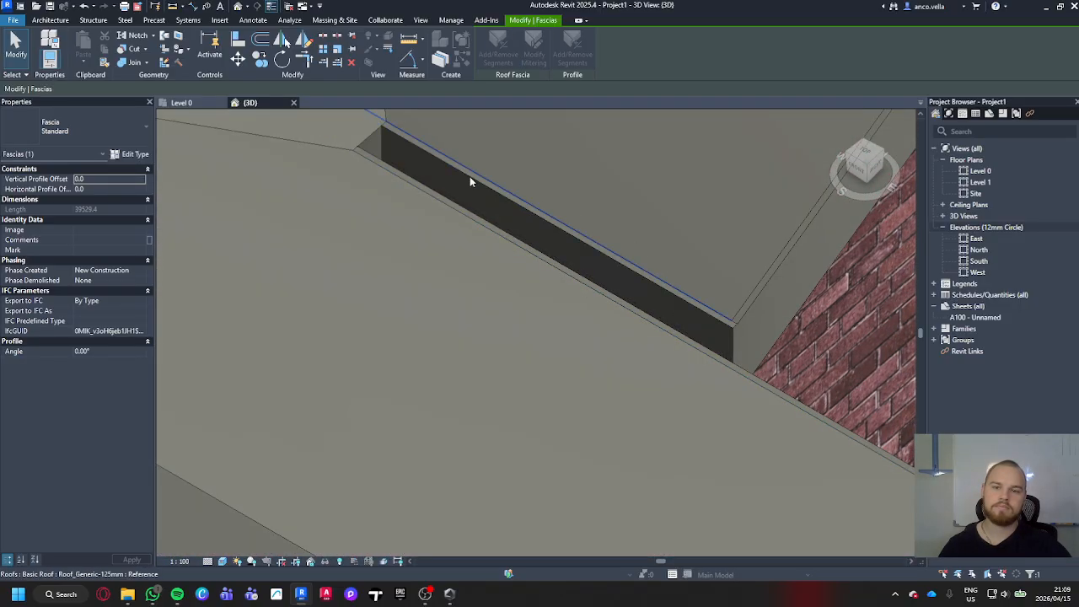
{"action": "scroll", "coordinate": [430, 215], "scroll_direction": "down", "scroll_amount": 4}
{"action": "scroll", "coordinate": [466, 240], "scroll_direction": "up", "scroll_amount": 5}
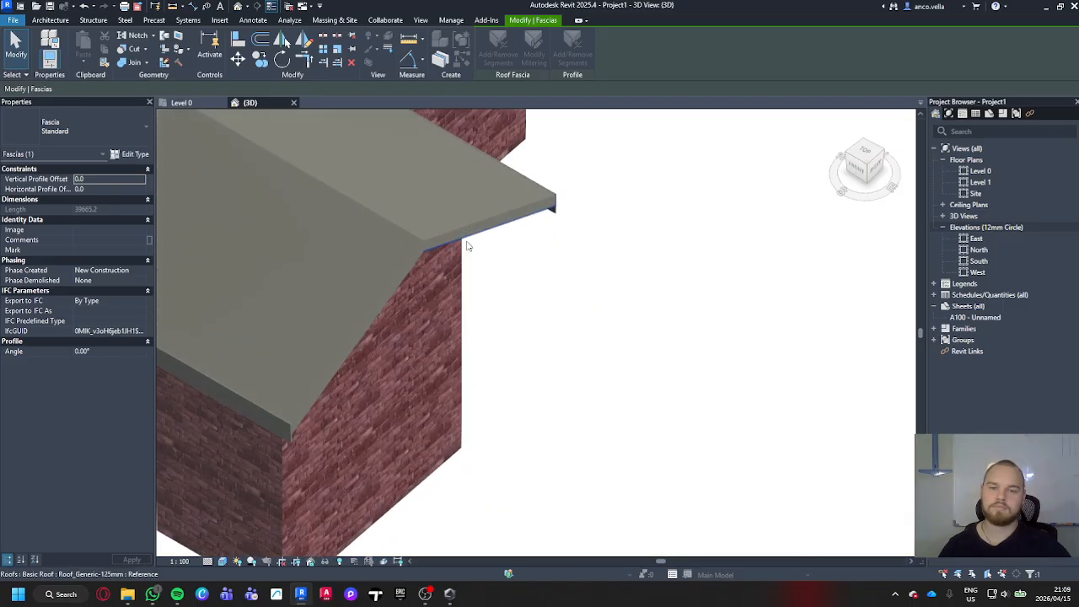
{"action": "left_click", "coordinate": [468, 218]}
{"action": "left_click", "coordinate": [375, 282]}
{"action": "scroll", "coordinate": [446, 295], "scroll_direction": "down", "scroll_amount": 4}
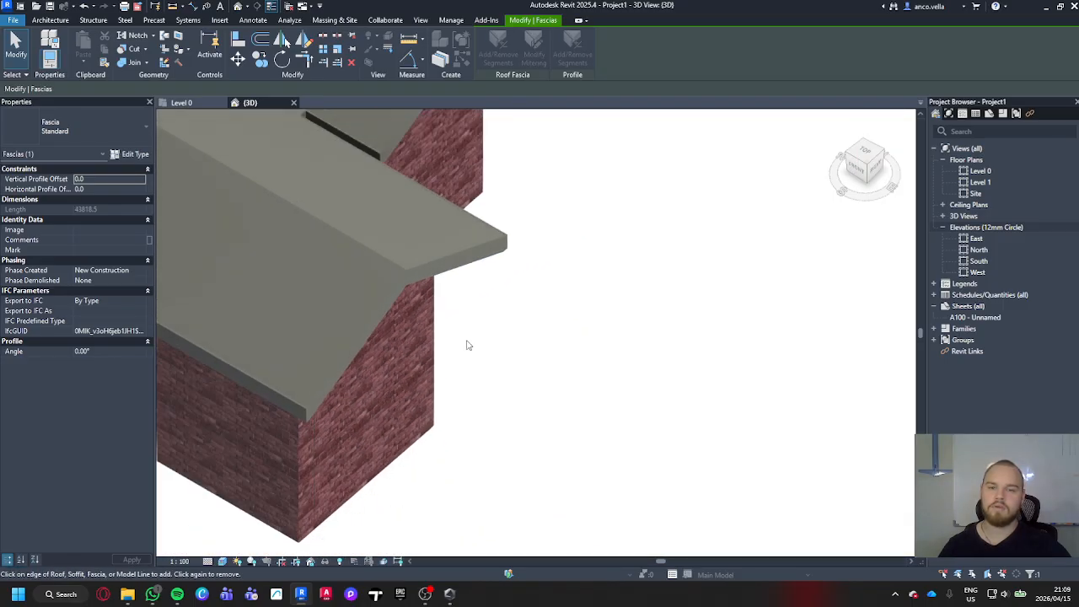
End the fascia editing and examine the fascia around both wings of the I-shaped building.
{"action": "middle_click_drag", "start_coordinate": [494, 350], "coordinate": [585, 150]}
{"action": "key", "text": "Escape"}
{"action": "key", "text": "Escape"}
{"action": "scroll", "coordinate": [759, 392], "scroll_direction": "down", "scroll_amount": 2}
{"action": "scroll", "coordinate": [306, 194], "scroll_direction": "up", "scroll_amount": 6}
{"action": "middle_click_drag", "start_coordinate": [305, 194], "coordinate": [458, 573]}
{"action": "scroll", "coordinate": [334, 347], "scroll_direction": "down", "scroll_amount": 6}
{"action": "middle_click_drag", "start_coordinate": [335, 347], "coordinate": [476, 363], "text": "shift"}
{"action": "scroll", "coordinate": [596, 527], "scroll_direction": "down", "scroll_amount": 3}
{"action": "middle_click_drag", "start_coordinate": [477, 362], "coordinate": [398, 455], "text": "shift"}
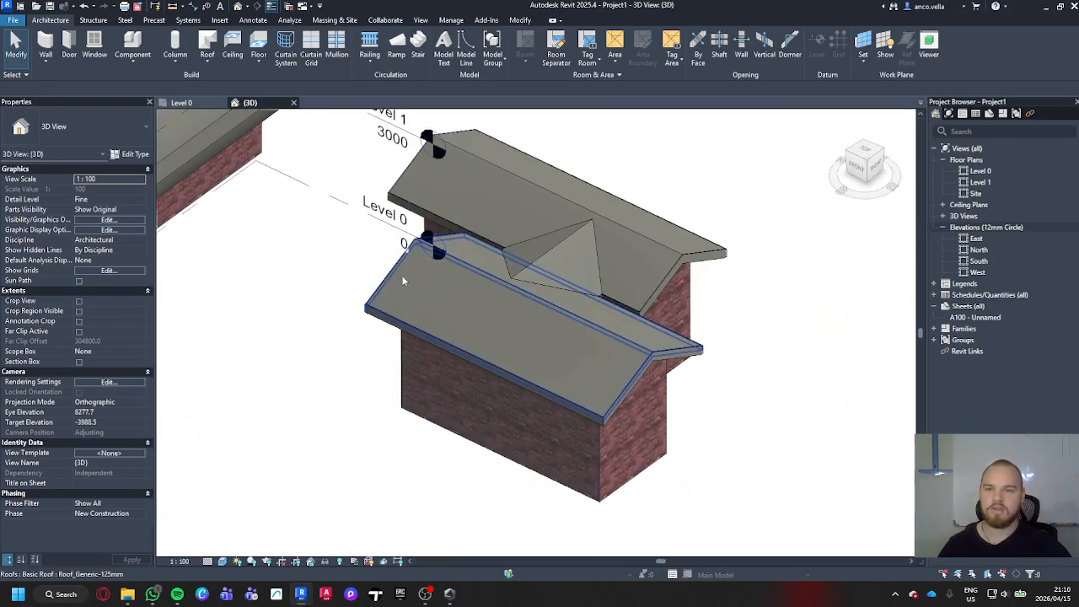
Start a Standard roof gutter and place it along one wing's outer eave and the inner eaves of the I-shaped building.
{"action": "left_click", "coordinate": [212, 64]}
{"action": "left_click", "coordinate": [234, 196]}
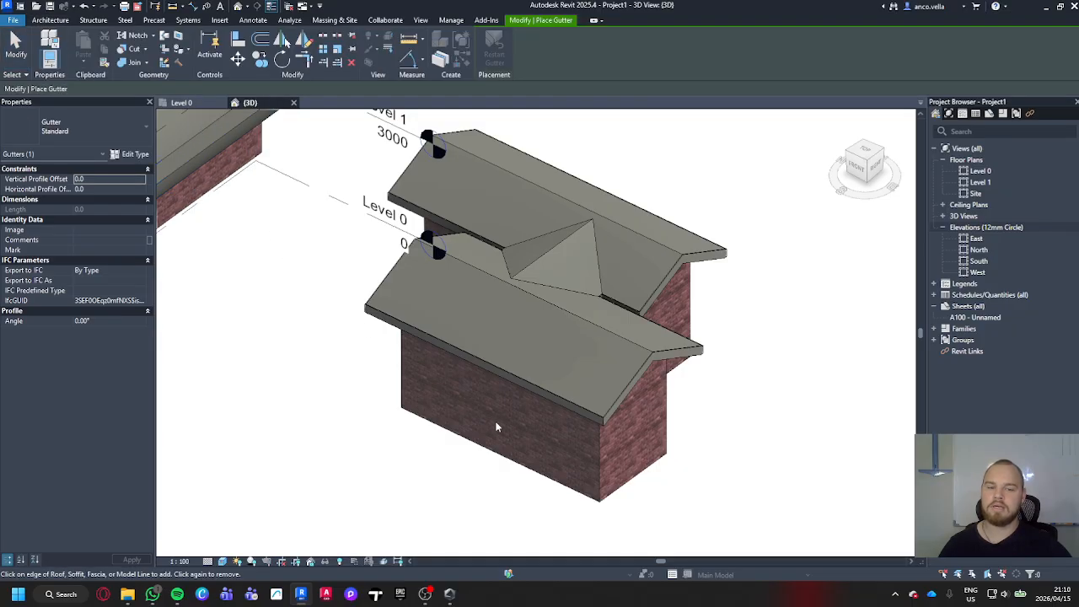
{"action": "scroll", "coordinate": [613, 424], "scroll_direction": "up", "scroll_amount": 6}
{"action": "left_click", "coordinate": [548, 394]}
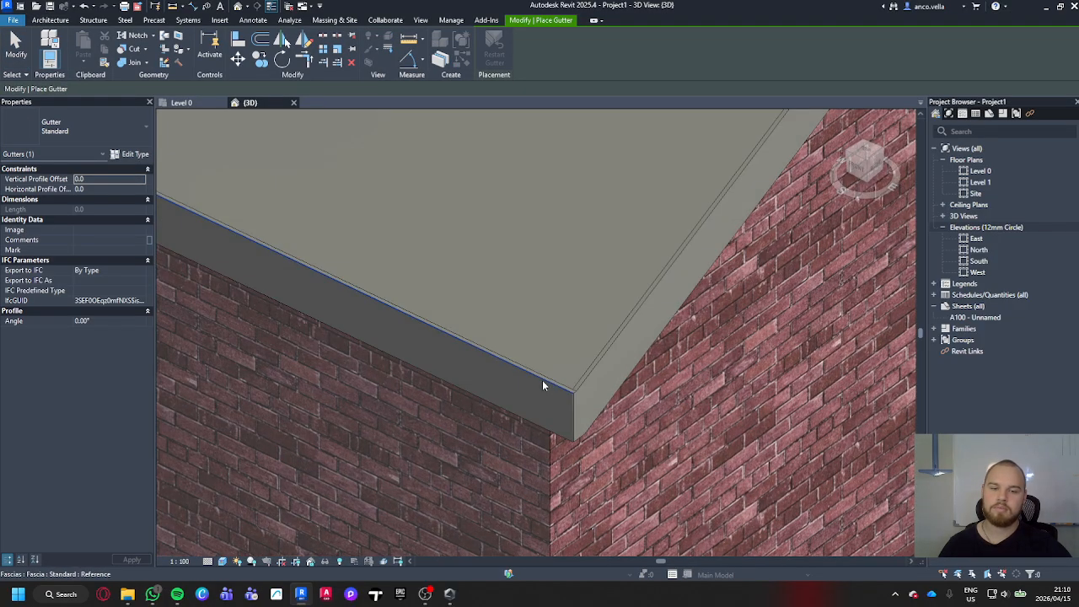
{"action": "scroll", "coordinate": [542, 385], "scroll_direction": "down", "scroll_amount": 8}
{"action": "middle_click_drag", "start_coordinate": [618, 393], "coordinate": [662, 255], "text": "shift"}
{"action": "scroll", "coordinate": [638, 425], "scroll_direction": "up", "scroll_amount": 5}
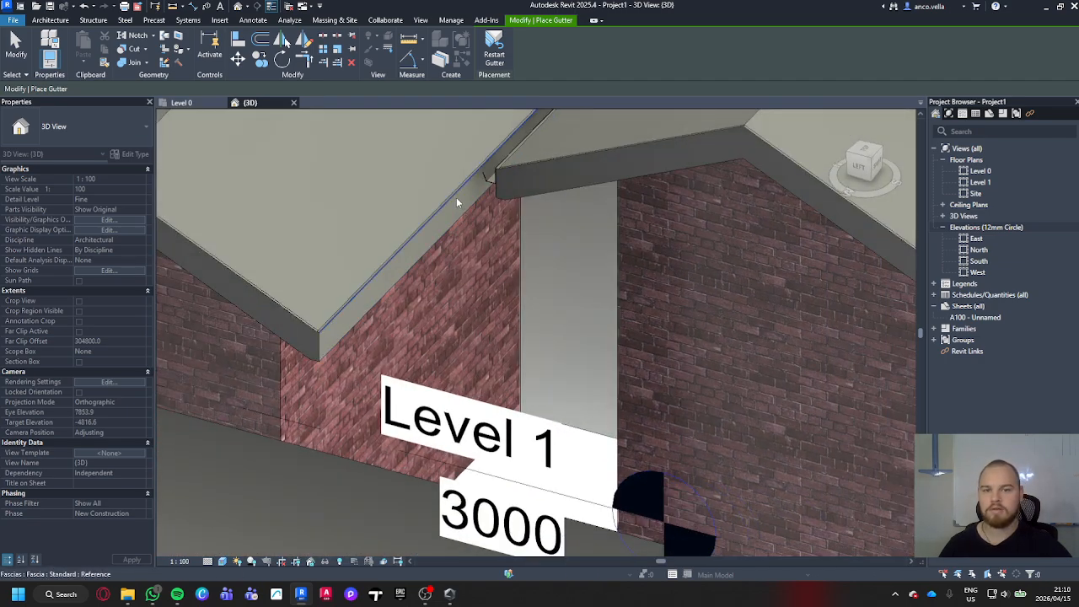
{"action": "left_click", "coordinate": [456, 194]}
{"action": "scroll", "coordinate": [477, 192], "scroll_direction": "up", "scroll_amount": 5}
{"action": "scroll", "coordinate": [503, 173], "scroll_direction": "down", "scroll_amount": 6}
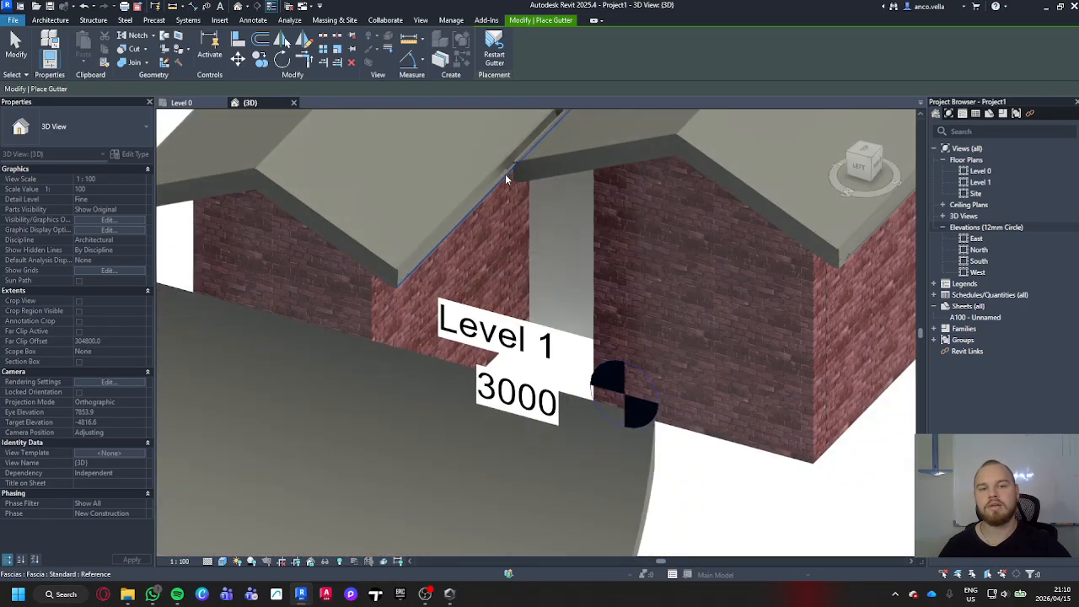
Continue the gutter along the other wing's outer eave and end placement.
{"action": "middle_click_drag", "start_coordinate": [503, 269], "coordinate": [566, 167], "text": "shift"}
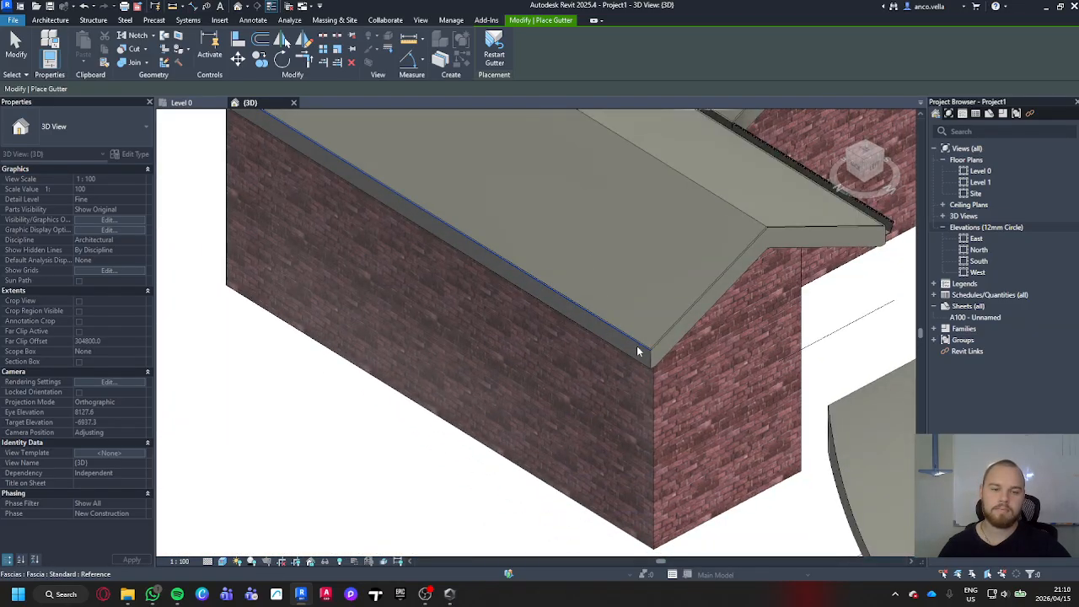
{"action": "scroll", "coordinate": [638, 351], "scroll_direction": "up", "scroll_amount": 3}
{"action": "left_click", "coordinate": [646, 353]}
{"action": "scroll", "coordinate": [645, 354], "scroll_direction": "down", "scroll_amount": 5}
{"action": "middle_click_drag", "start_coordinate": [646, 354], "coordinate": [700, 359], "text": "shift"}
{"action": "key", "text": "Escape"}
{"action": "key", "text": "Escape"}
Examine the gutter's end profile against the fascia at the wing's roof corner.
{"action": "scroll", "coordinate": [708, 330], "scroll_direction": "up", "scroll_amount": 5}
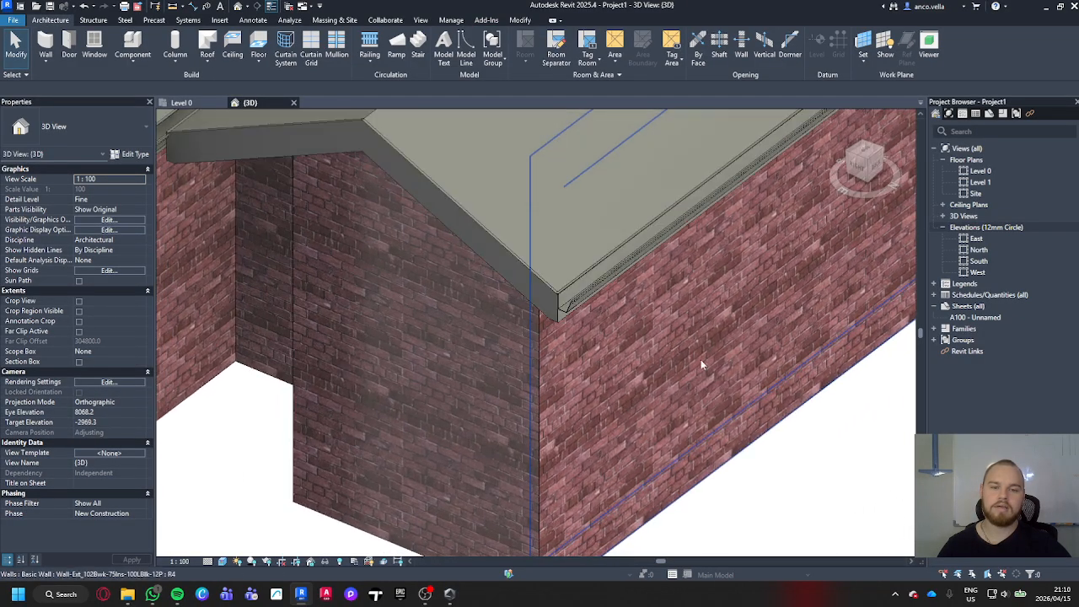
{"action": "scroll", "coordinate": [788, 392], "scroll_direction": "down", "scroll_amount": 1}
{"action": "middle_click_drag", "start_coordinate": [787, 397], "coordinate": [696, 404], "text": "shift"}
{"action": "scroll", "coordinate": [567, 327], "scroll_direction": "up", "scroll_amount": 5}
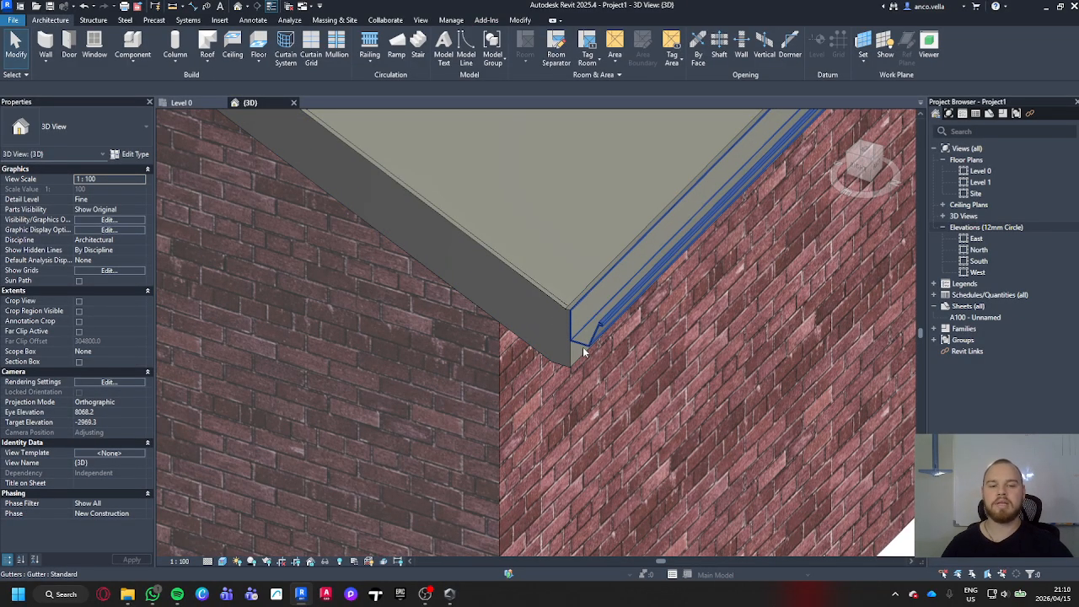
{"action": "scroll", "coordinate": [588, 341], "scroll_direction": "down", "scroll_amount": 10}
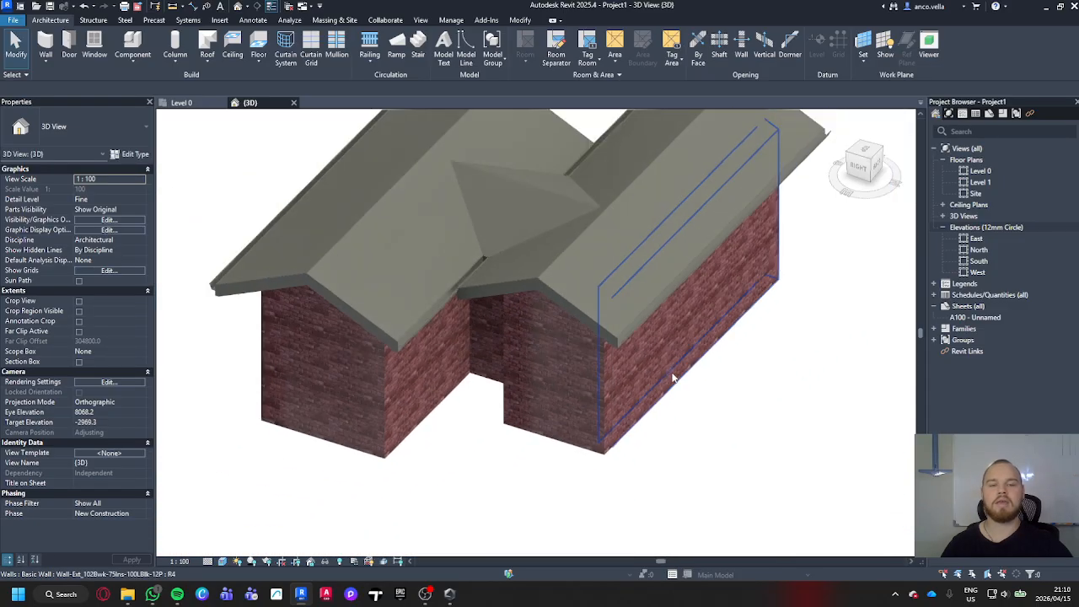
{"action": "middle_click_drag", "start_coordinate": [629, 343], "coordinate": [706, 414]}
Draw a vertical building section on the Level 0 plan across the I-shaped building's upper wing, beside the lower wing.
{"action": "left_click", "coordinate": [183, 102]}
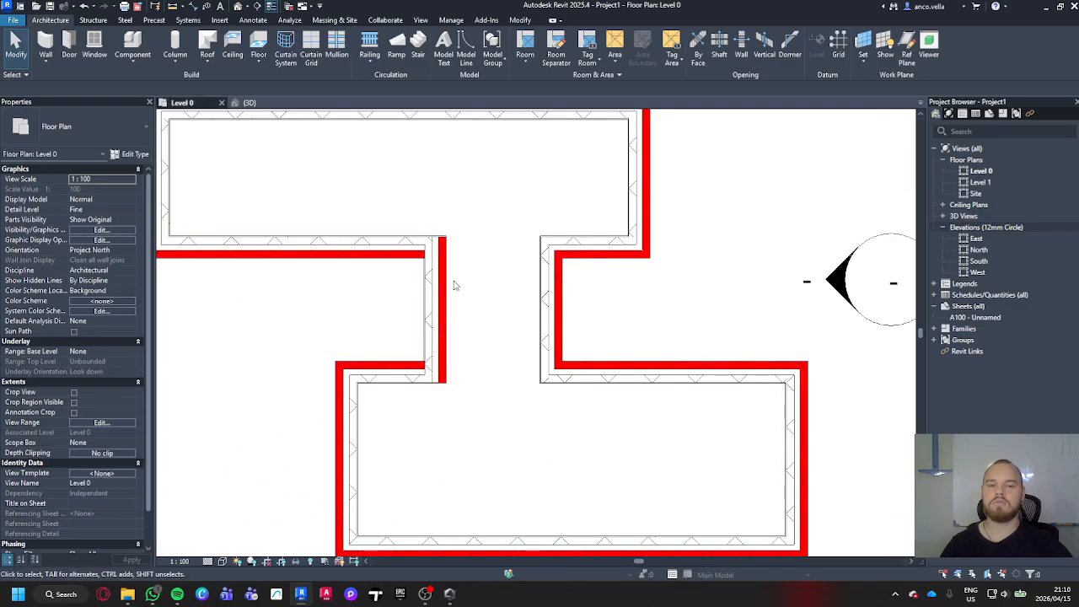
{"action": "scroll", "coordinate": [486, 311], "scroll_direction": "down", "scroll_amount": 5}
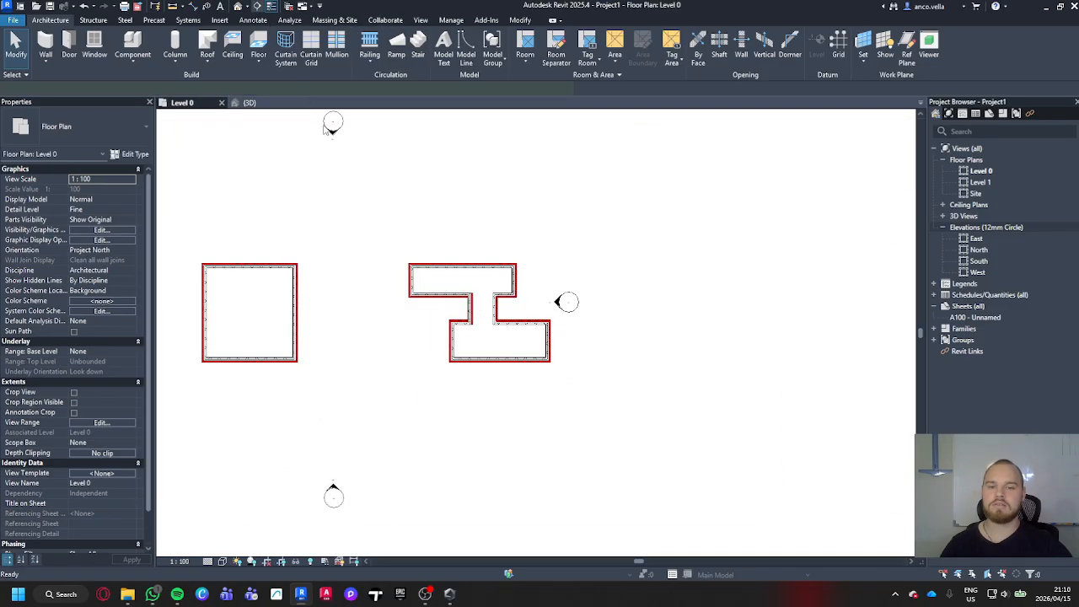
{"action": "left_click", "coordinate": [433, 331]}
{"action": "left_click", "coordinate": [433, 229]}
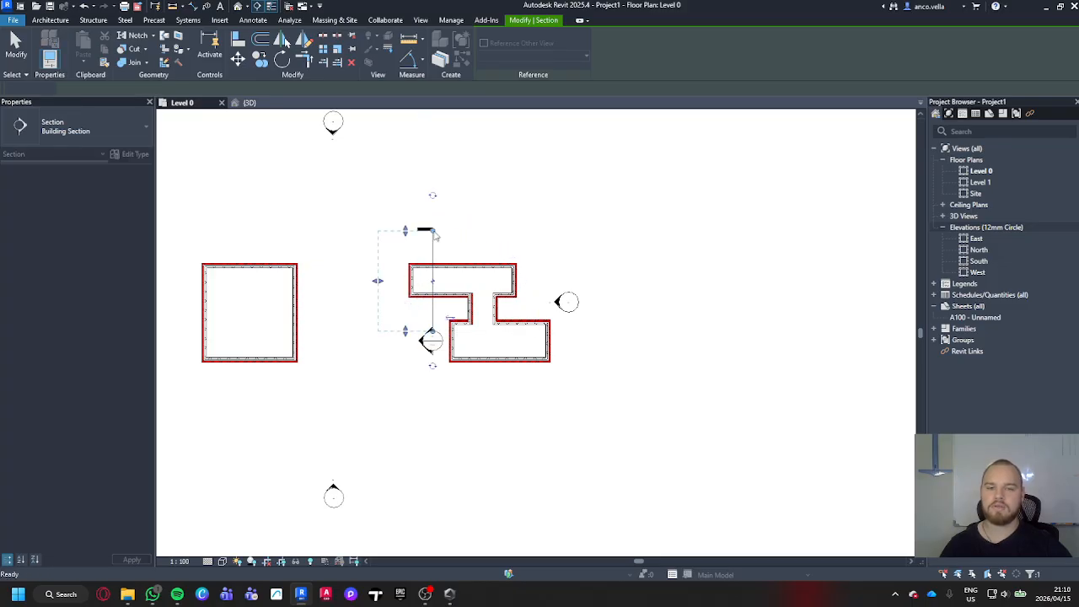
Open the new section's view and examine the fascia and gutter profiles at both eaves.
{"action": "right_click", "coordinate": [433, 251]}
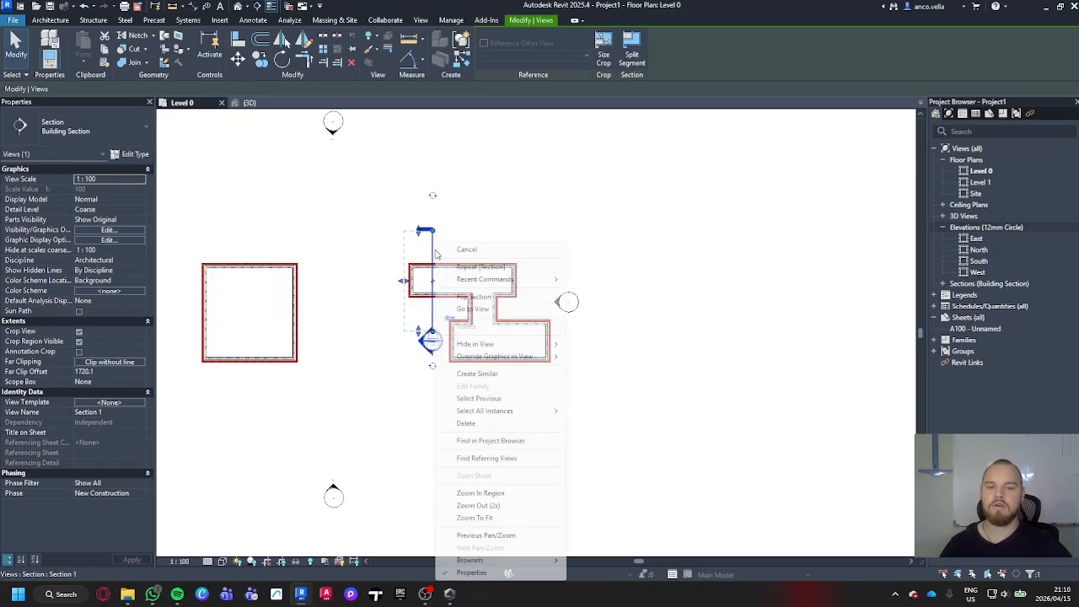
{"action": "left_click", "coordinate": [504, 308]}
{"action": "scroll", "coordinate": [607, 332], "scroll_direction": "up", "scroll_amount": 5}
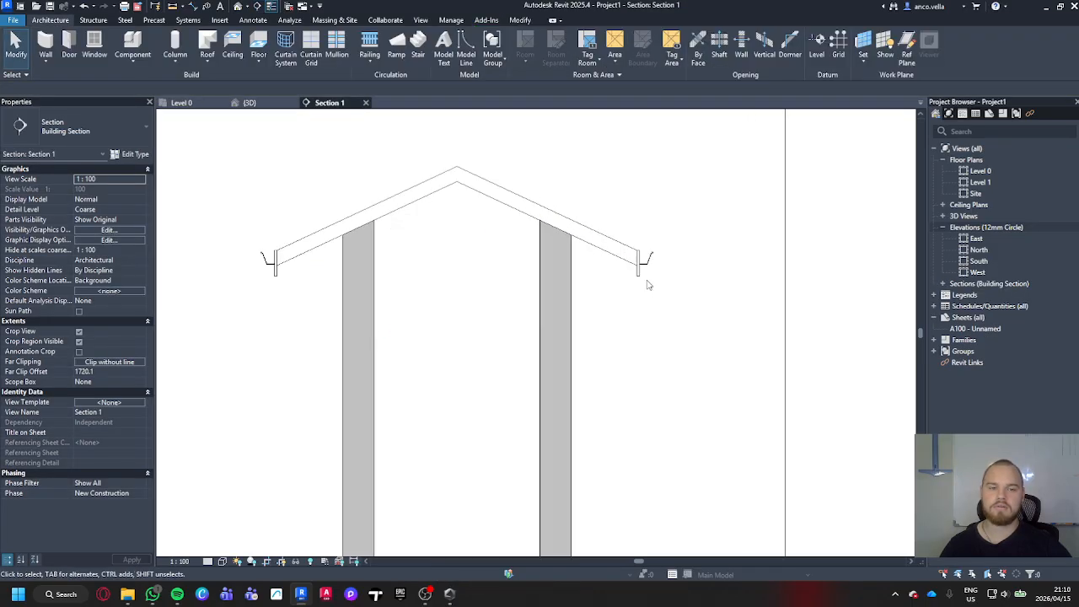
{"action": "left_click", "coordinate": [533, 364]}
{"action": "left_click", "coordinate": [652, 366]}
{"action": "scroll", "coordinate": [652, 366], "scroll_direction": "down", "scroll_amount": 3}
{"action": "middle_click_drag", "start_coordinate": [652, 366], "coordinate": [678, 365]}
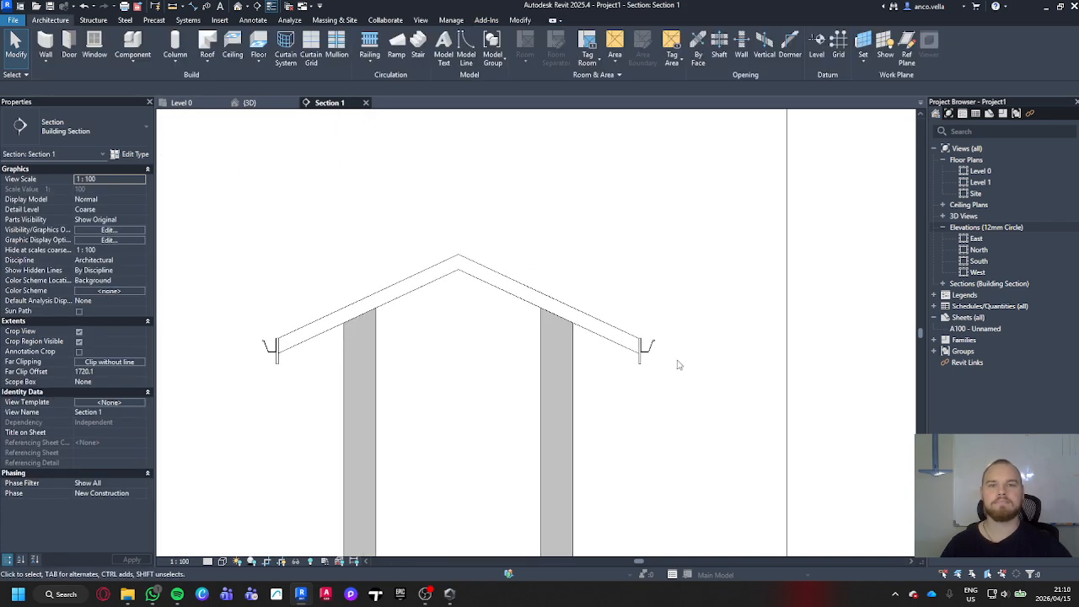
Return to the 3D view, check which window types are available for placement, and leave the Window command.
{"action": "left_click", "coordinate": [257, 106]}
{"action": "scroll", "coordinate": [517, 329], "scroll_direction": "down", "scroll_amount": 2}
{"action": "middle_click_drag", "start_coordinate": [643, 426], "coordinate": [601, 424], "text": "shift"}
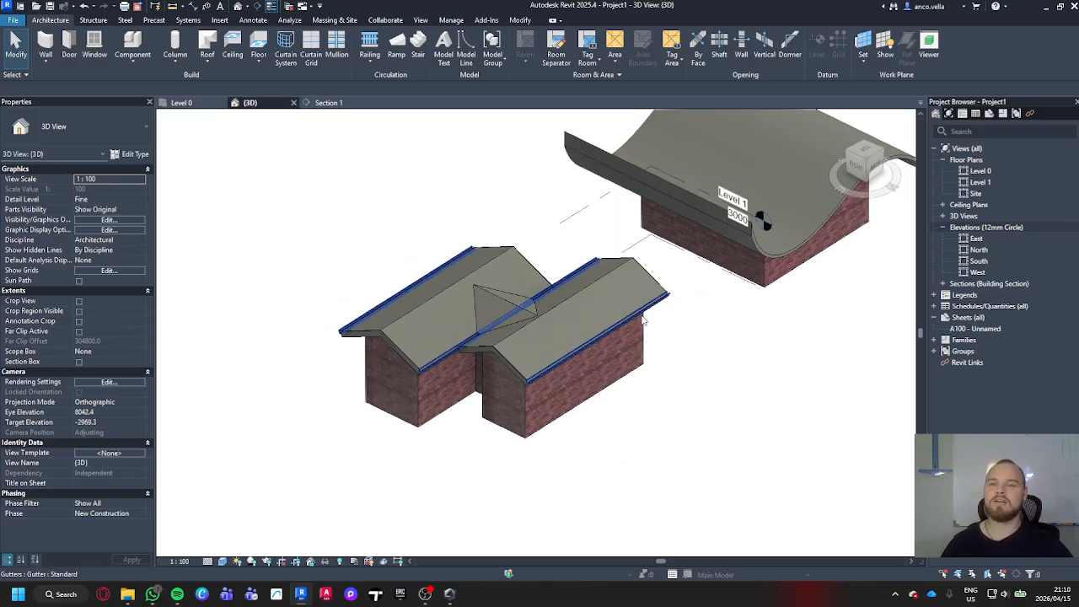
{"action": "left_click", "coordinate": [99, 49]}
{"action": "left_click", "coordinate": [108, 127]}
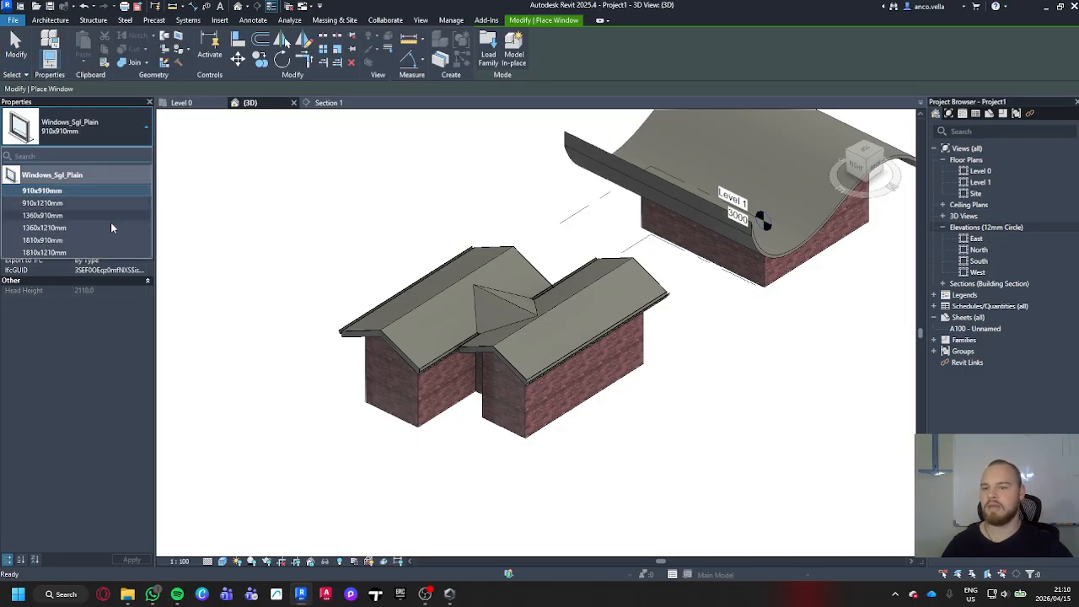
{"action": "key", "text": "Escape"}
{"action": "key", "text": "Escape"}
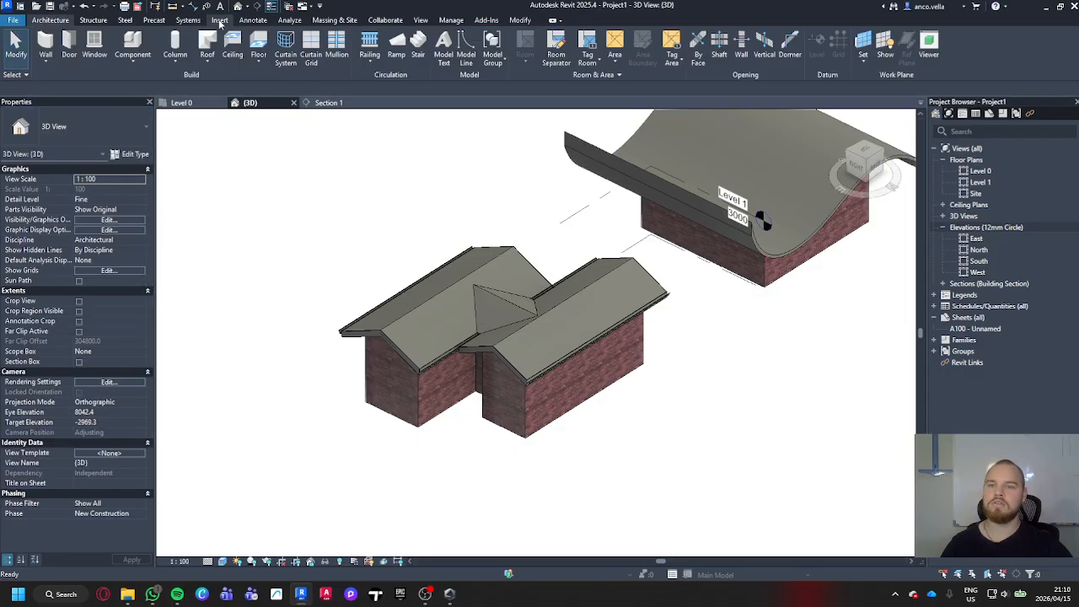
Open the Autodesk family library and search it for openings and for skylight.
{"action": "left_click", "coordinate": [220, 20]}
{"action": "left_click", "coordinate": [484, 47]}
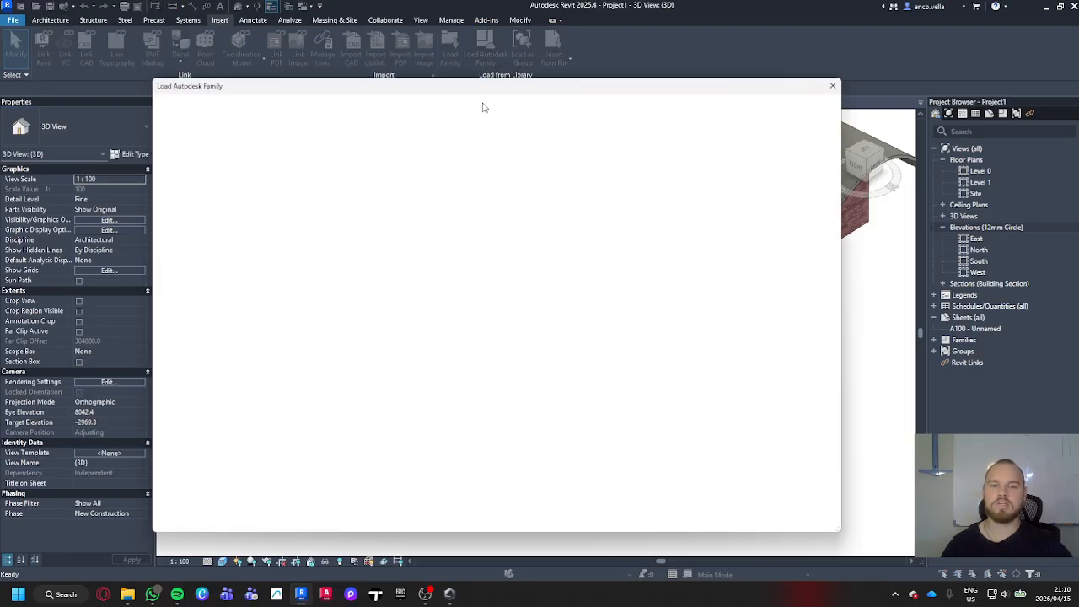
{"action": "left_click", "coordinate": [478, 109]}
{"action": "type", "text": "openings"}
{"action": "left_click_drag", "start_coordinate": [477, 108], "coordinate": [332, 118]}
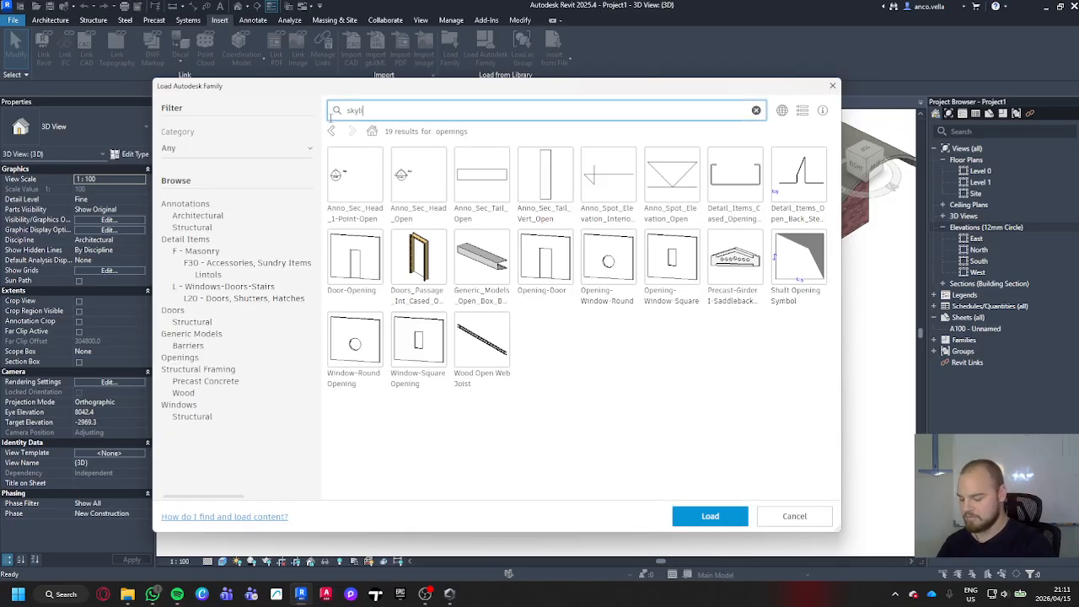
{"action": "key", "text": "Return"}
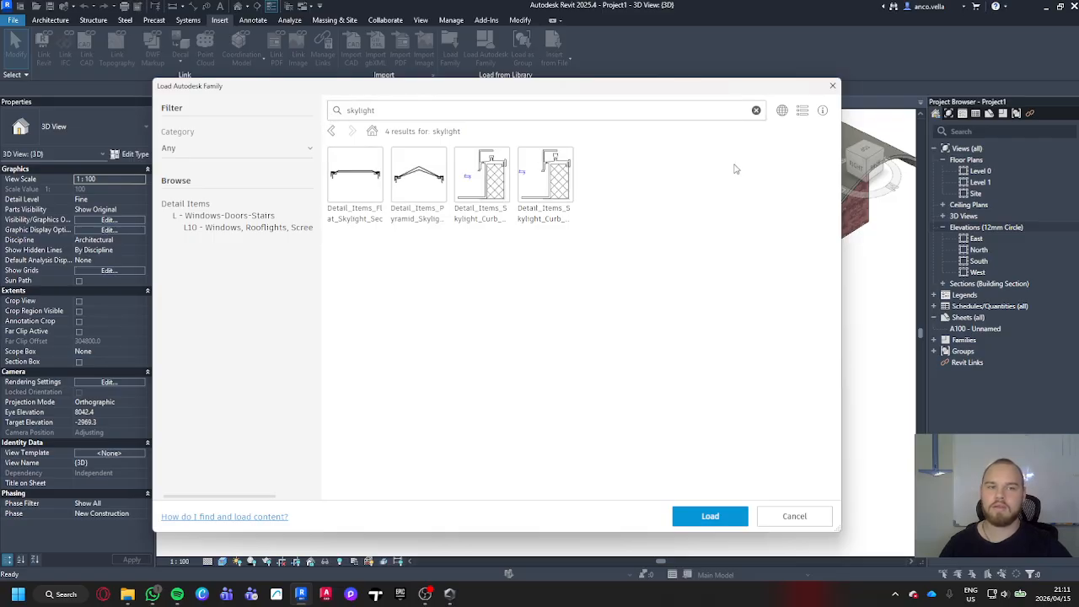
Set the family library's region to United States - Metric, search for skylight, and load M_Skylight-Round.
{"action": "left_click", "coordinate": [783, 112]}
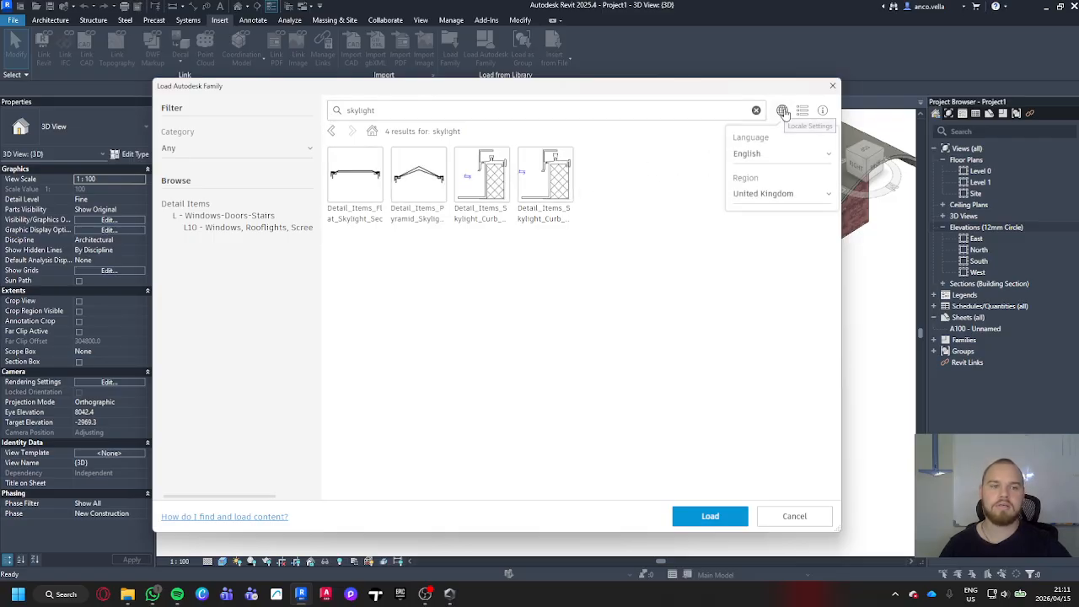
{"action": "left_click", "coordinate": [825, 195]}
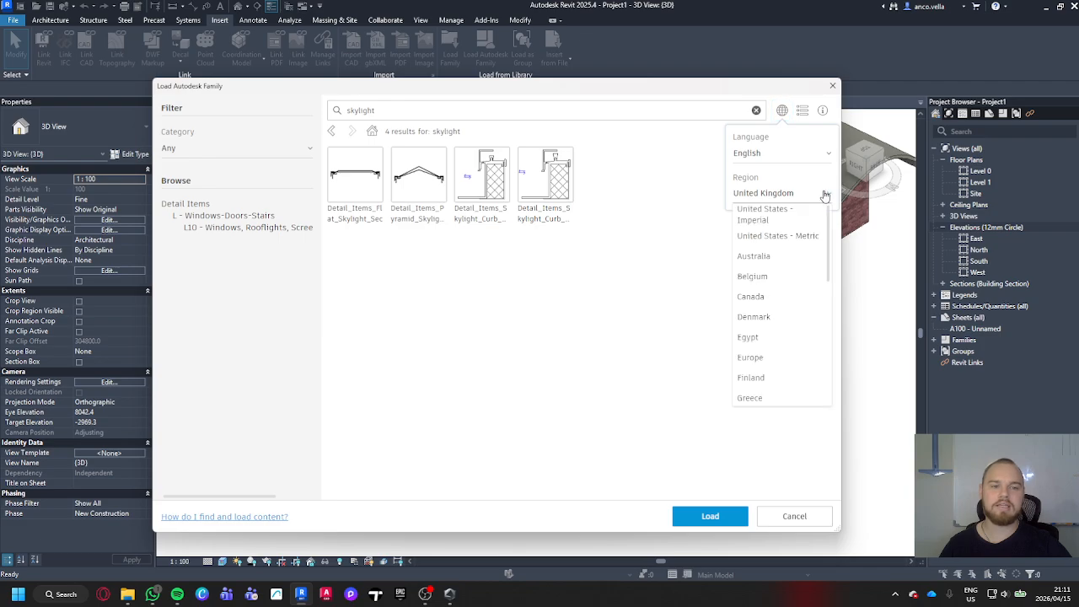
{"action": "left_click", "coordinate": [792, 238]}
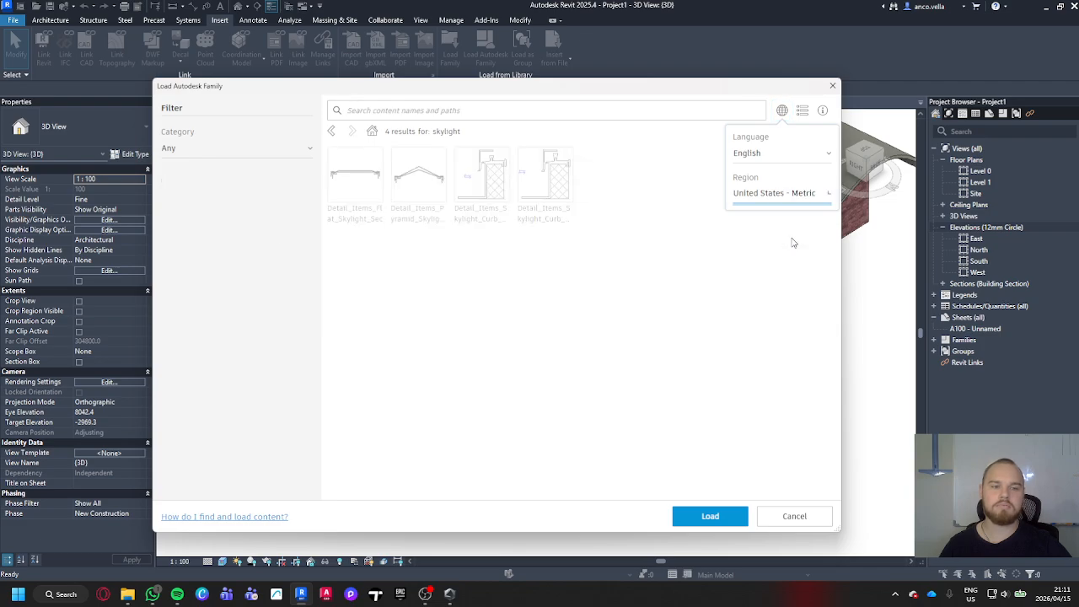
{"action": "left_click", "coordinate": [482, 112]}
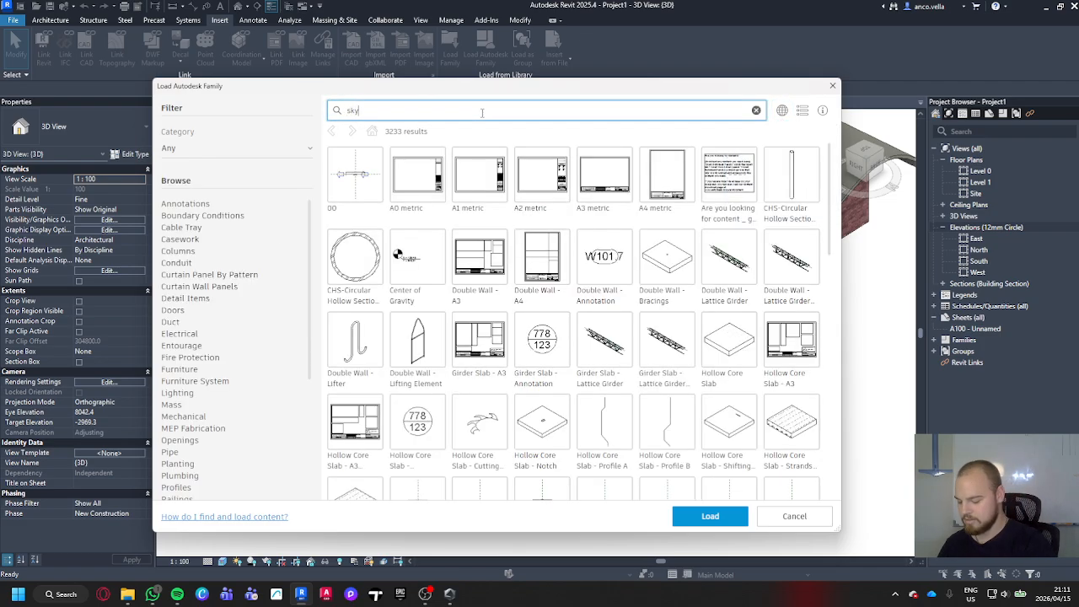
{"action": "key", "text": "Return"}
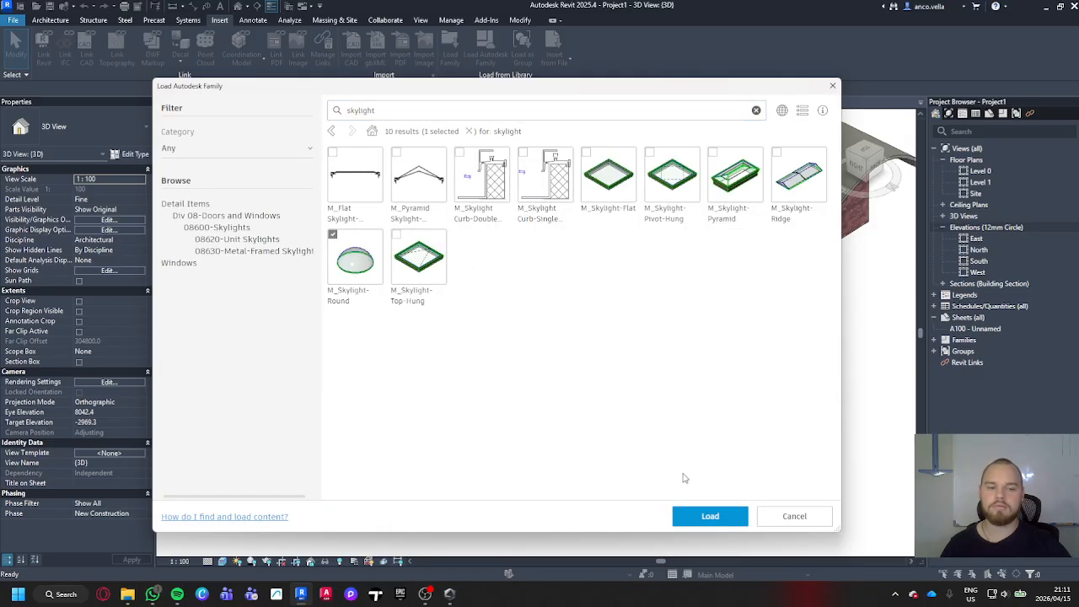
{"action": "left_click", "coordinate": [713, 521]}
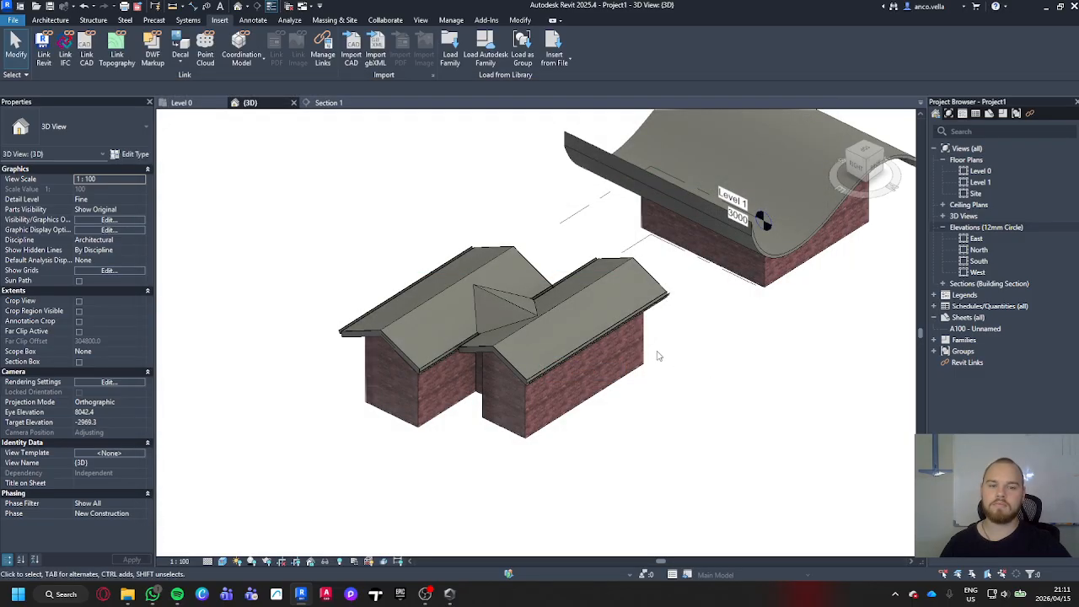
Place an M_Skylight-Round window, 600mm Diameter, on the front wing's outer roof slope, unjoining the conflicting elements, and select it.
{"action": "scroll", "coordinate": [597, 329], "scroll_direction": "up", "scroll_amount": 3}
{"action": "left_click", "coordinate": [59, 21]}
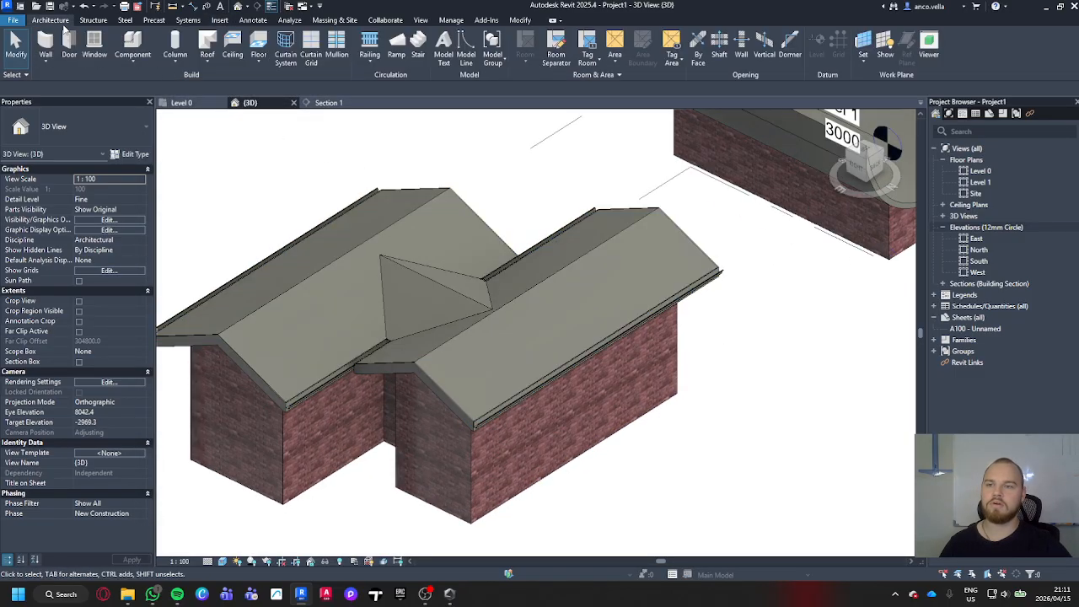
{"action": "left_click", "coordinate": [95, 44]}
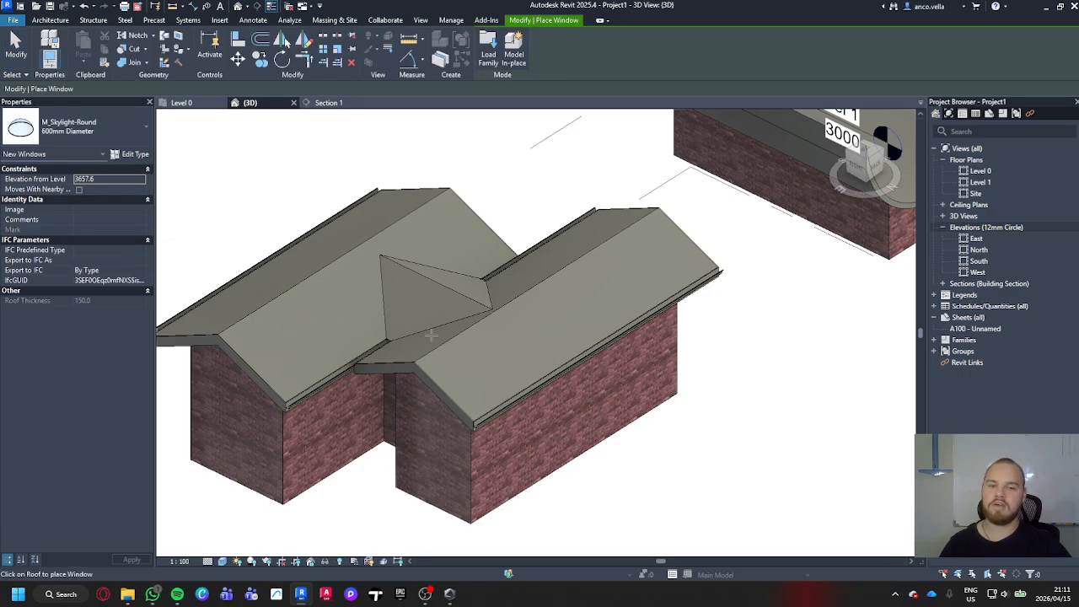
{"action": "left_click", "coordinate": [539, 329]}
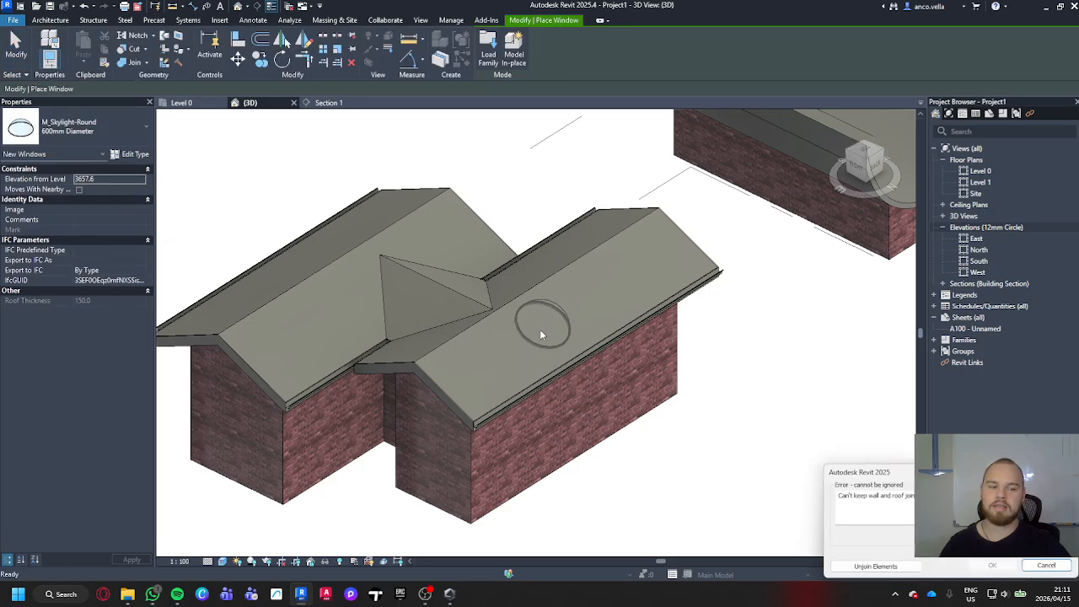
{"action": "left_click", "coordinate": [901, 566]}
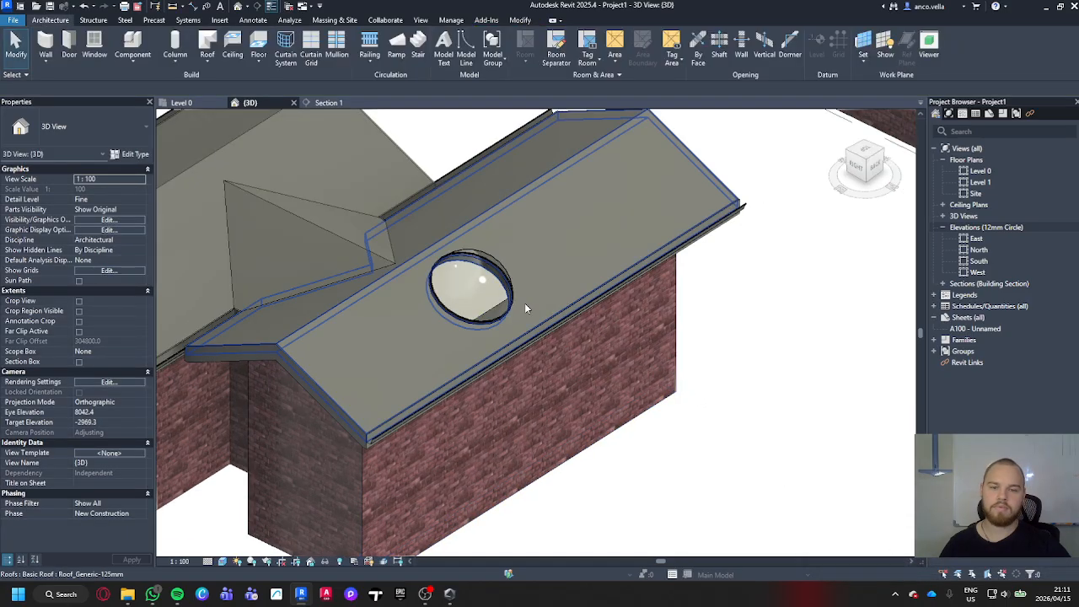
{"action": "left_click", "coordinate": [542, 325]}
Try to place the 600mm round skylight on the rectangular building's curved roof, deleting the instance that cannot cut it.
{"action": "middle_click_drag", "start_coordinate": [541, 325], "coordinate": [592, 522], "text": "shift"}
{"action": "scroll", "coordinate": [686, 428], "scroll_direction": "down", "scroll_amount": 5}
{"action": "scroll", "coordinate": [592, 338], "scroll_direction": "up", "scroll_amount": 3}
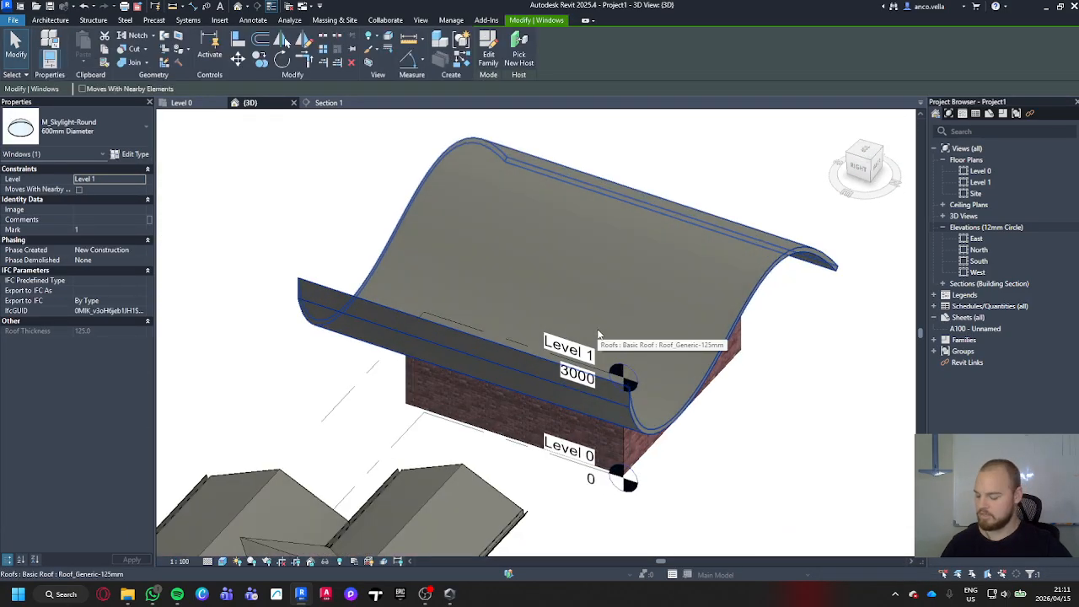
{"action": "key", "text": "w"}
{"action": "key", "text": "n"}
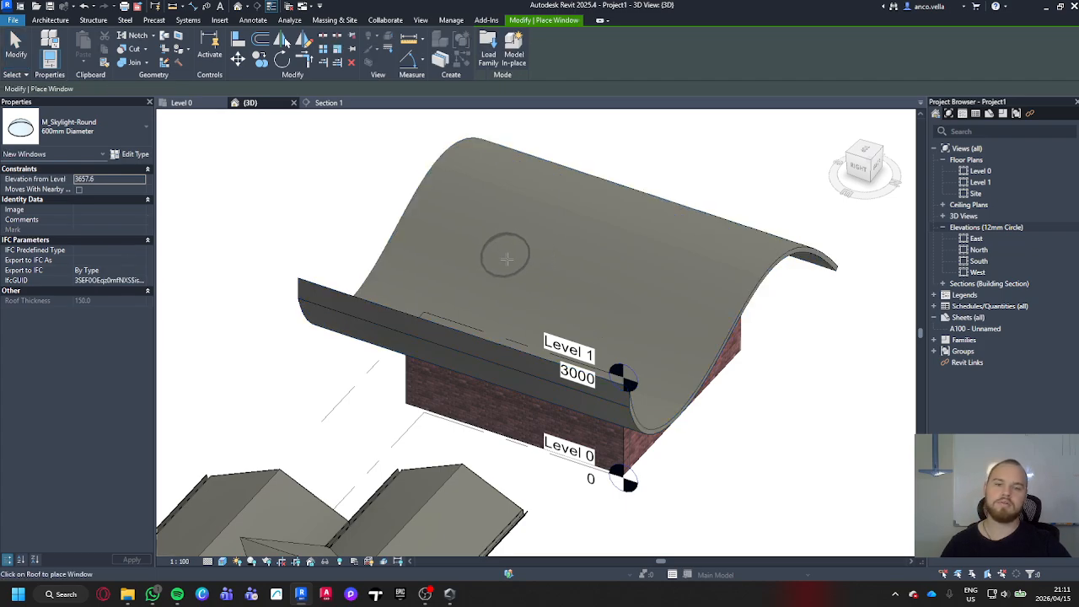
{"action": "left_click", "coordinate": [506, 258]}
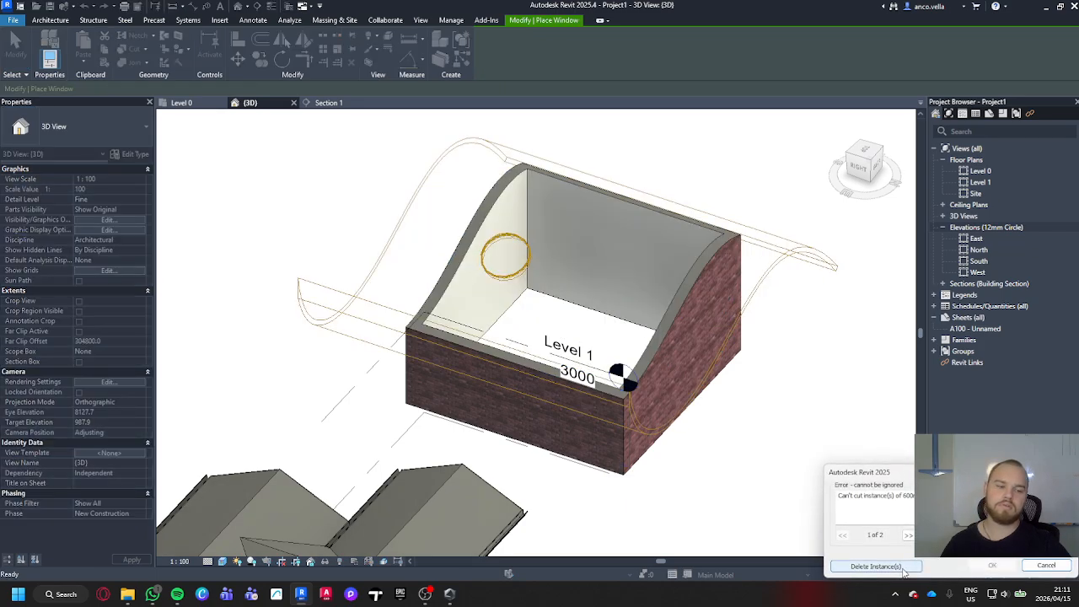
{"action": "left_click", "coordinate": [877, 565]}
{"action": "key", "text": "Escape"}
Examine the round skylight and its host roof on the I-shaped building from several angles.
{"action": "middle_click_drag", "start_coordinate": [621, 304], "coordinate": [651, 325], "text": "shift"}
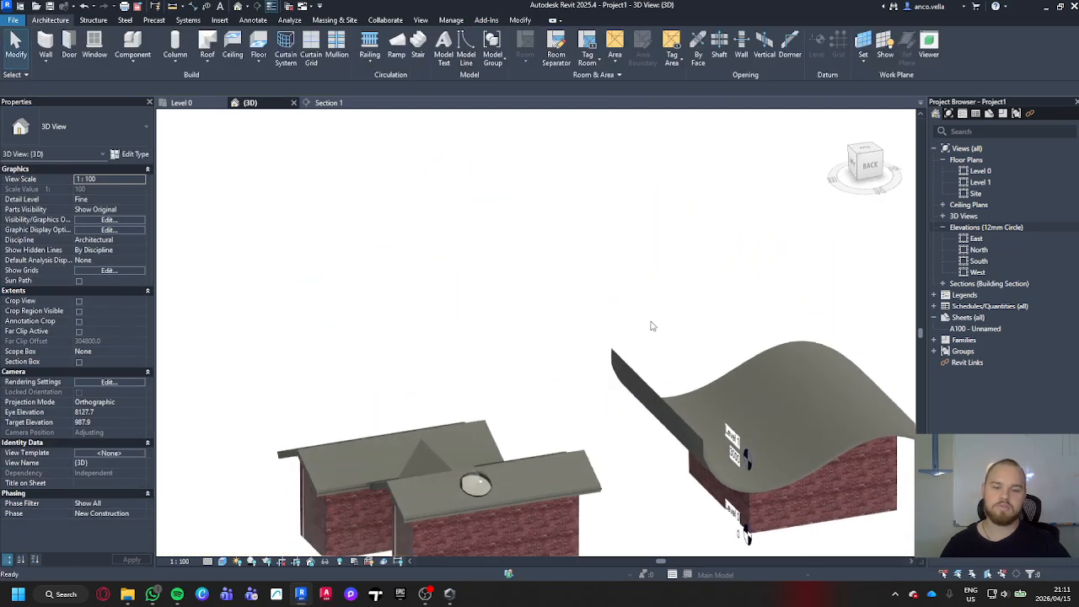
{"action": "scroll", "coordinate": [539, 488], "scroll_direction": "up", "scroll_amount": 6}
{"action": "middle_click_drag", "start_coordinate": [539, 489], "coordinate": [807, 356], "text": "shift"}
{"action": "middle_click_drag", "start_coordinate": [472, 371], "coordinate": [552, 388], "text": "shift"}
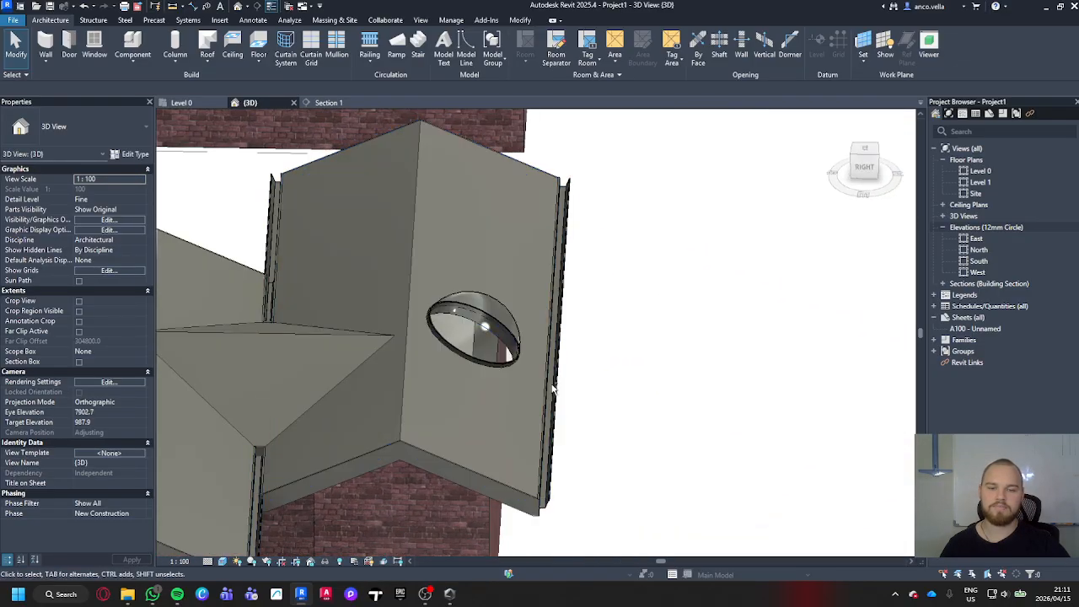
{"action": "left_click", "coordinate": [528, 331]}
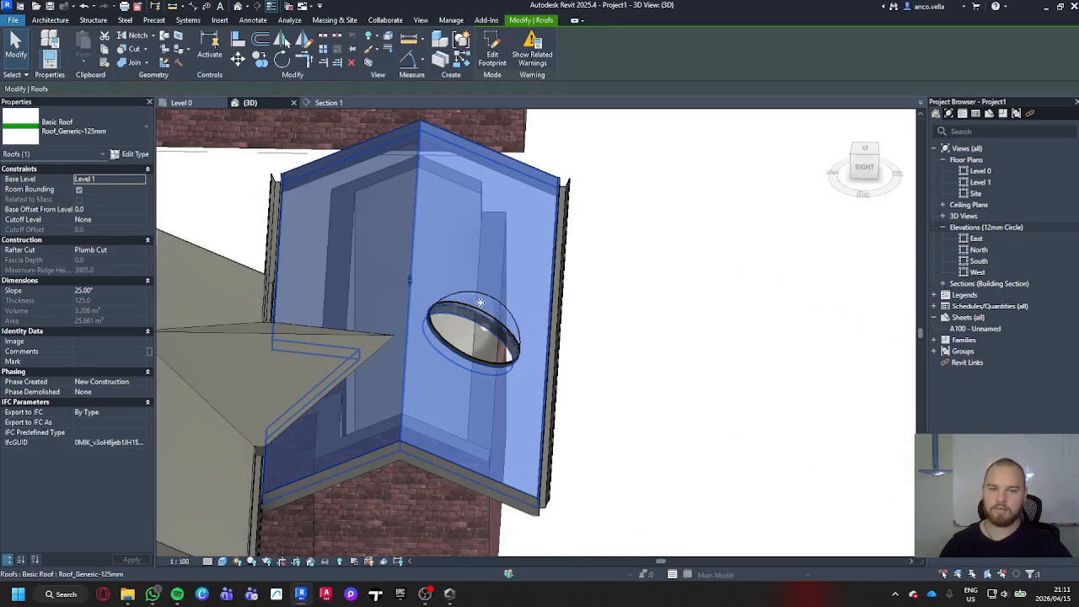
{"action": "left_click", "coordinate": [647, 321]}
{"action": "scroll", "coordinate": [638, 325], "scroll_direction": "down", "scroll_amount": 3}
{"action": "middle_click_drag", "start_coordinate": [654, 336], "coordinate": [600, 445], "text": "shift"}
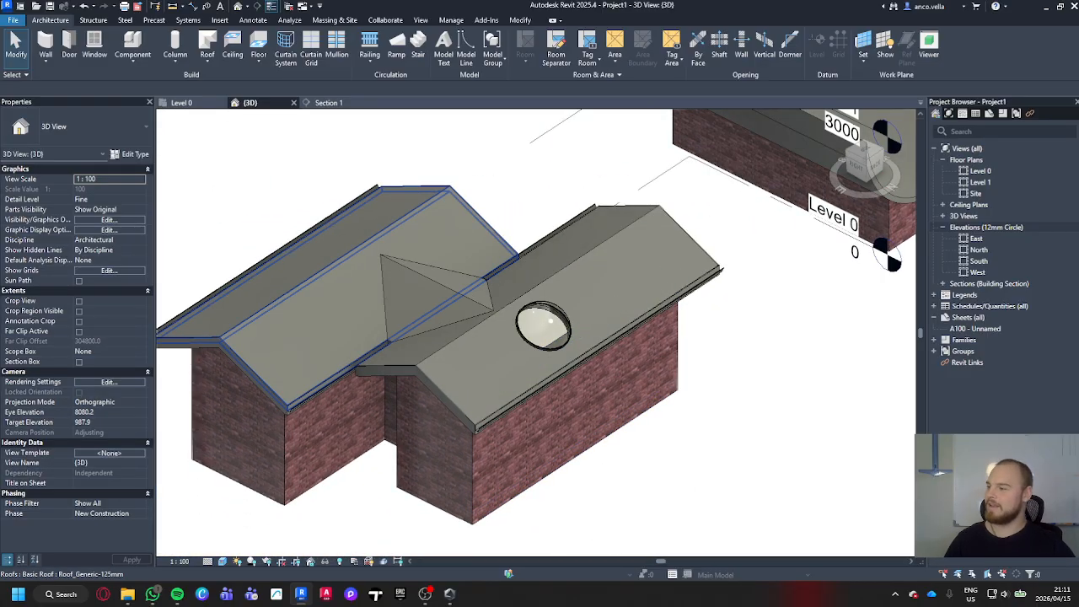